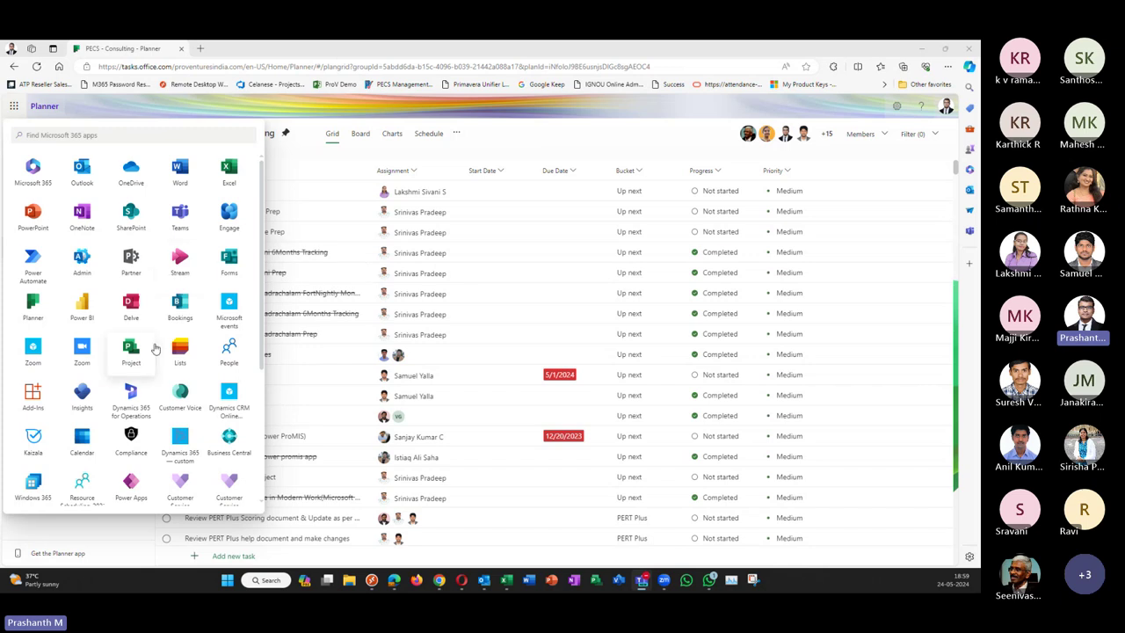
Step: Look through the apps in the Microsoft 365 app launcher and close it to return to the PECS - Consulting plan
{"action": "scroll", "coordinate": [167, 387], "scroll_direction": "down", "scroll_amount": 5}
{"action": "scroll", "coordinate": [170, 390], "scroll_direction": "up", "scroll_amount": 5}
{"action": "scroll", "coordinate": [170, 390], "scroll_direction": "up", "scroll_amount": 1}
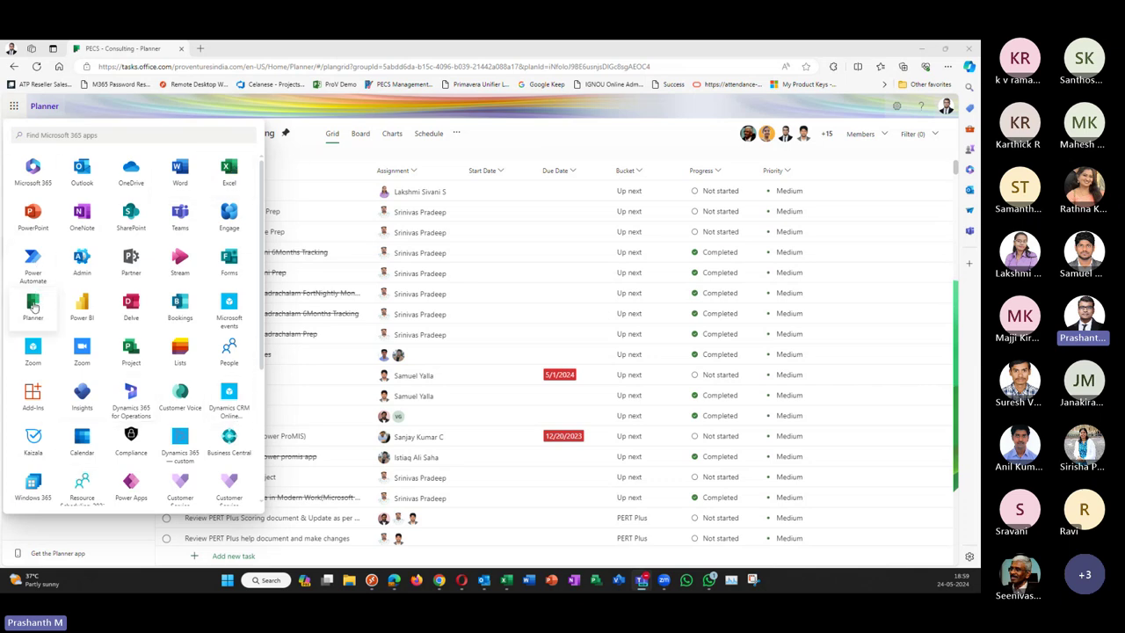
{"action": "left_click", "coordinate": [129, 58]}
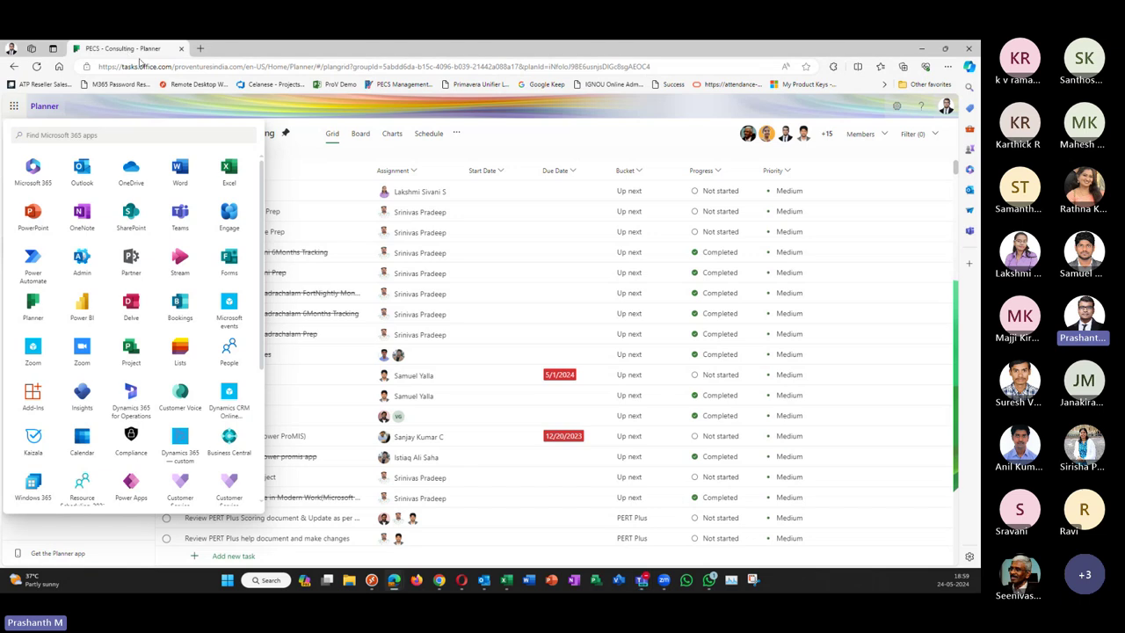
{"action": "left_click", "coordinate": [14, 106]}
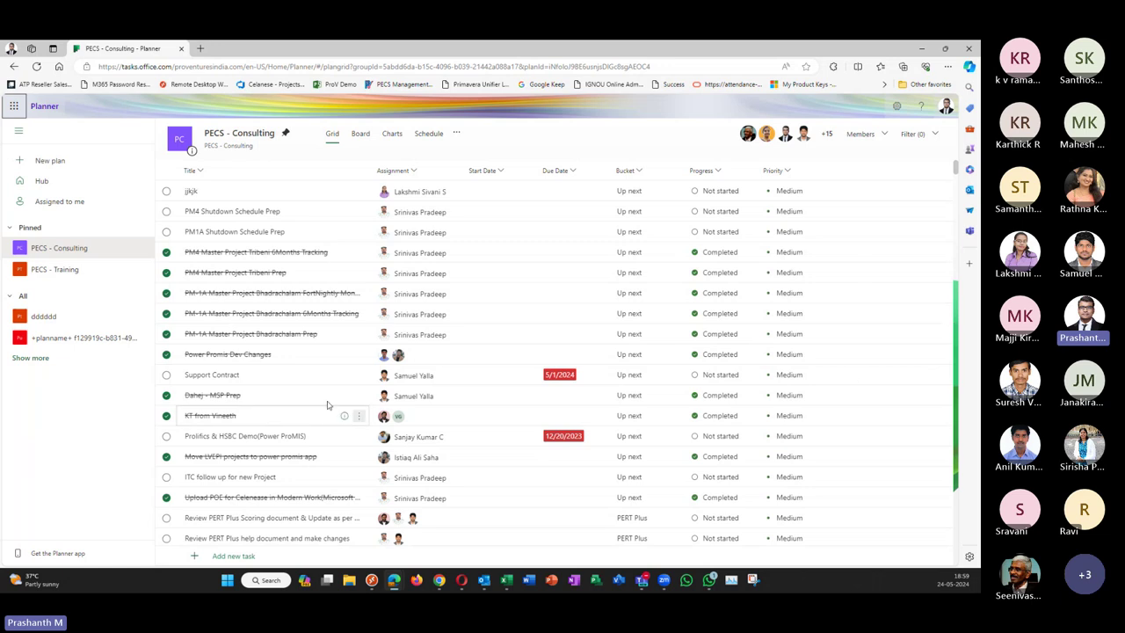
Step: View the PECS - Consulting plan's monthly schedule, and return to its grid to look through the task list
{"action": "left_click", "coordinate": [426, 139]}
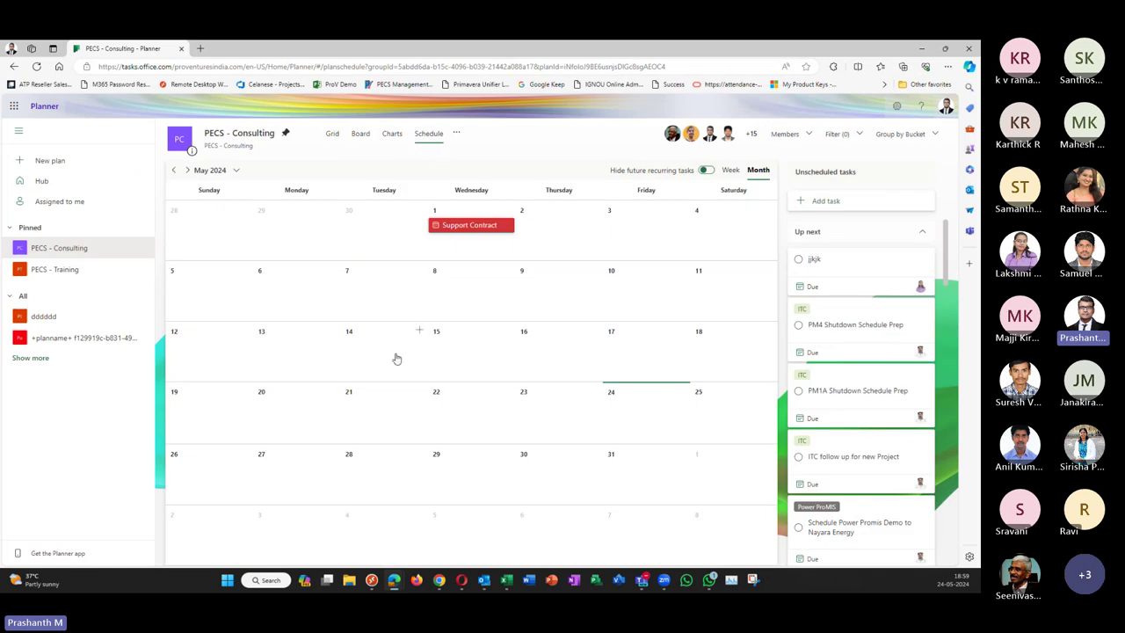
{"action": "left_click", "coordinate": [334, 139]}
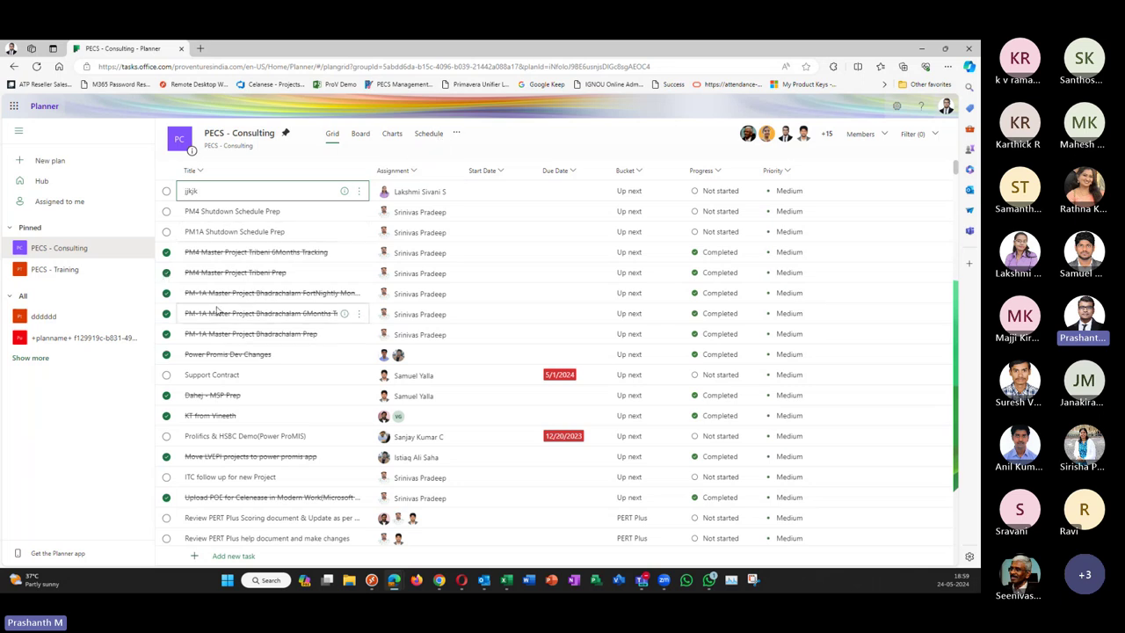
{"action": "scroll", "coordinate": [314, 359], "scroll_direction": "down", "scroll_amount": 15}
{"action": "scroll", "coordinate": [442, 374], "scroll_direction": "up", "scroll_amount": 15}
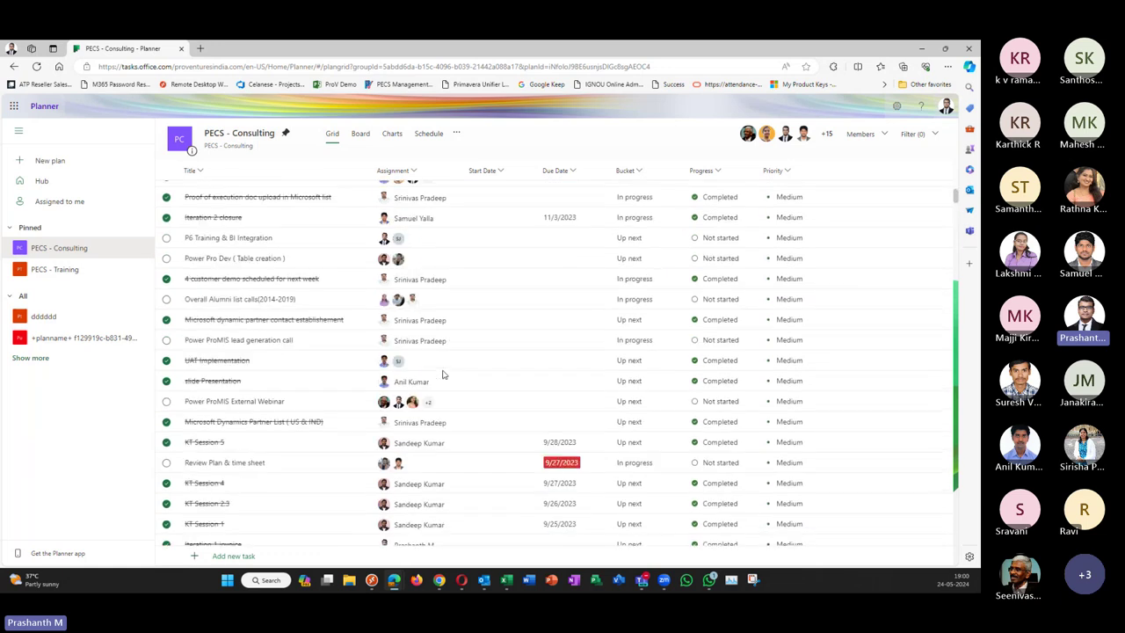
{"action": "scroll", "coordinate": [442, 373], "scroll_direction": "down", "scroll_amount": 10}
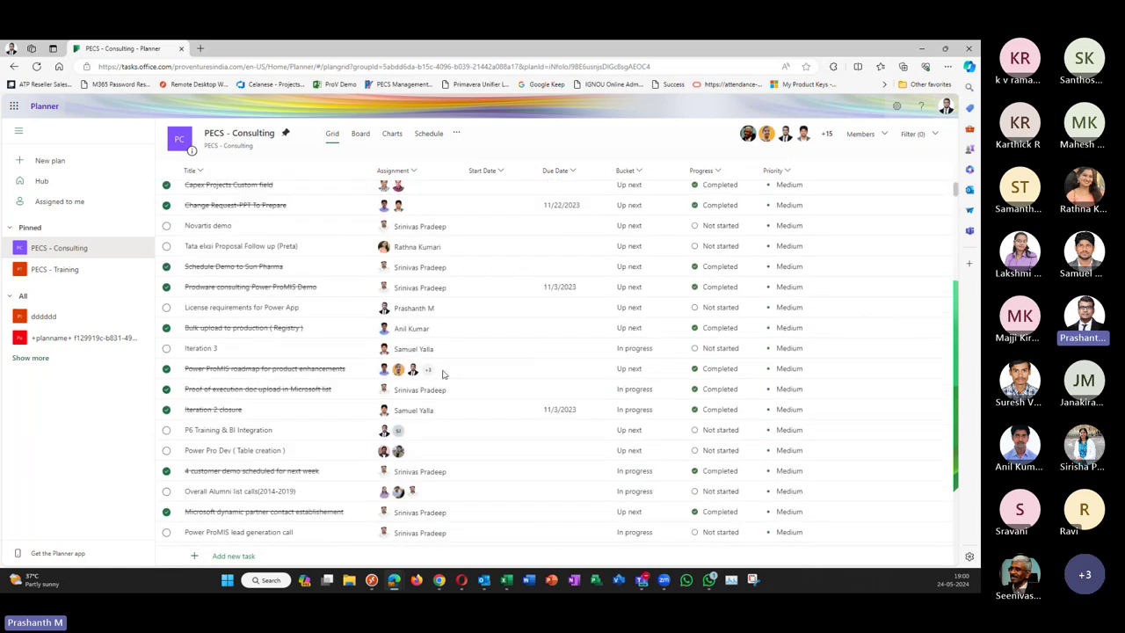
{"action": "scroll", "coordinate": [442, 374], "scroll_direction": "up", "scroll_amount": 10}
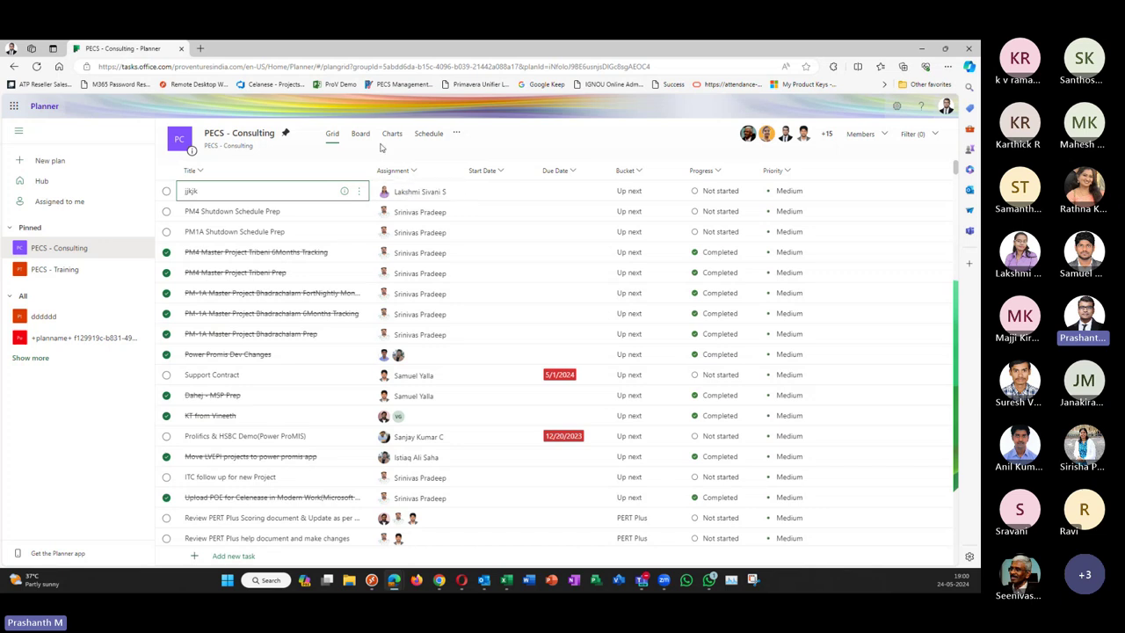
{"action": "left_click", "coordinate": [134, 68]}
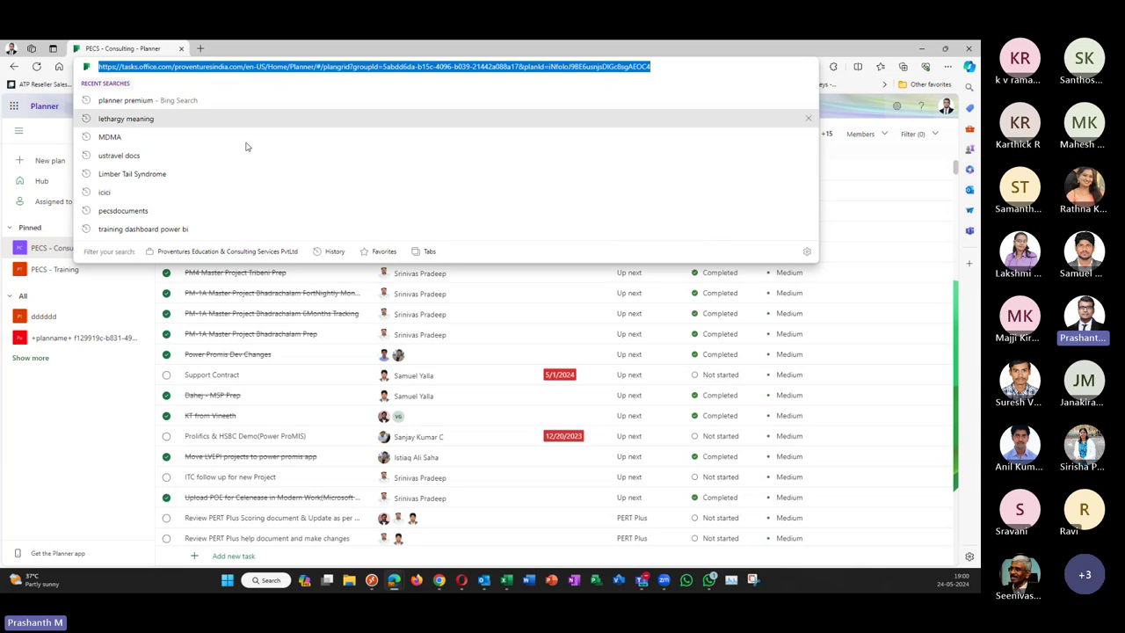
{"action": "left_click", "coordinate": [132, 402]}
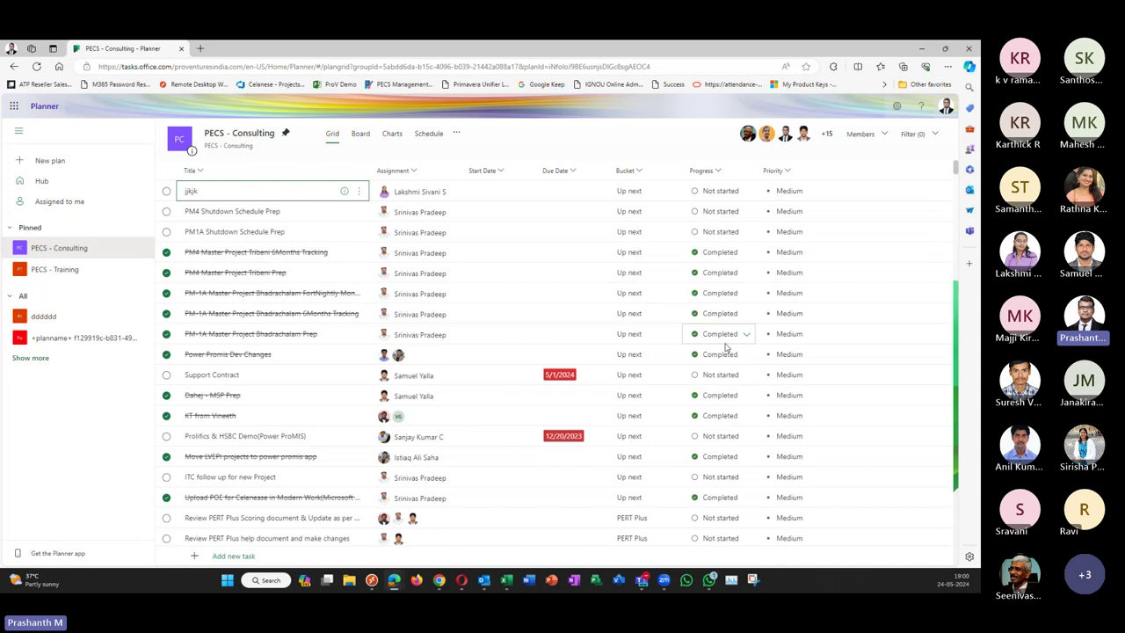
Step: Show the plan as a board, expand the completed tasks in the Completed bucket, and view the available grouping options
{"action": "left_click", "coordinate": [361, 136]}
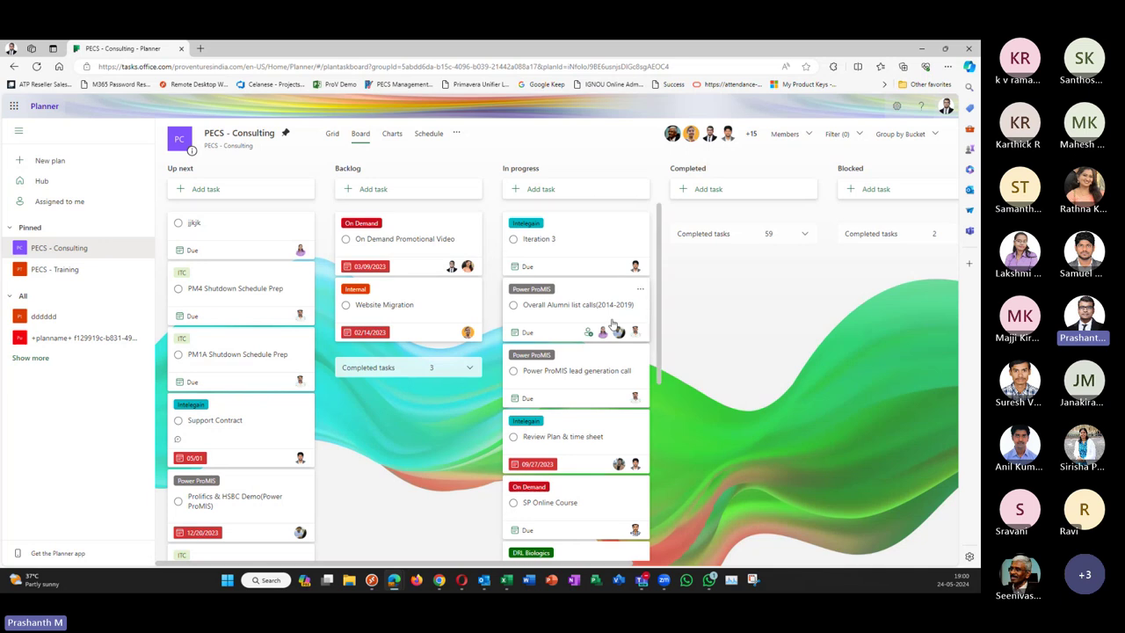
{"action": "scroll", "coordinate": [613, 325], "scroll_direction": "down", "scroll_amount": 5}
{"action": "scroll", "coordinate": [613, 325], "scroll_direction": "down", "scroll_amount": 3}
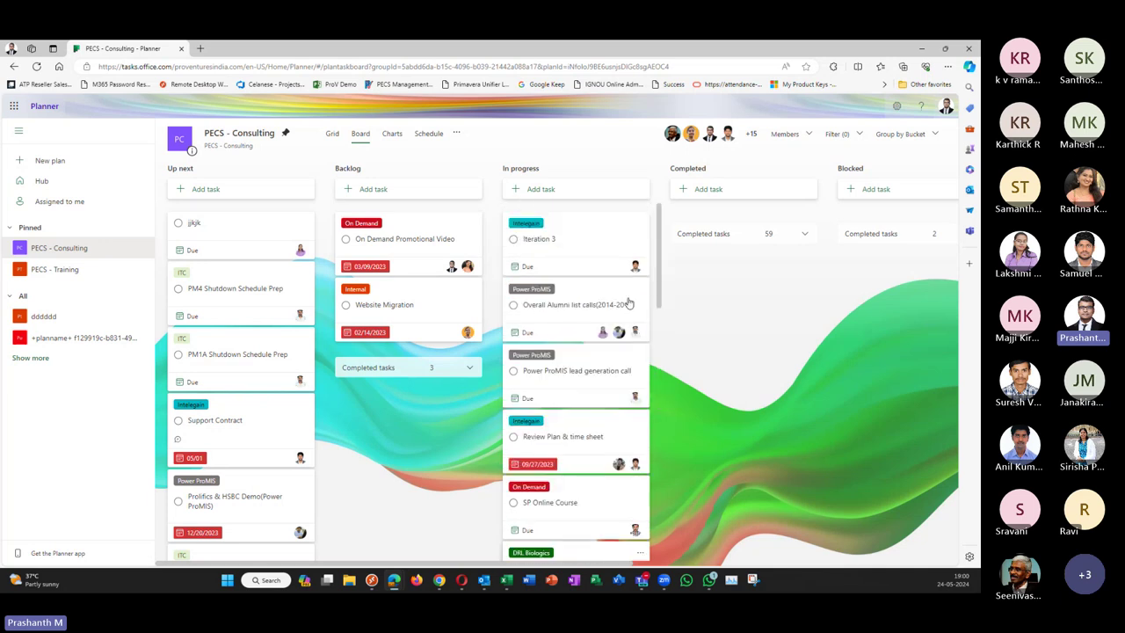
{"action": "left_click", "coordinate": [805, 233]}
{"action": "scroll", "coordinate": [806, 345], "scroll_direction": "down", "scroll_amount": 1}
{"action": "scroll", "coordinate": [805, 346], "scroll_direction": "up", "scroll_amount": 1}
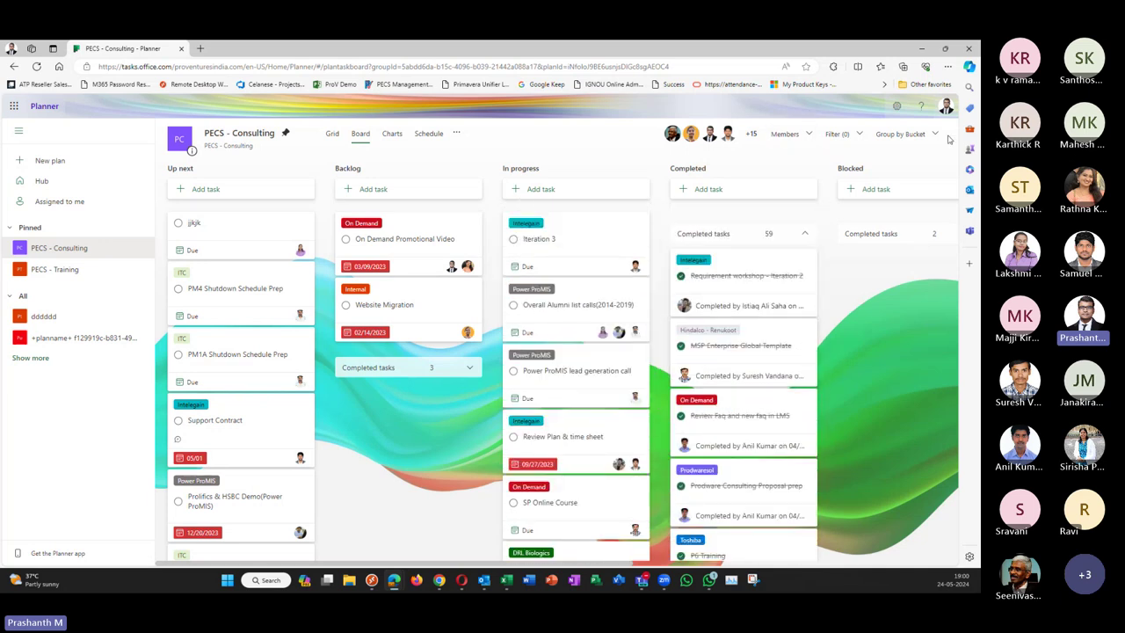
{"action": "left_click", "coordinate": [935, 134]}
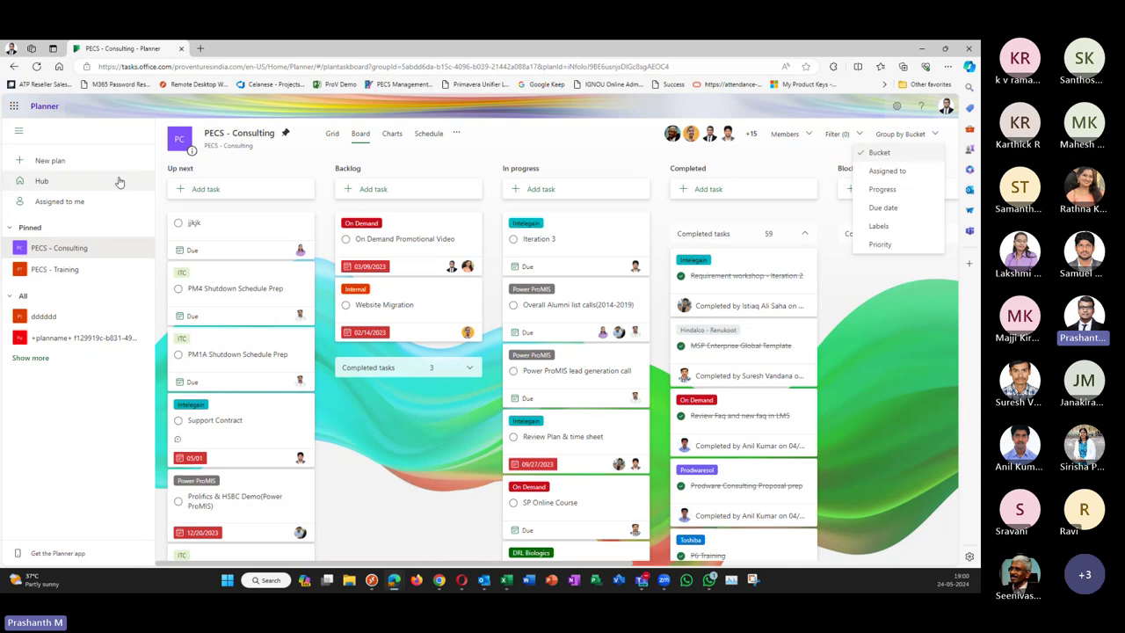
{"action": "left_click", "coordinate": [935, 136]}
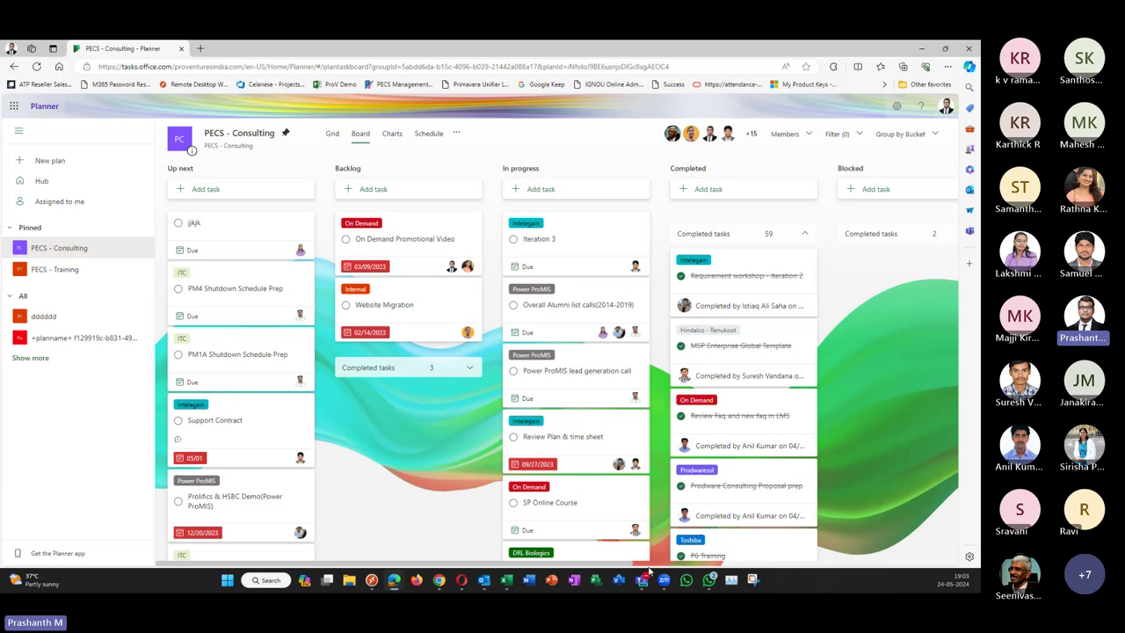
Step: Switch to Microsoft Teams and maximize its window
{"action": "mouse_move", "coordinate": [643, 586]}
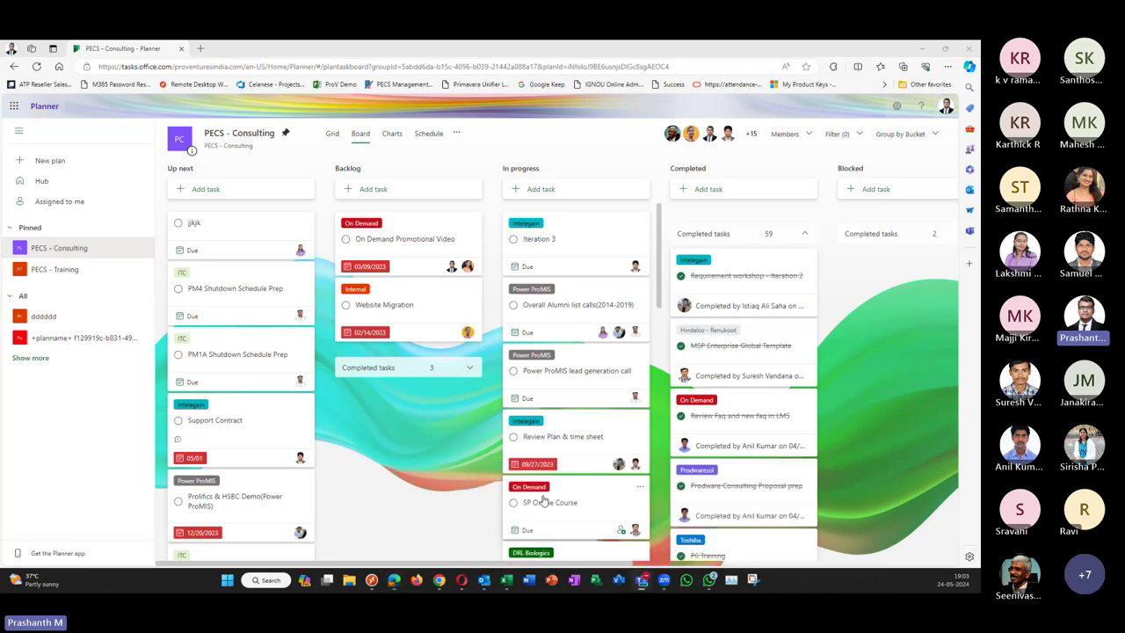
{"action": "key", "text": "alt+Tab"}
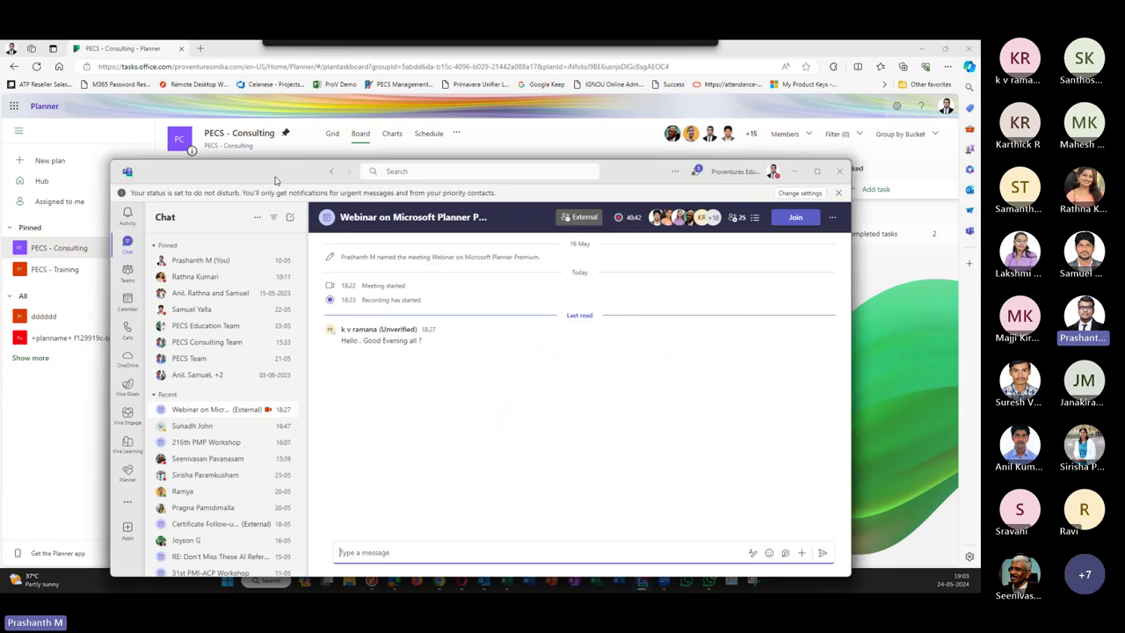
{"action": "left_click", "coordinate": [775, 100]}
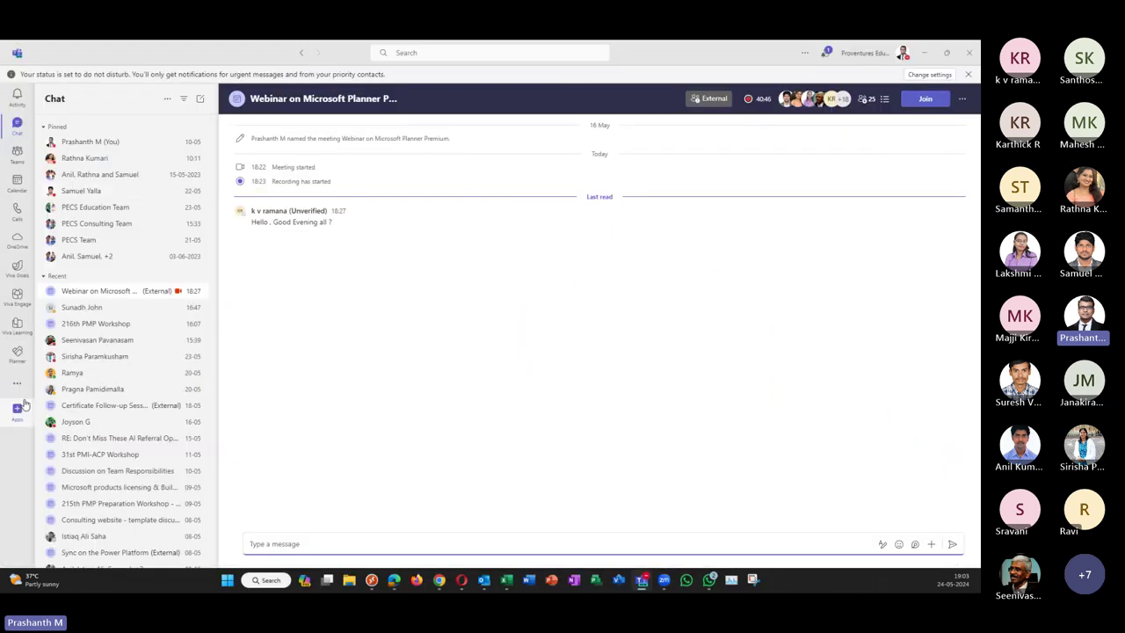
Step: Look through the additional apps available in Teams and open the Planner app
{"action": "left_click", "coordinate": [18, 387]}
{"action": "scroll", "coordinate": [142, 358], "scroll_direction": "down", "scroll_amount": 4}
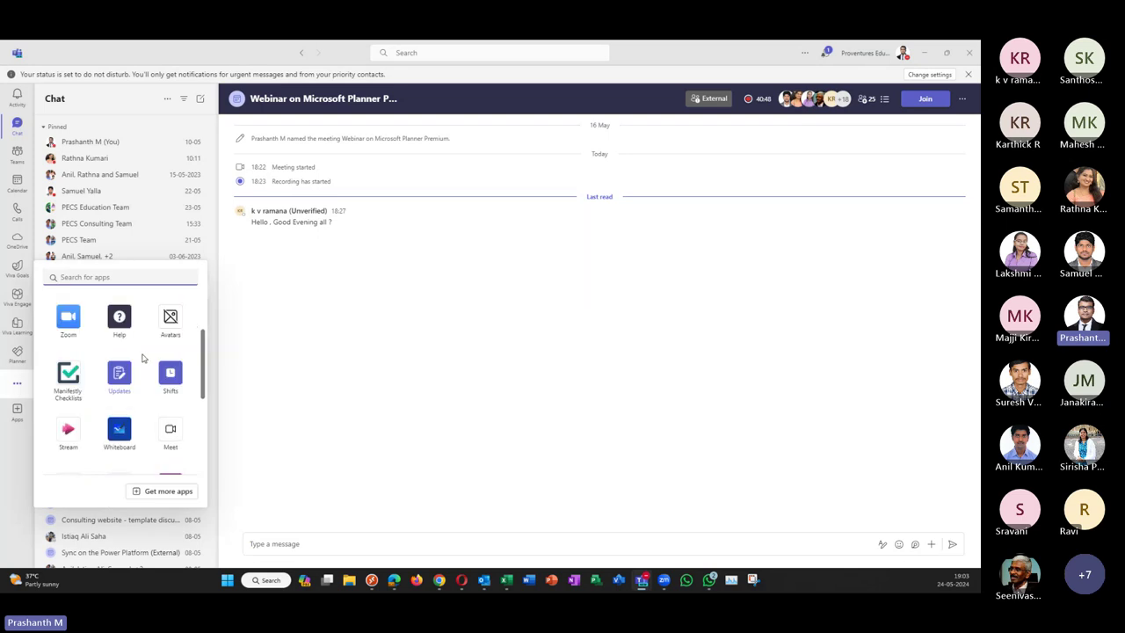
{"action": "scroll", "coordinate": [142, 357], "scroll_direction": "up", "scroll_amount": 3}
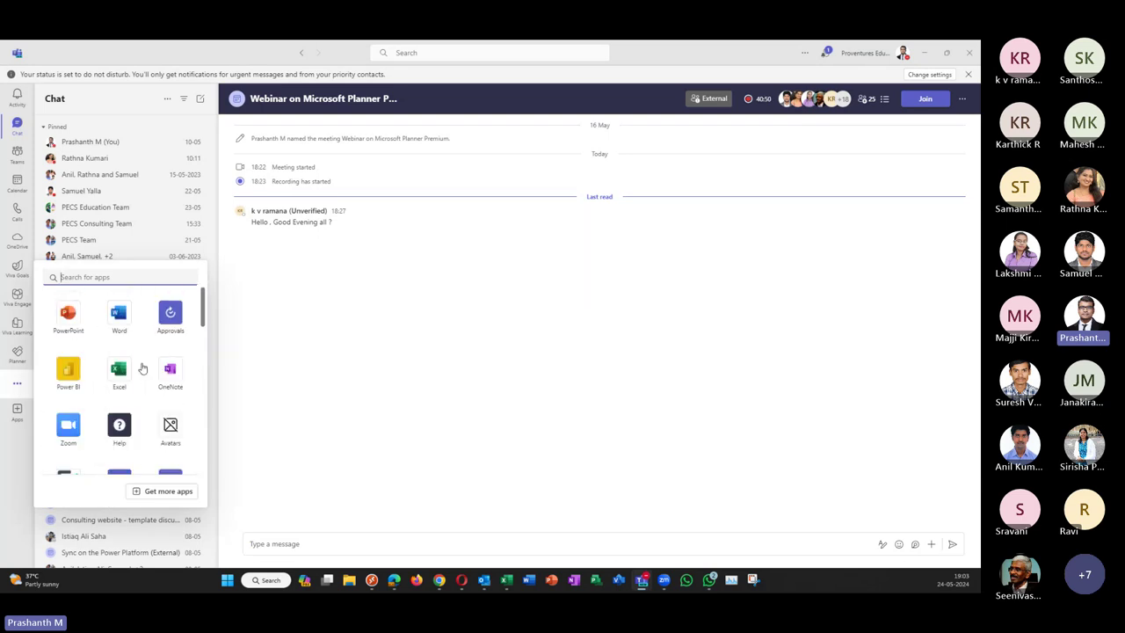
{"action": "scroll", "coordinate": [141, 367], "scroll_direction": "down", "scroll_amount": 5}
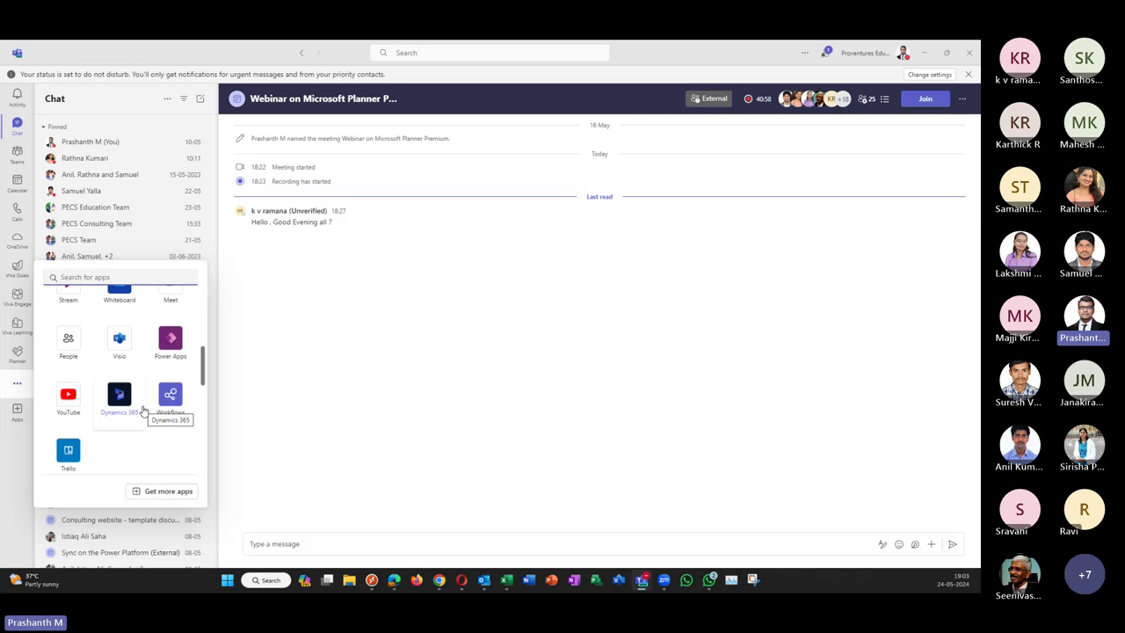
{"action": "scroll", "coordinate": [143, 410], "scroll_direction": "up", "scroll_amount": 5}
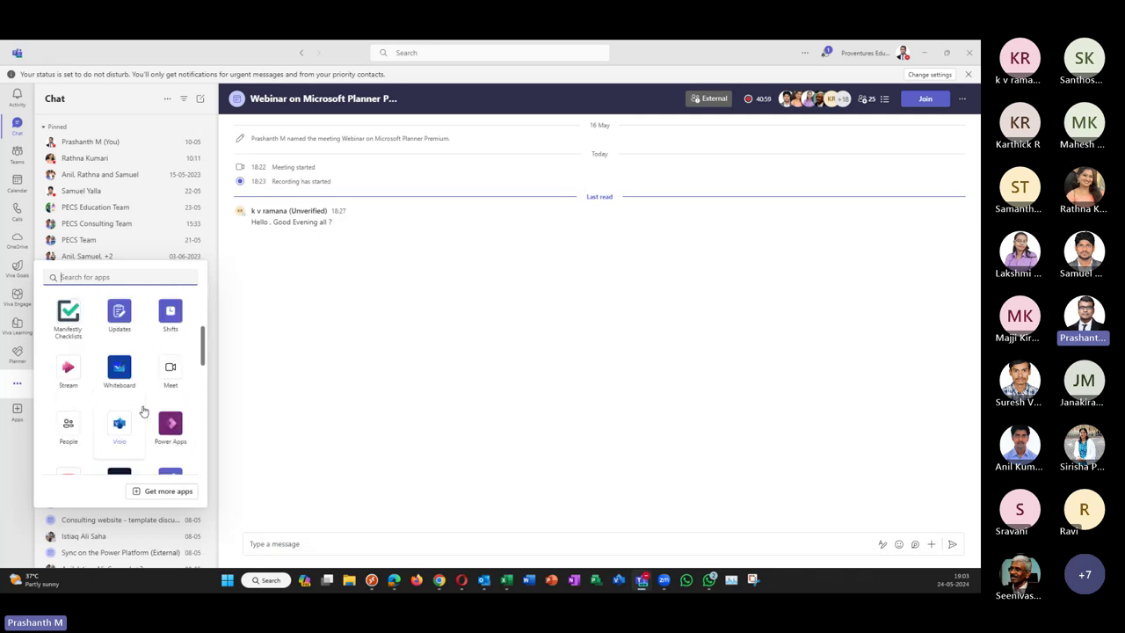
{"action": "left_click", "coordinate": [17, 358]}
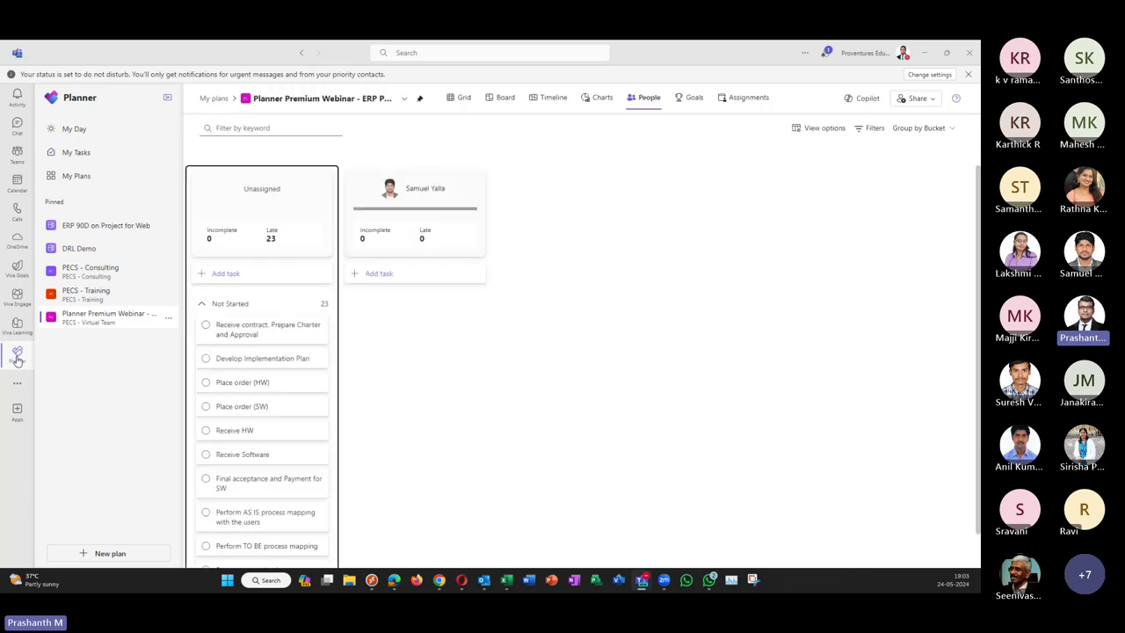
Step: View the My Day page with its new-task row, and show the assigned tasks in My Tasks
{"action": "left_click", "coordinate": [74, 131]}
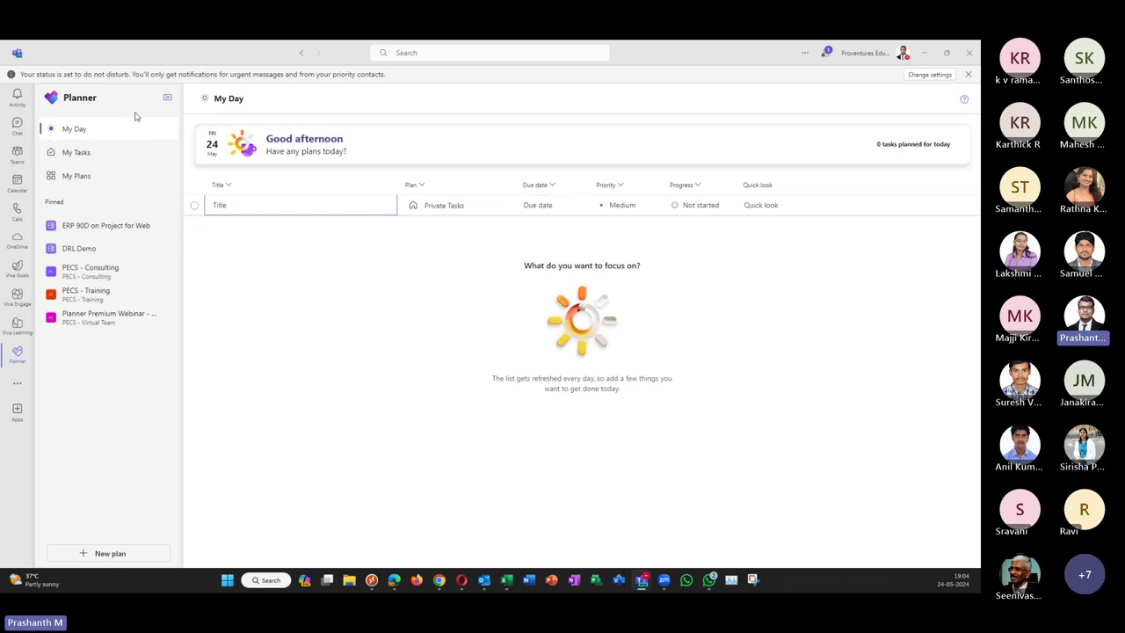
{"action": "left_click", "coordinate": [82, 152]}
{"action": "left_click", "coordinate": [84, 133]}
{"action": "left_click", "coordinate": [285, 206]}
{"action": "left_click", "coordinate": [99, 157]}
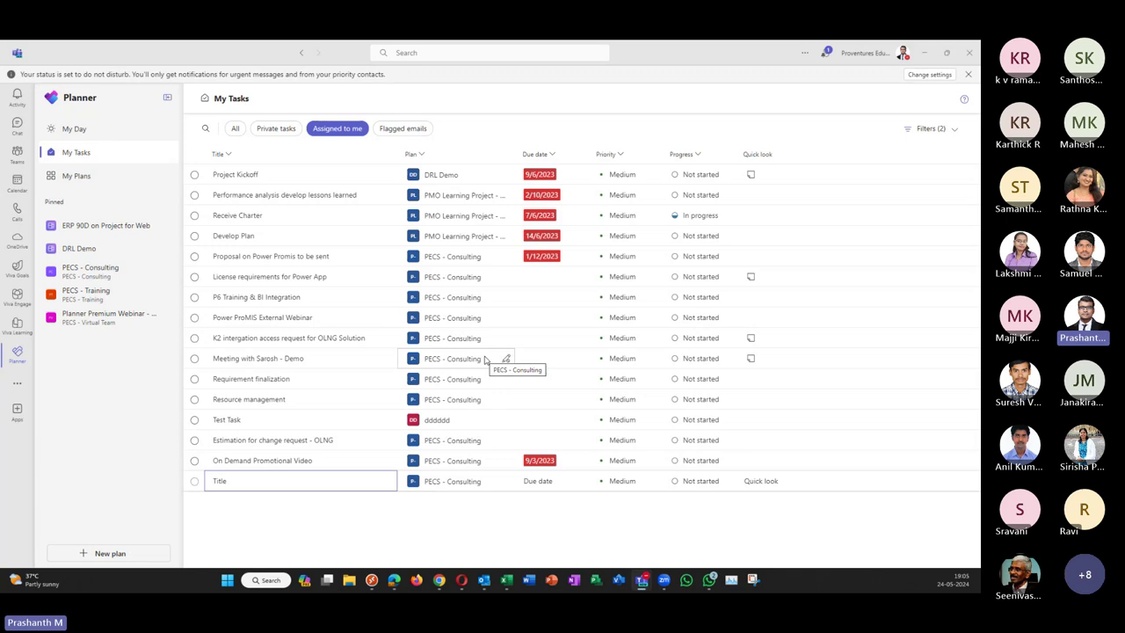
Step: Look through the Private tasks list in My Tasks, followed by the list of all tasks
{"action": "left_click", "coordinate": [276, 128]}
{"action": "scroll", "coordinate": [302, 314], "scroll_direction": "down", "scroll_amount": 15}
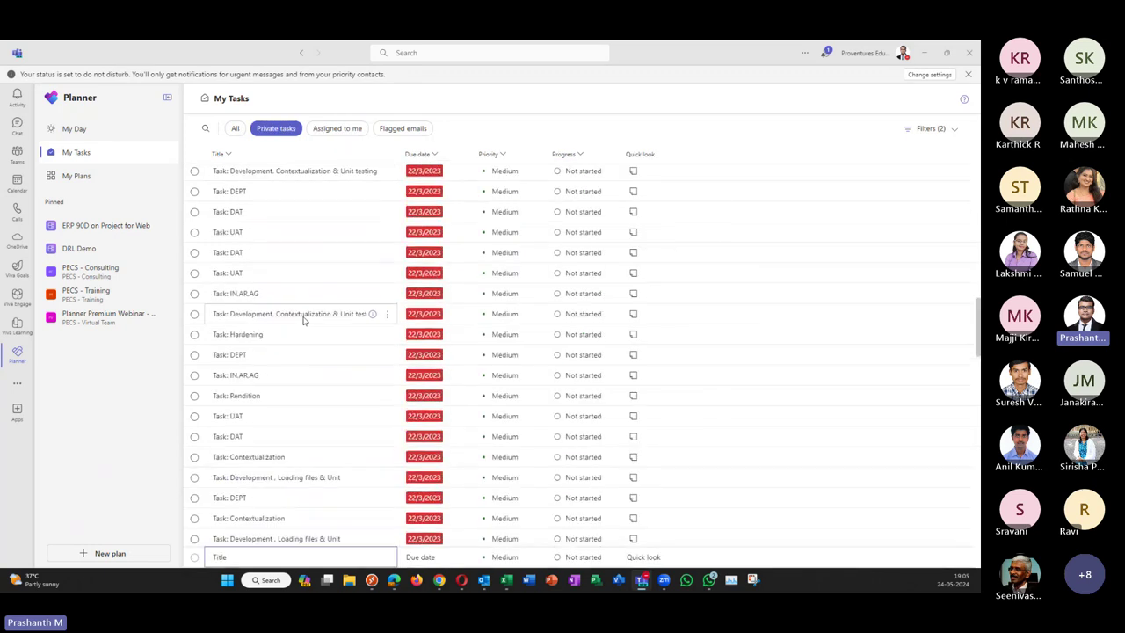
{"action": "scroll", "coordinate": [305, 331], "scroll_direction": "down", "scroll_amount": 5}
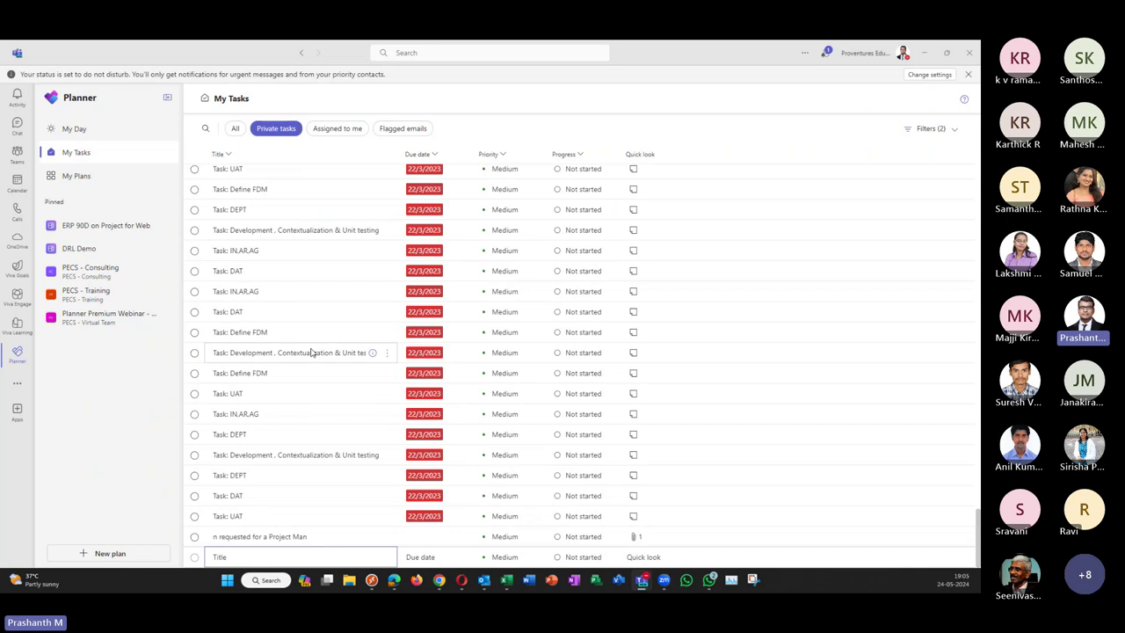
{"action": "scroll", "coordinate": [325, 370], "scroll_direction": "up", "scroll_amount": 20}
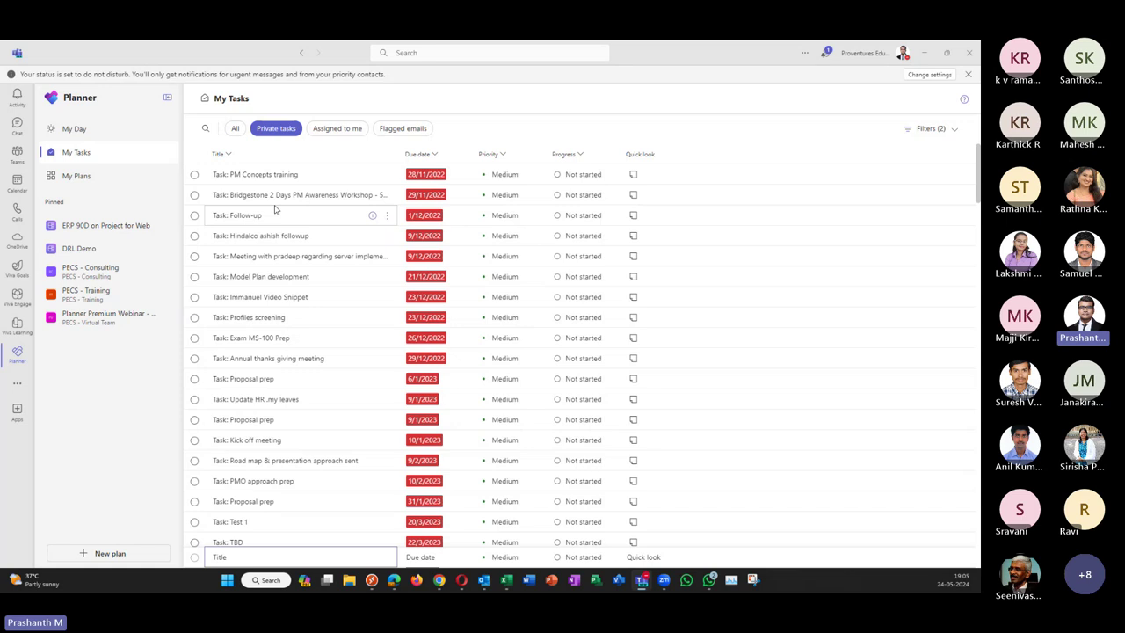
{"action": "left_click", "coordinate": [236, 128]}
{"action": "scroll", "coordinate": [287, 294], "scroll_direction": "down", "scroll_amount": 5}
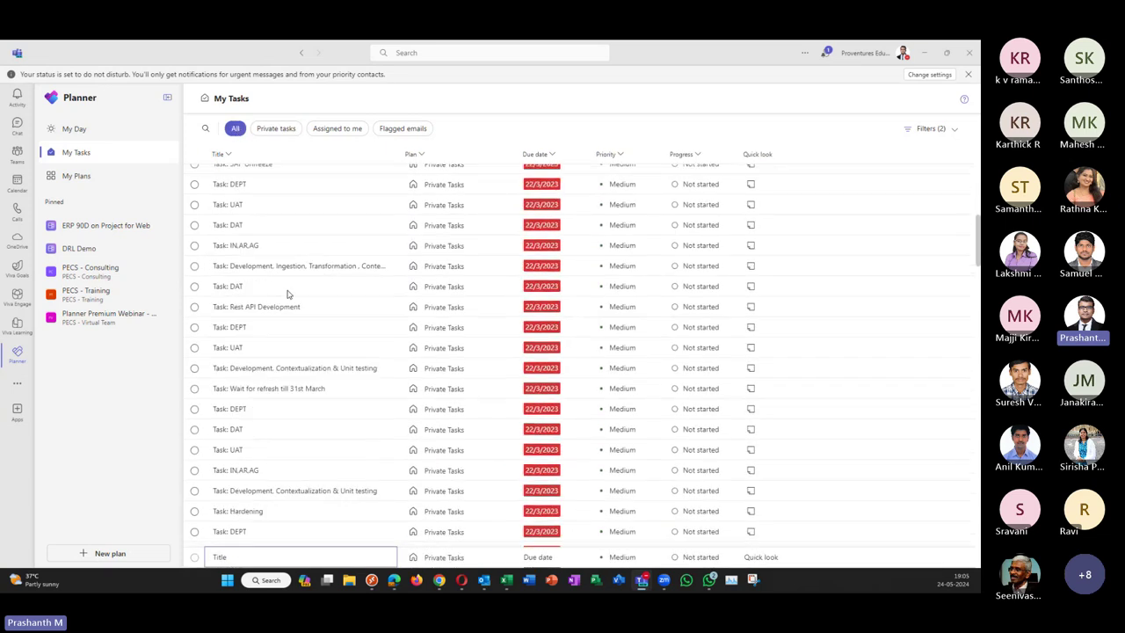
{"action": "scroll", "coordinate": [287, 294], "scroll_direction": "up", "scroll_amount": 10}
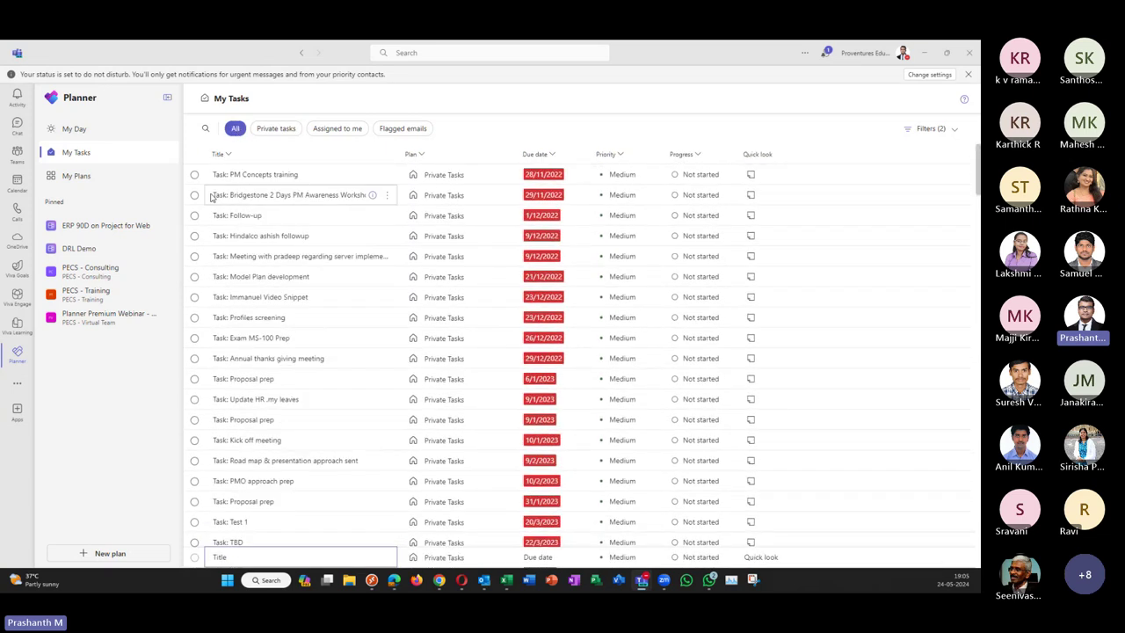
Step: View the details of the "Task: PM Concepts training" task, including its checklist entry, and close them
{"action": "left_click", "coordinate": [369, 175]}
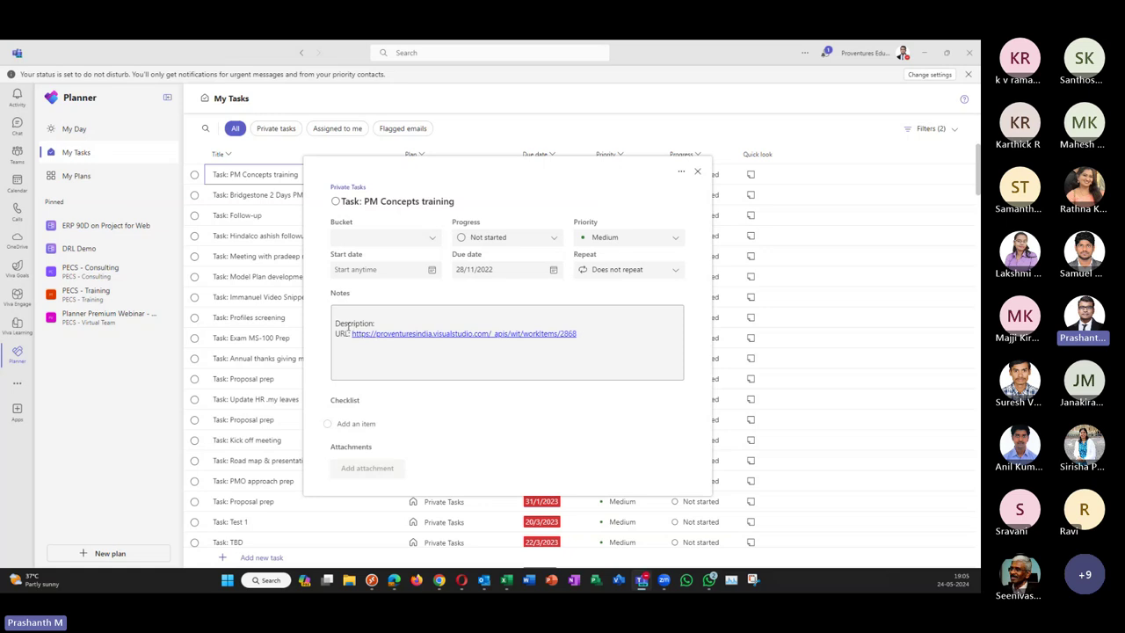
{"action": "left_click", "coordinate": [345, 423]}
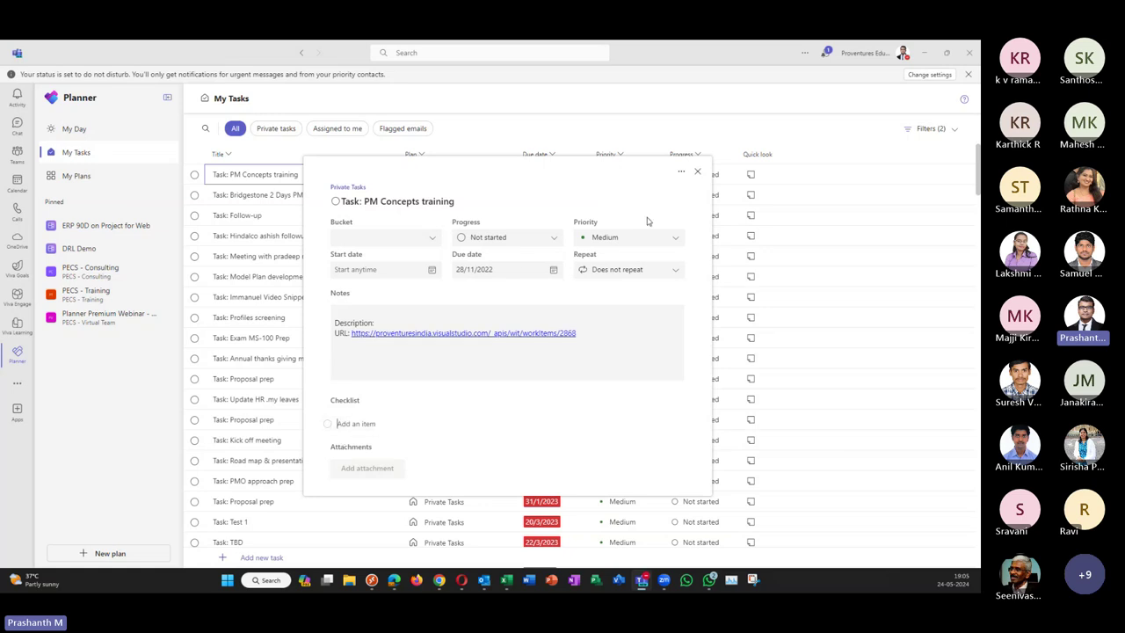
{"action": "key", "text": "Escape"}
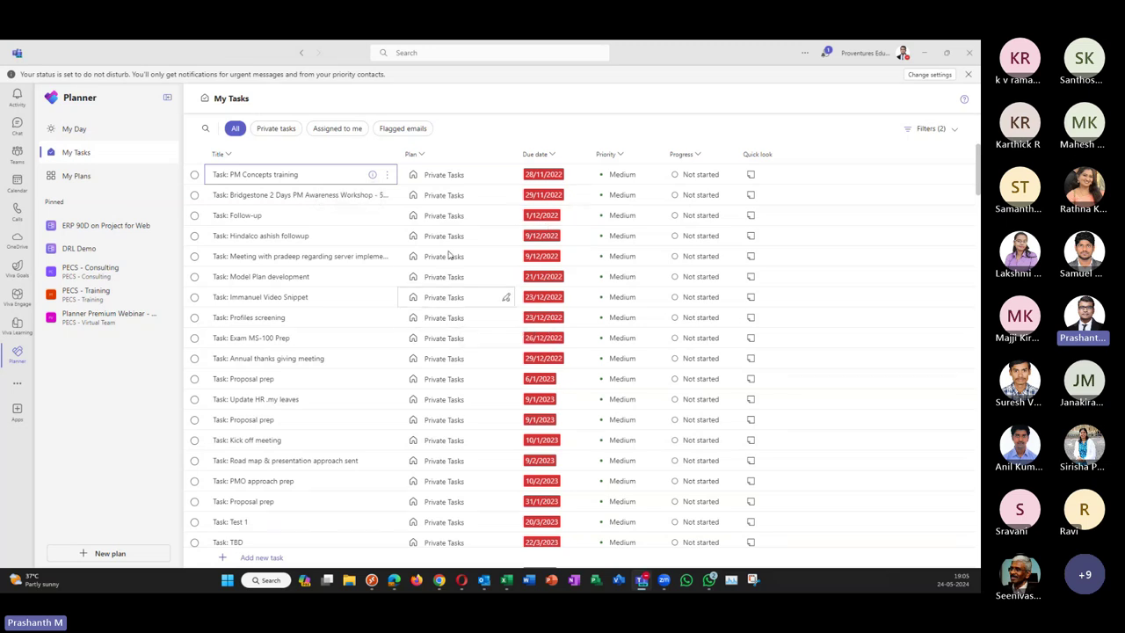
Step: Show the My Plans list, look at the Basic, Premium and template choices for a new plan, and close them
{"action": "left_click", "coordinate": [116, 182]}
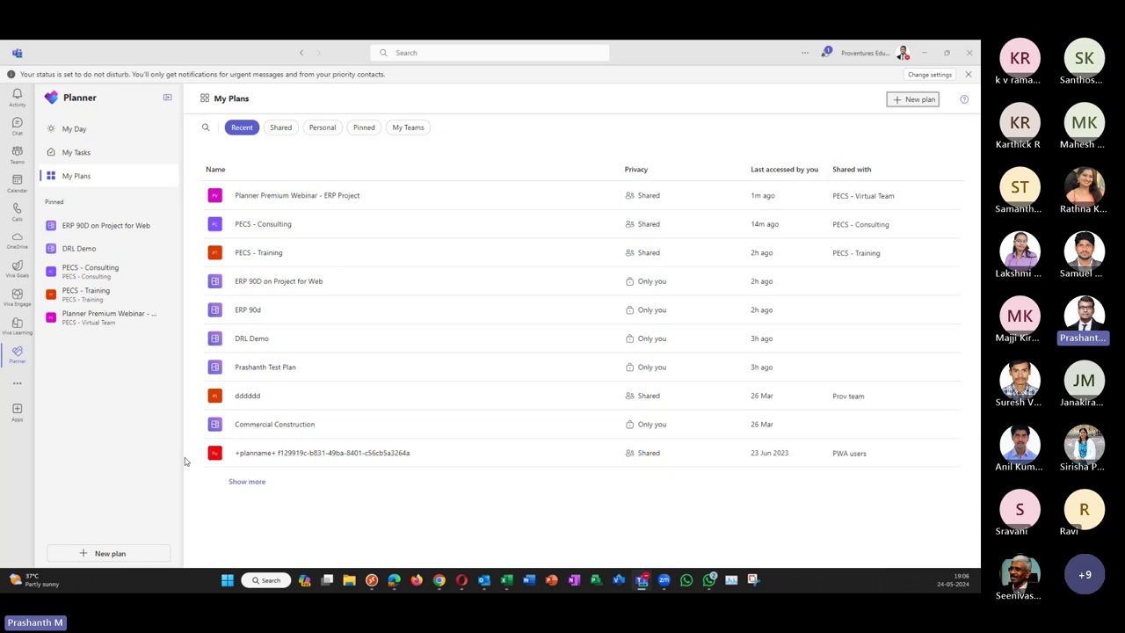
{"action": "left_click", "coordinate": [102, 554]}
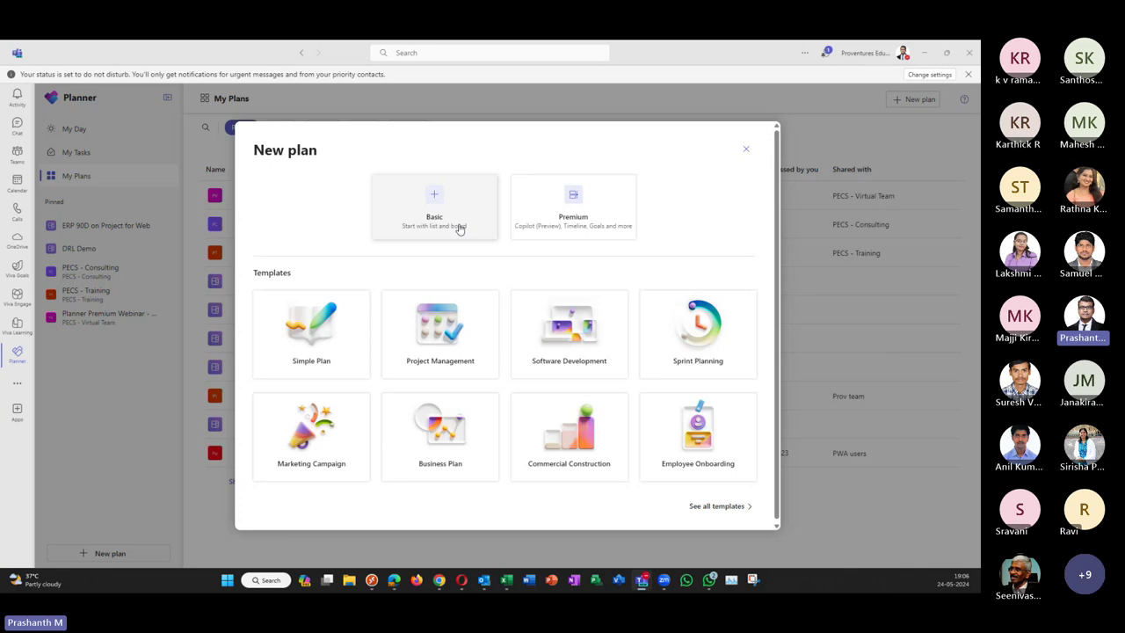
{"action": "left_click", "coordinate": [749, 151]}
Step: Switch to the browser to view the PECS - Consulting board in Planner, and return to the Planner app in Teams
{"action": "mouse_move", "coordinate": [394, 579]}
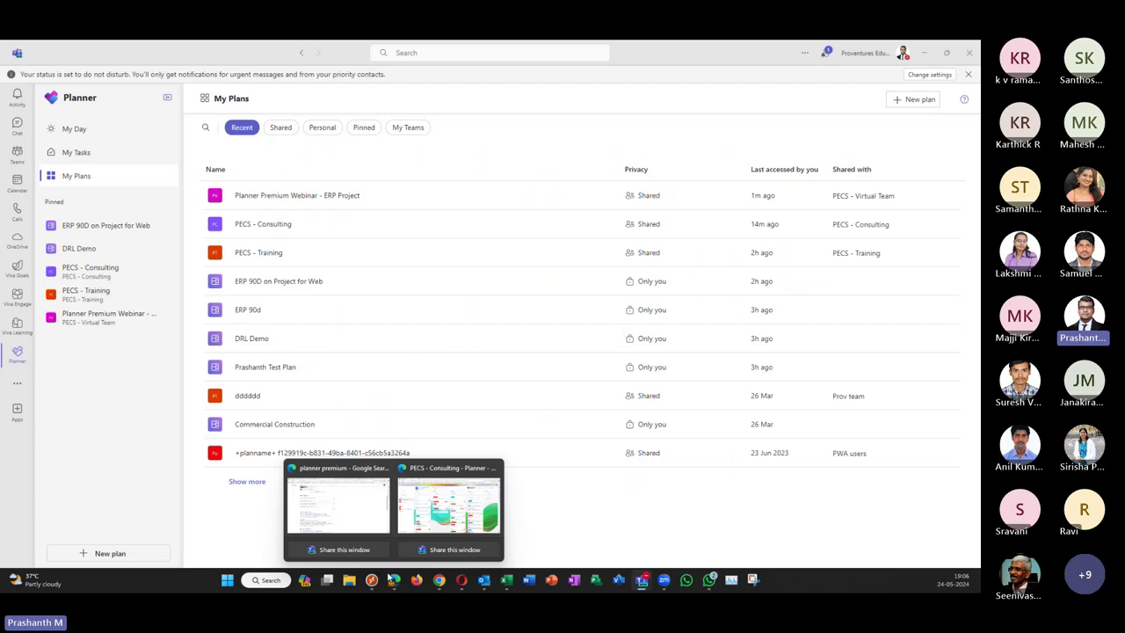
{"action": "left_click", "coordinate": [416, 514]}
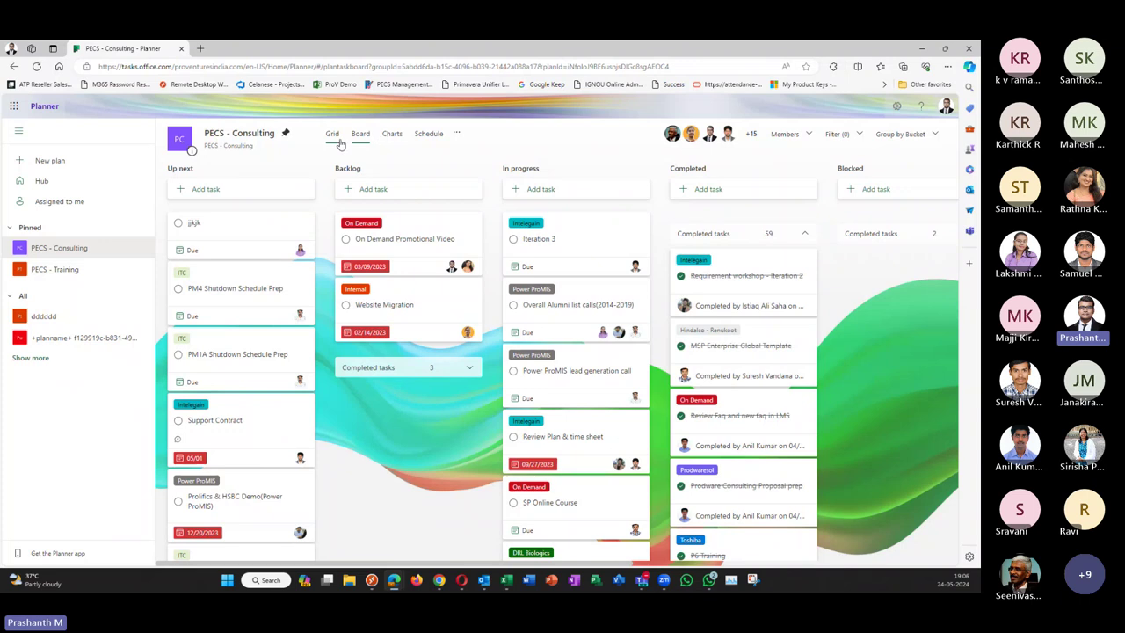
{"action": "mouse_move", "coordinate": [642, 578]}
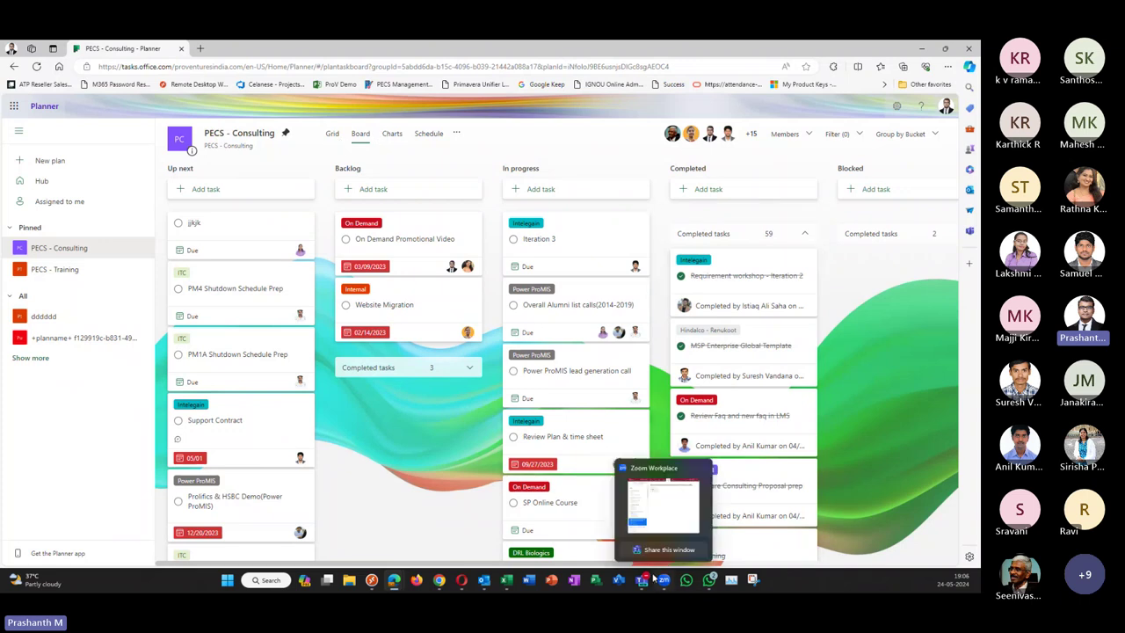
{"action": "mouse_move", "coordinate": [581, 501]}
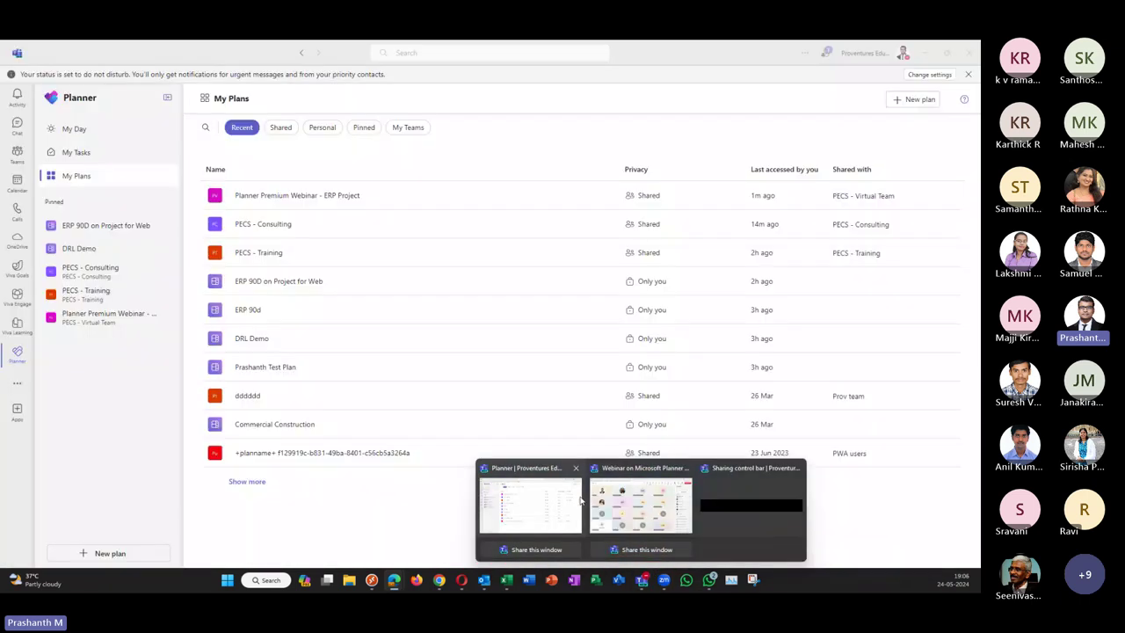
{"action": "left_click", "coordinate": [536, 501]}
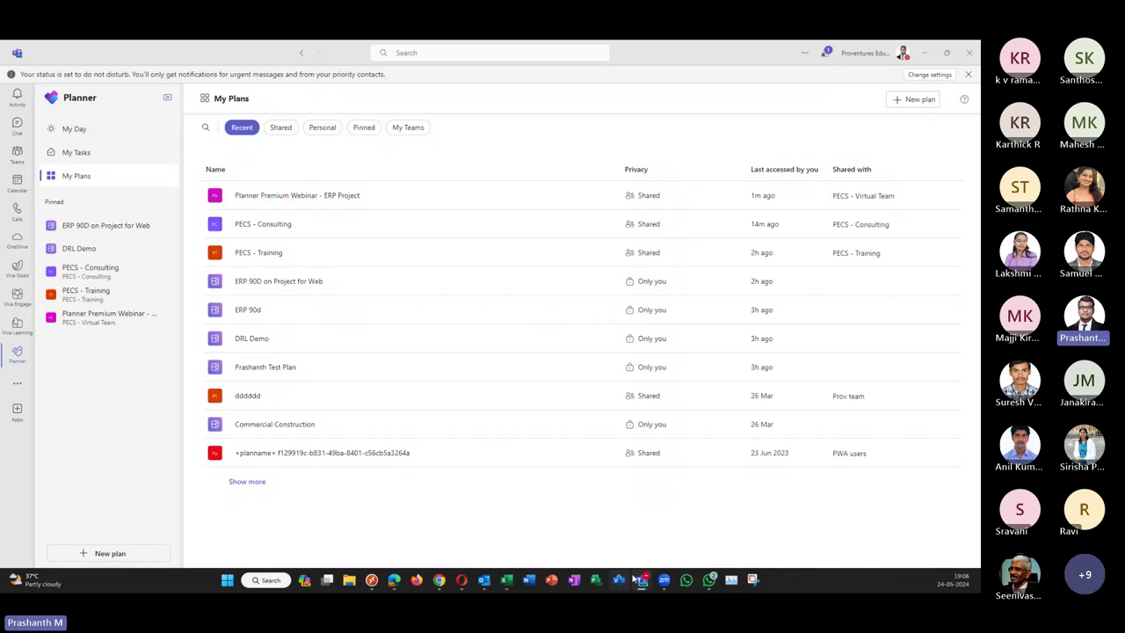
Step: Create a premium plan from scratch named "Planner Premium Webinar1" without adding it to a group
{"action": "left_click", "coordinate": [100, 557]}
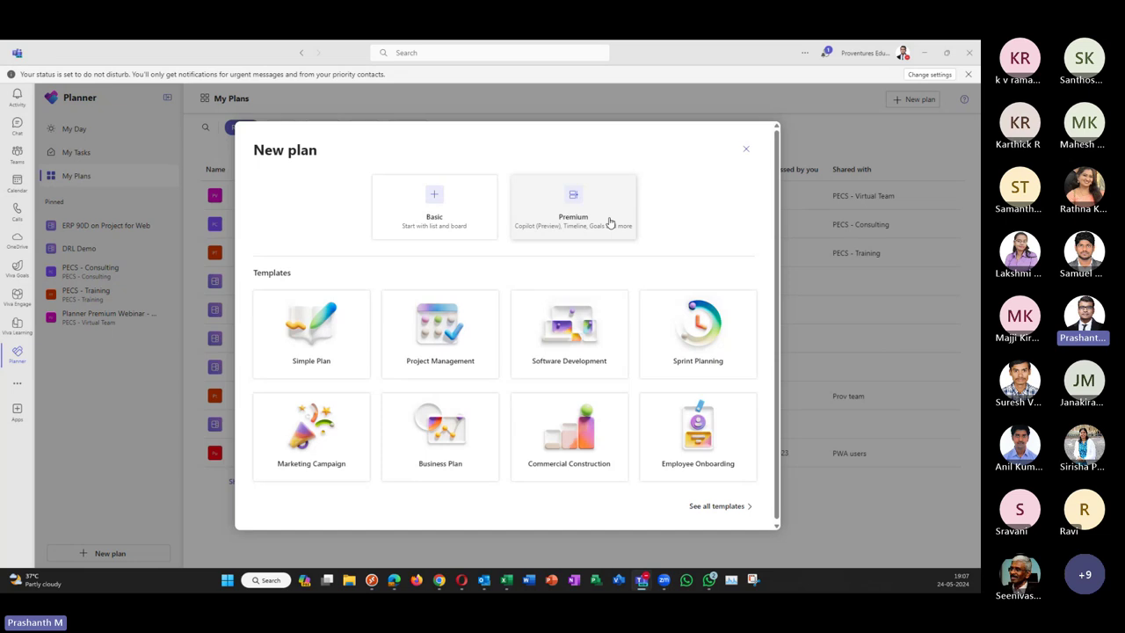
{"action": "left_click", "coordinate": [579, 218]}
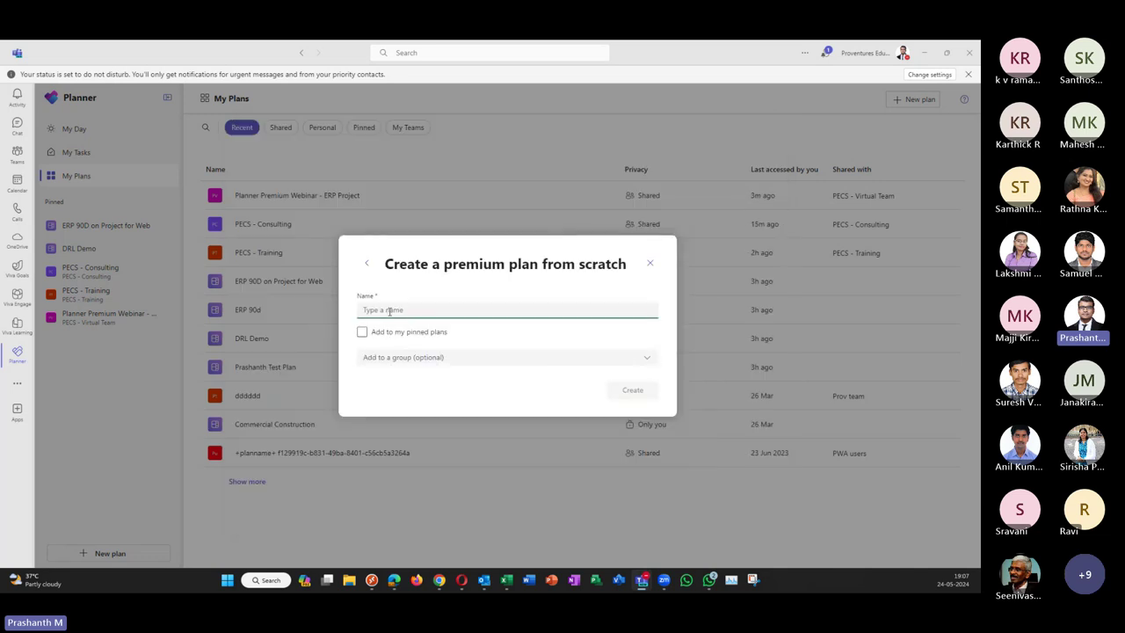
{"action": "type", "text": "Planner"}
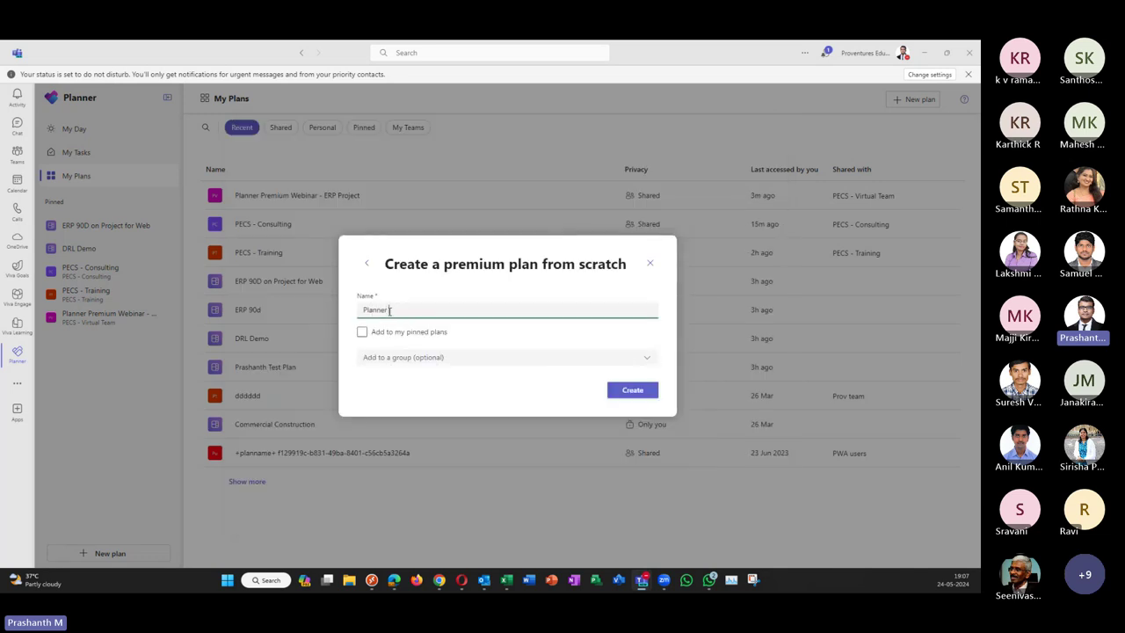
{"action": "type", "text": " Premium"}
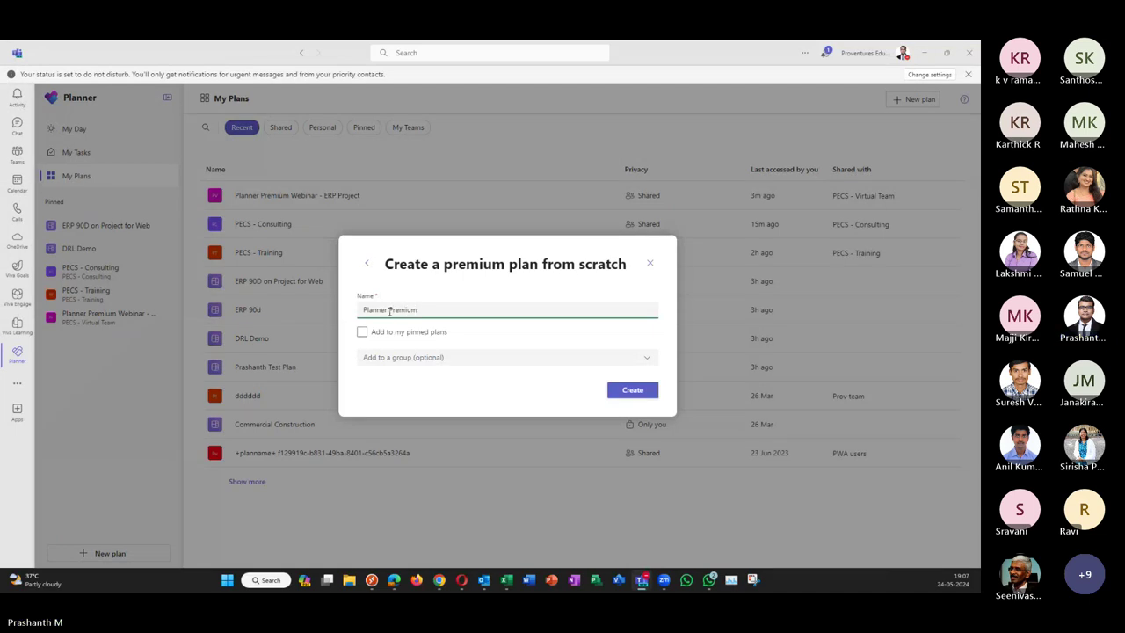
{"action": "type", "text": " Webinar1"}
{"action": "left_click", "coordinate": [412, 361]}
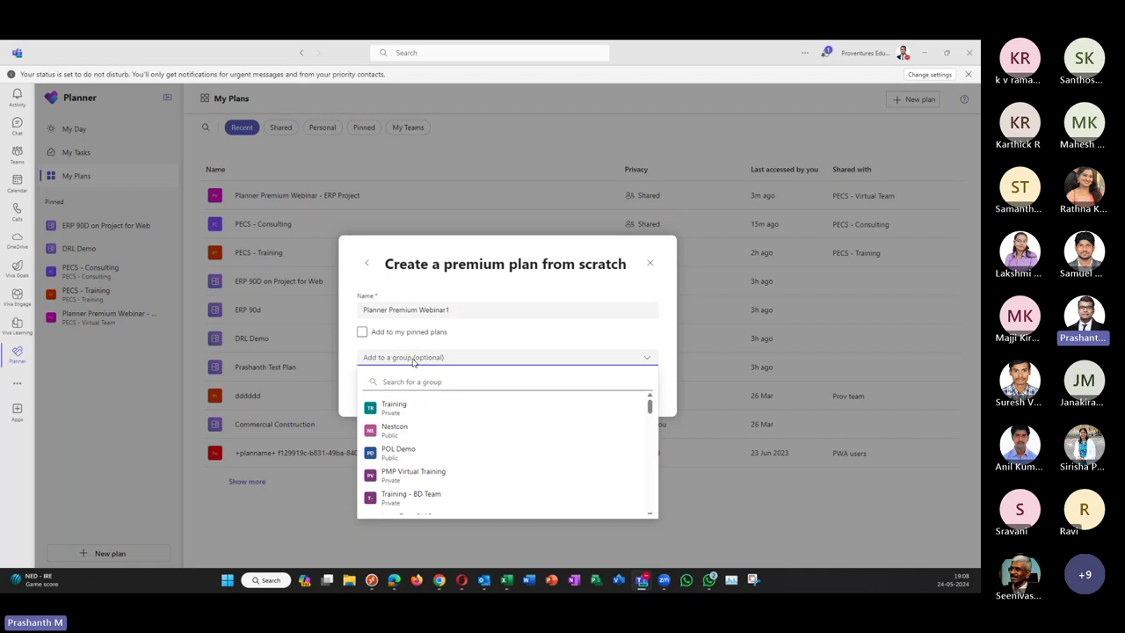
{"action": "left_click", "coordinate": [503, 359]}
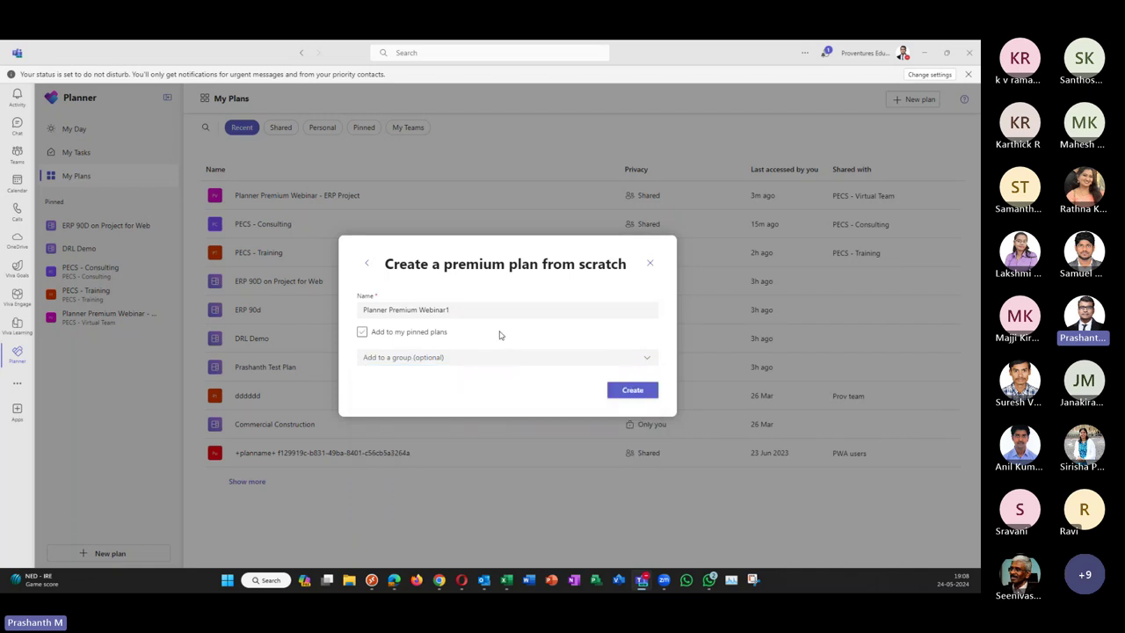
{"action": "left_click", "coordinate": [629, 392]}
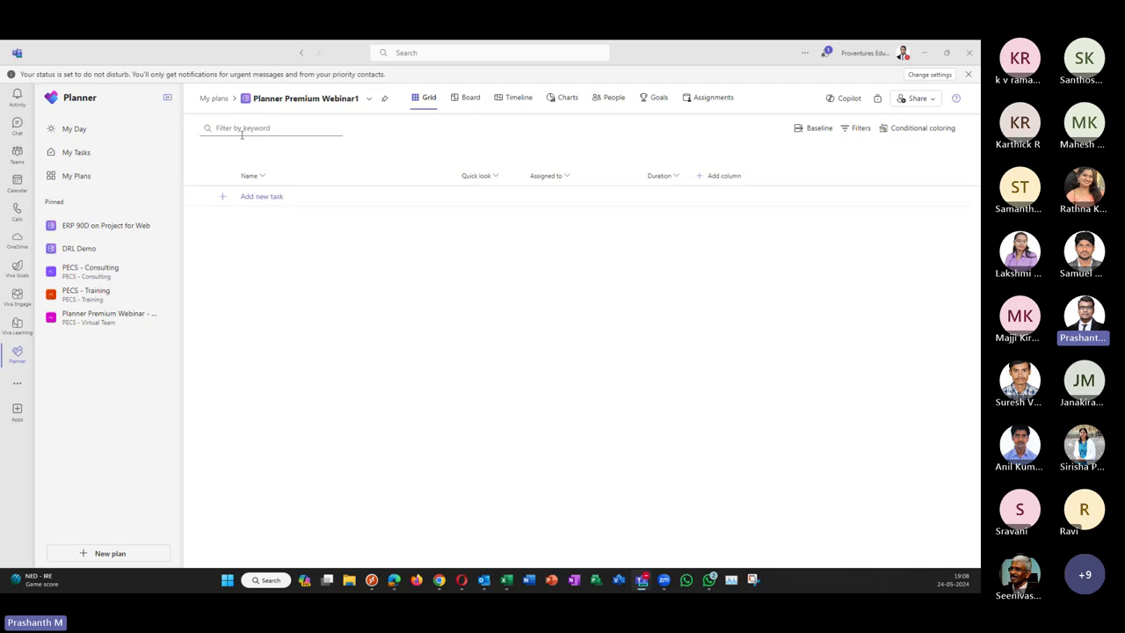
Step: View the new plan's details and its additional options, and close the details
{"action": "left_click", "coordinate": [370, 100]}
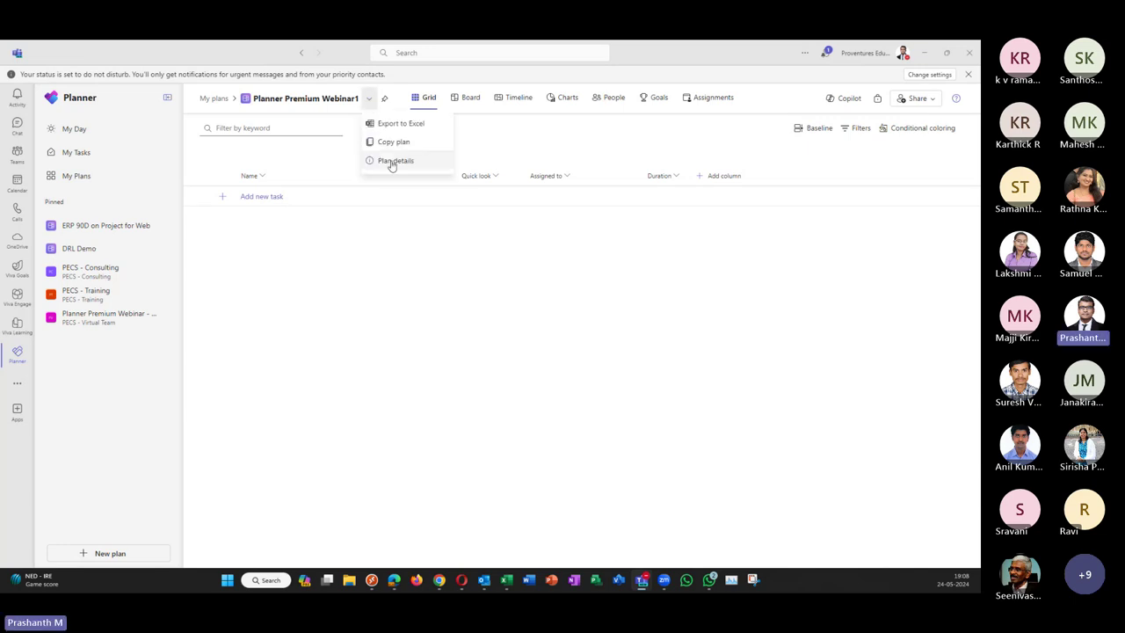
{"action": "left_click", "coordinate": [392, 162]}
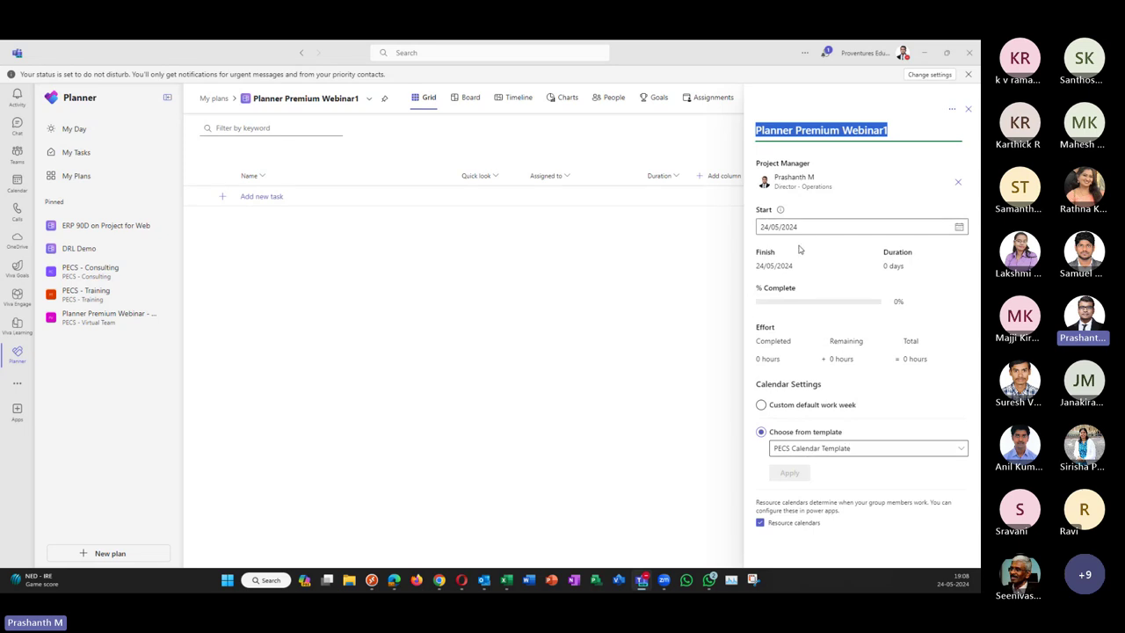
{"action": "left_click", "coordinate": [952, 109]}
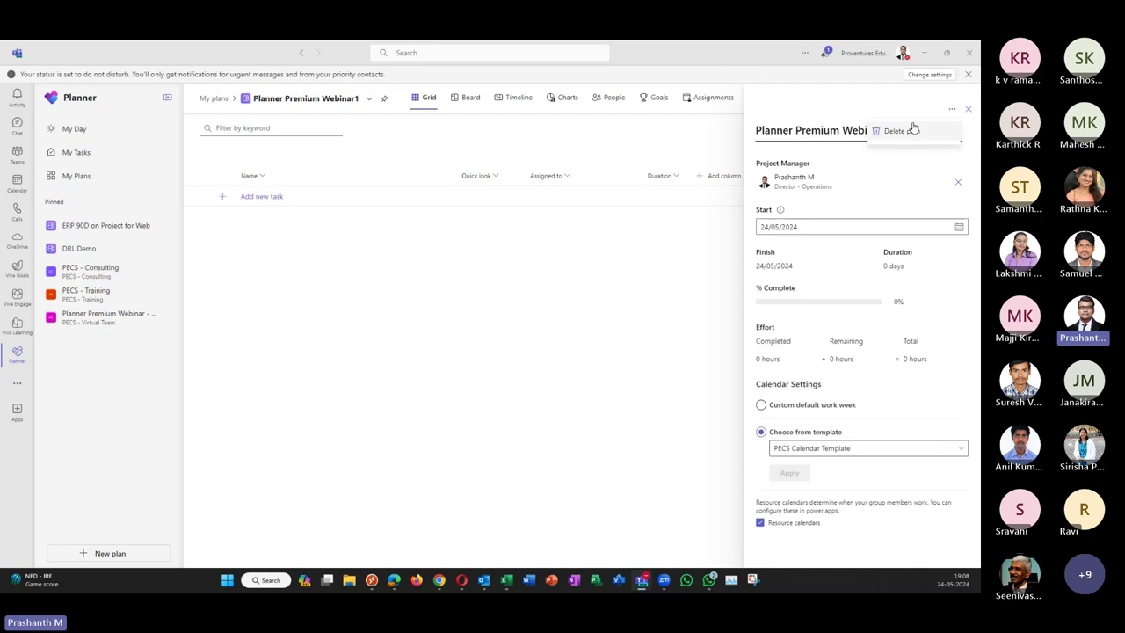
{"action": "left_click", "coordinate": [967, 111]}
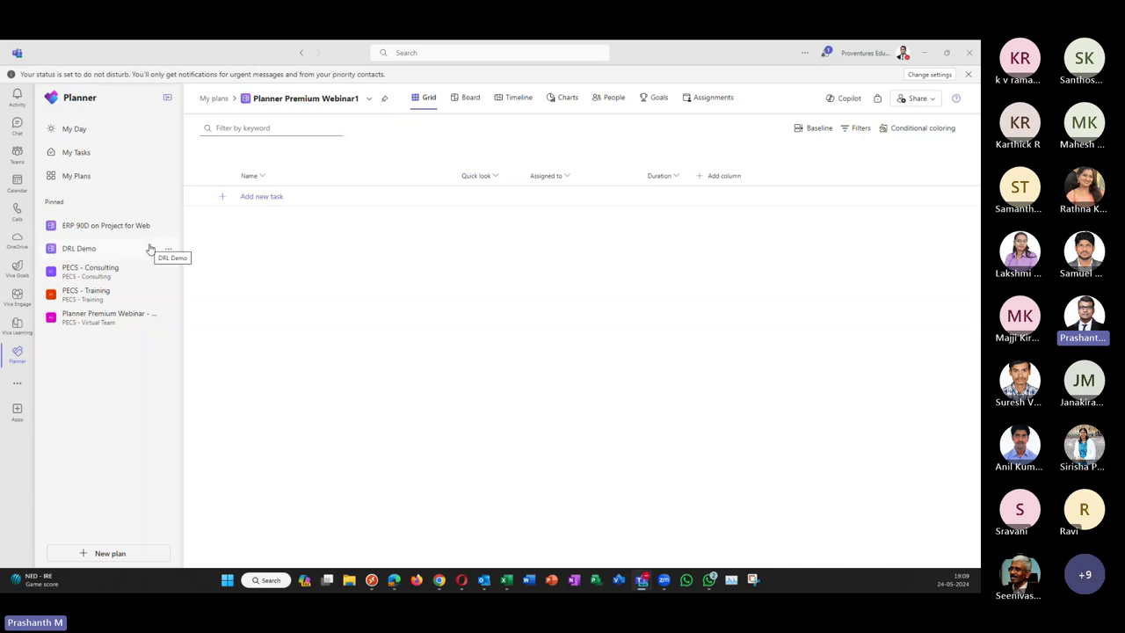
Step: Show the plan's Board view grouped by Sprint, regroup it by Bucket, and look through the grouping options again
{"action": "left_click", "coordinate": [459, 108]}
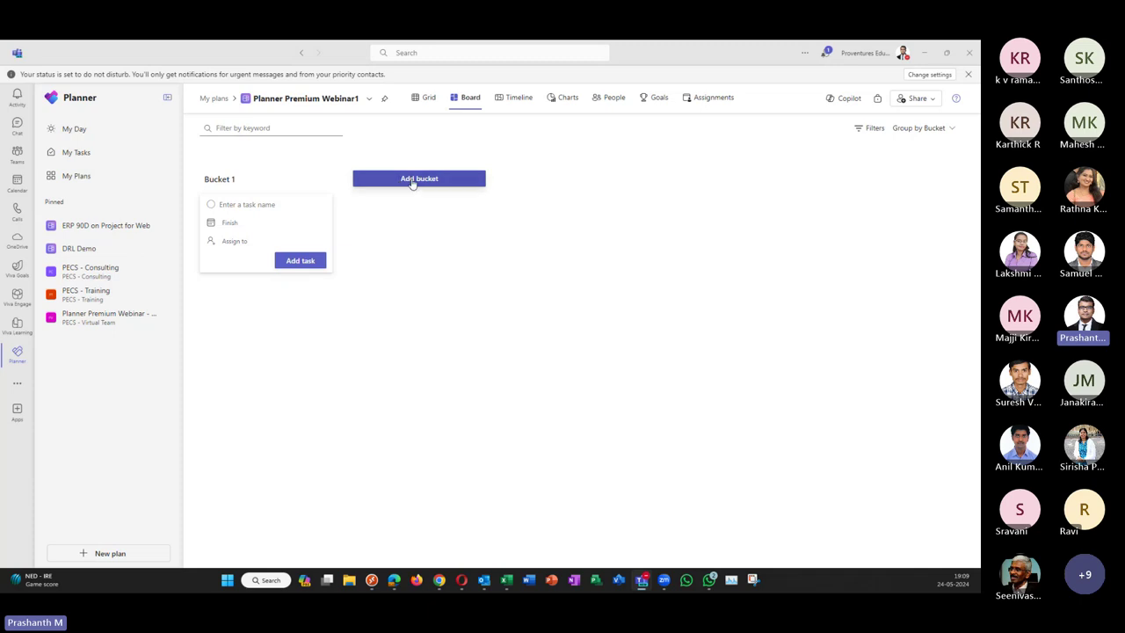
{"action": "left_click", "coordinate": [916, 130]}
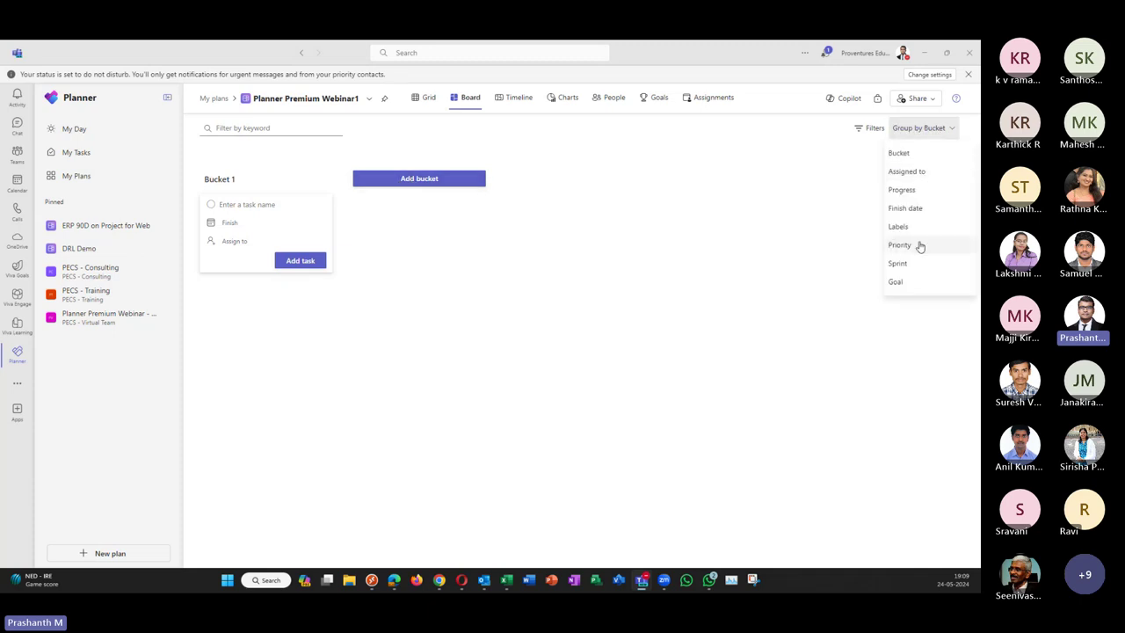
{"action": "left_click", "coordinate": [897, 263]}
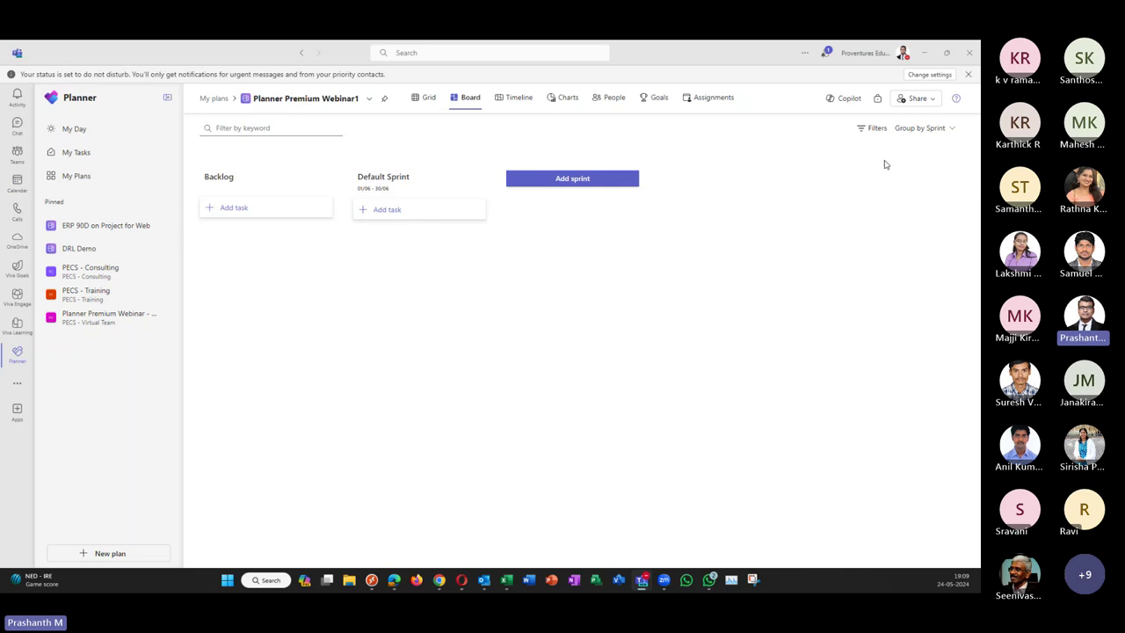
{"action": "left_click", "coordinate": [922, 130]}
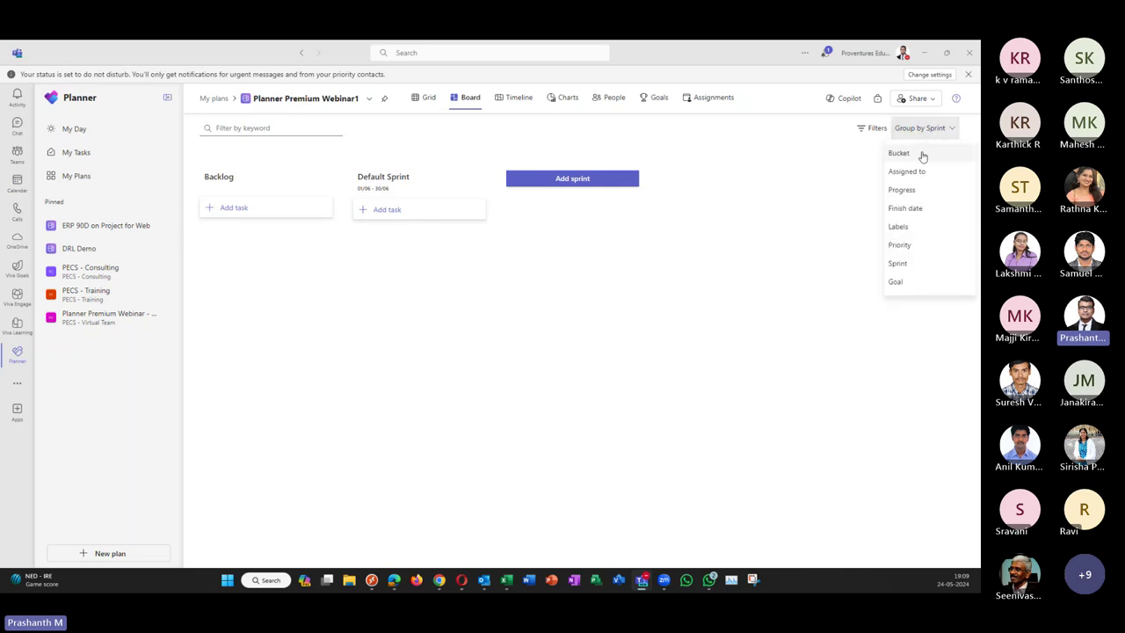
{"action": "left_click", "coordinate": [922, 155]}
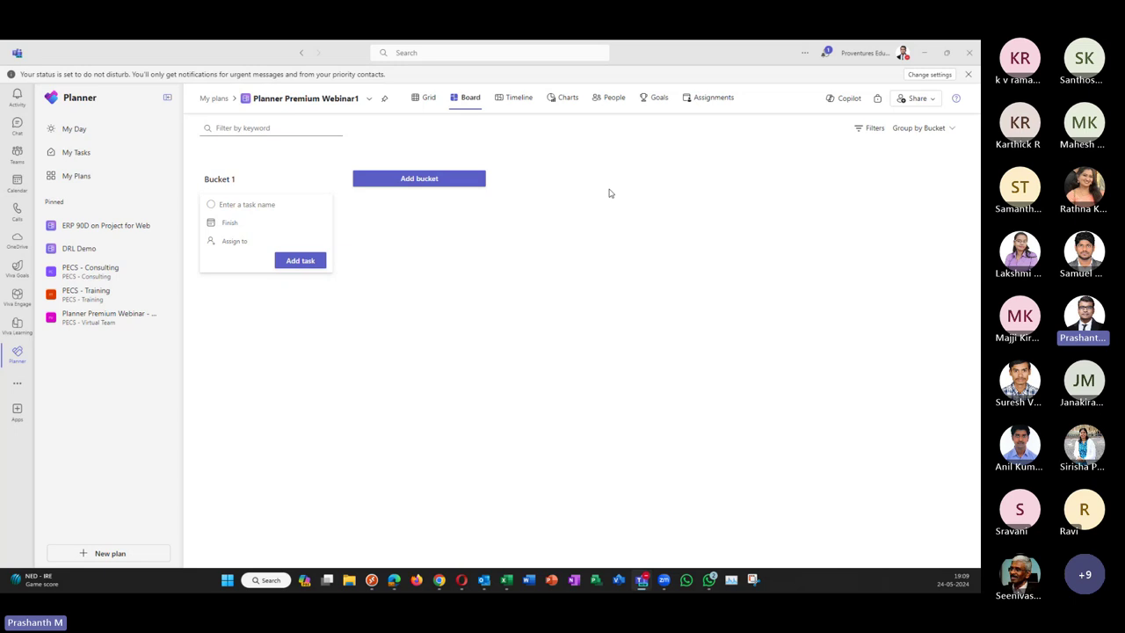
{"action": "left_click", "coordinate": [929, 128]}
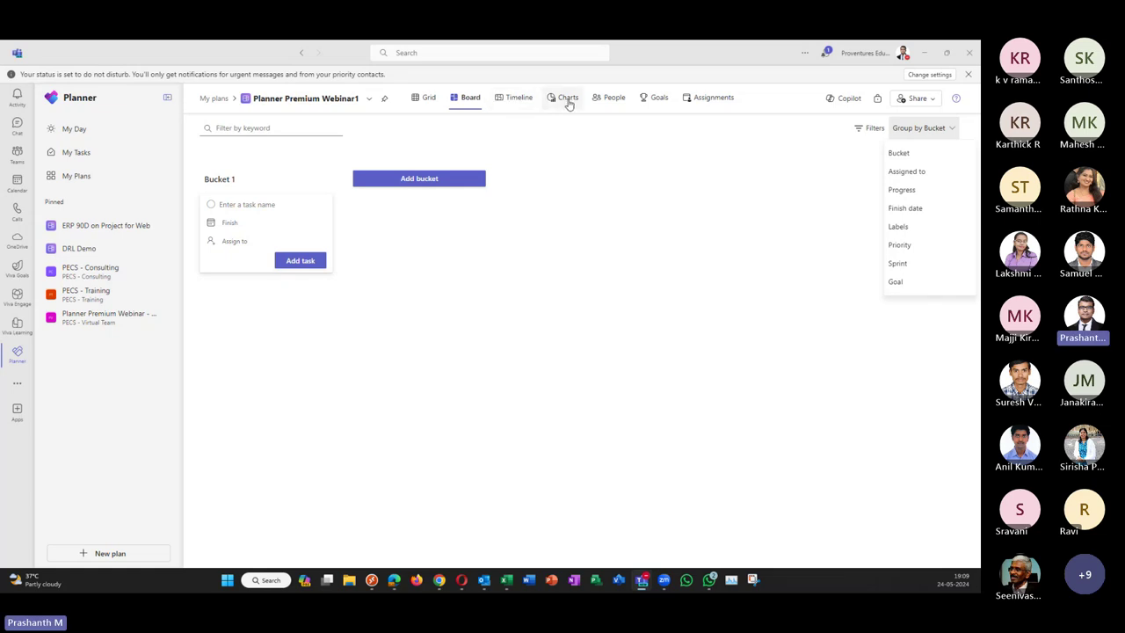
Step: Go through the plan's Timeline, Charts and People views, and look at the options for inviting members
{"action": "left_click", "coordinate": [510, 97]}
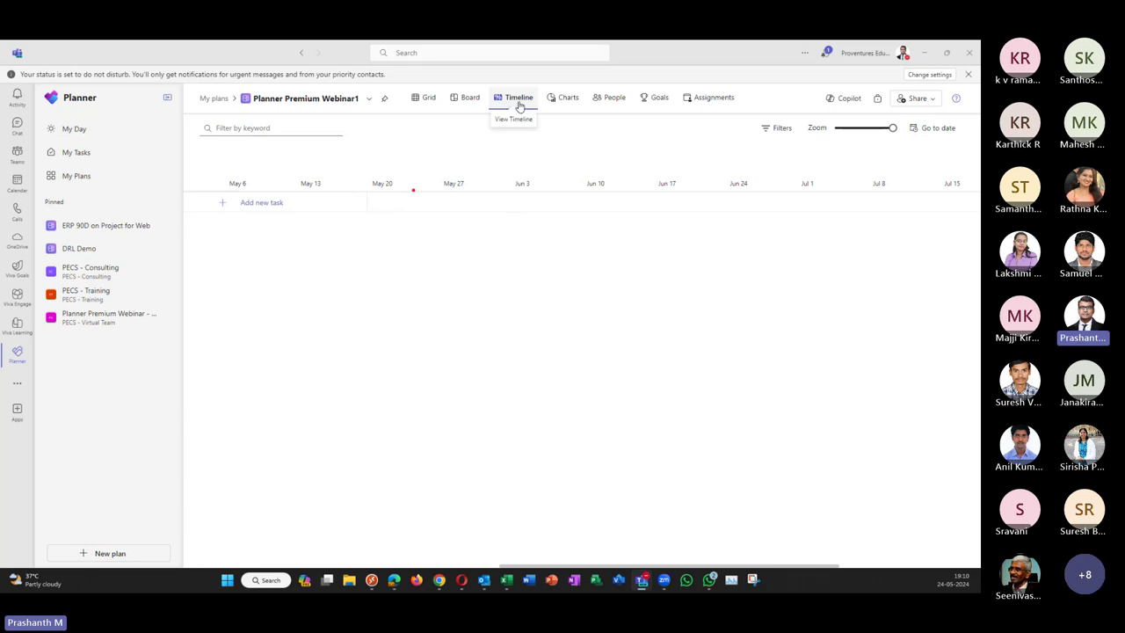
{"action": "left_click", "coordinate": [567, 101]}
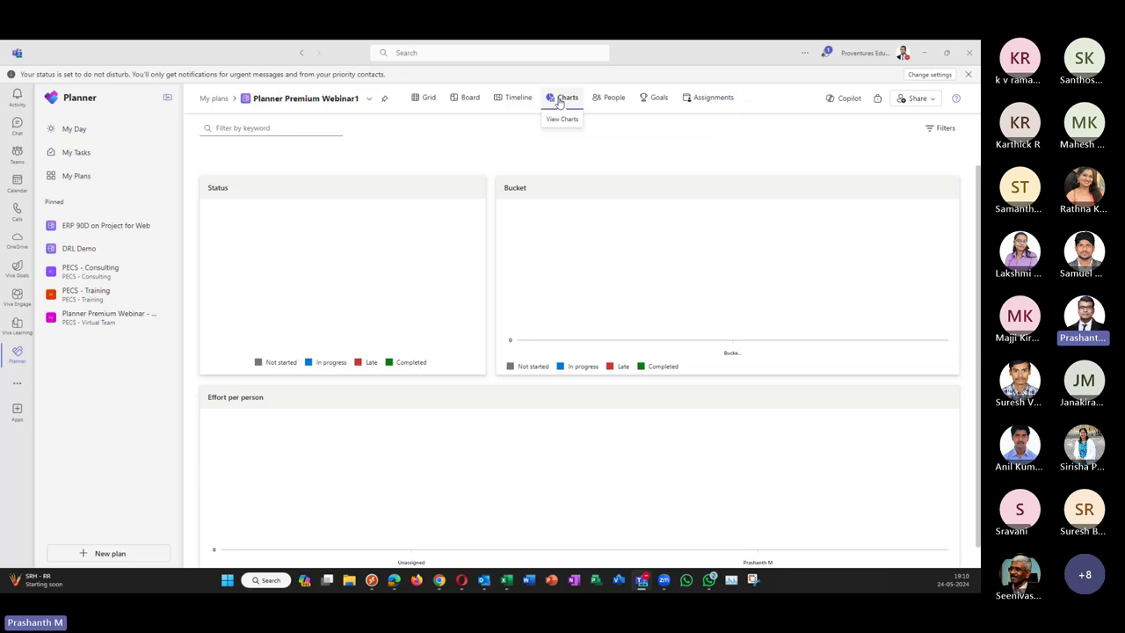
{"action": "left_click", "coordinate": [616, 100]}
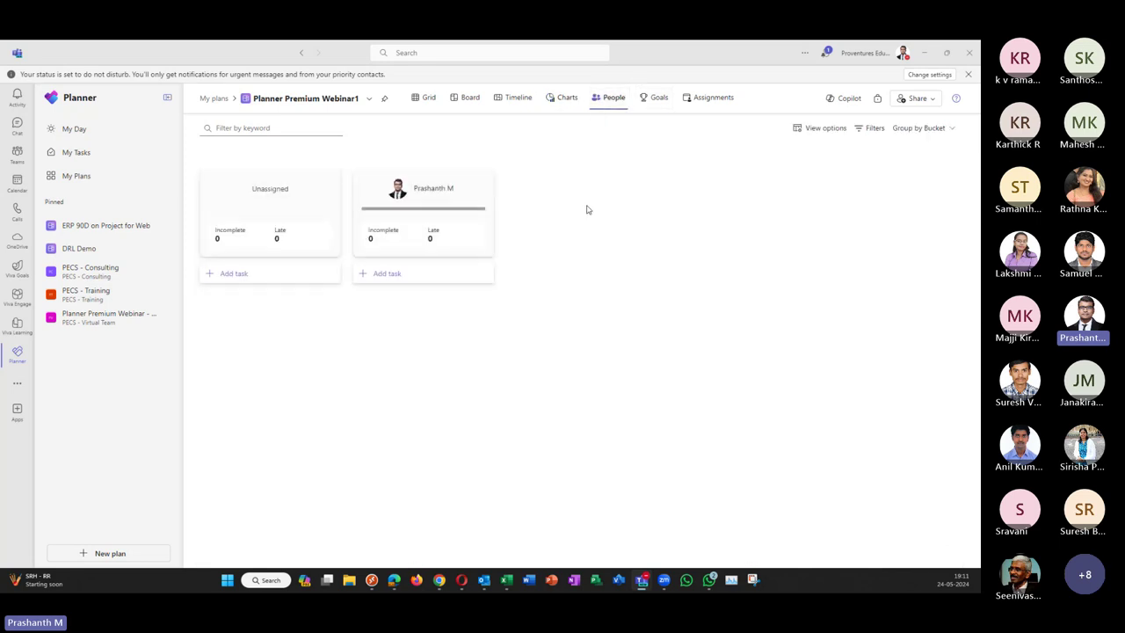
{"action": "left_click", "coordinate": [918, 99]}
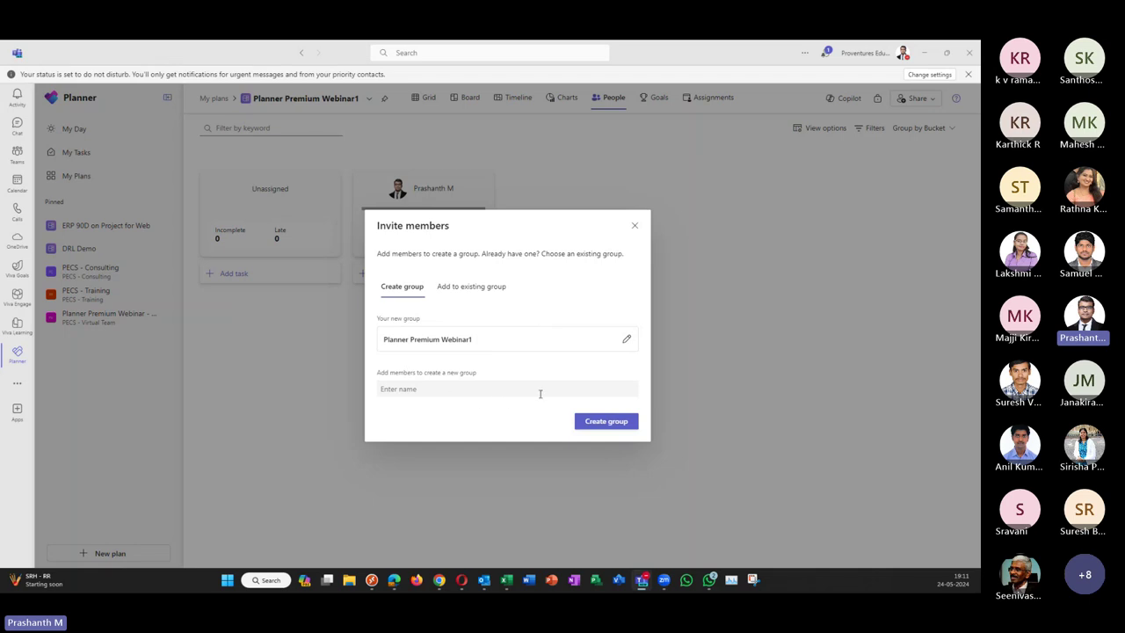
{"action": "left_click", "coordinate": [635, 226]}
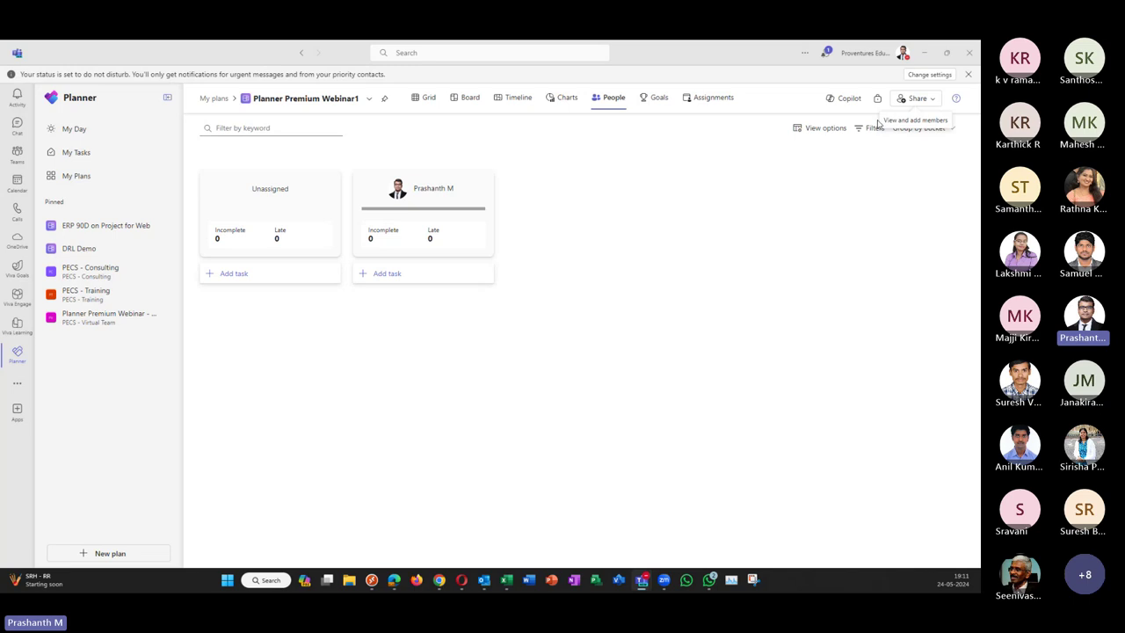
Step: View the new-task row in the plan's Grid view, followed by the Assignments view
{"action": "left_click", "coordinate": [431, 100]}
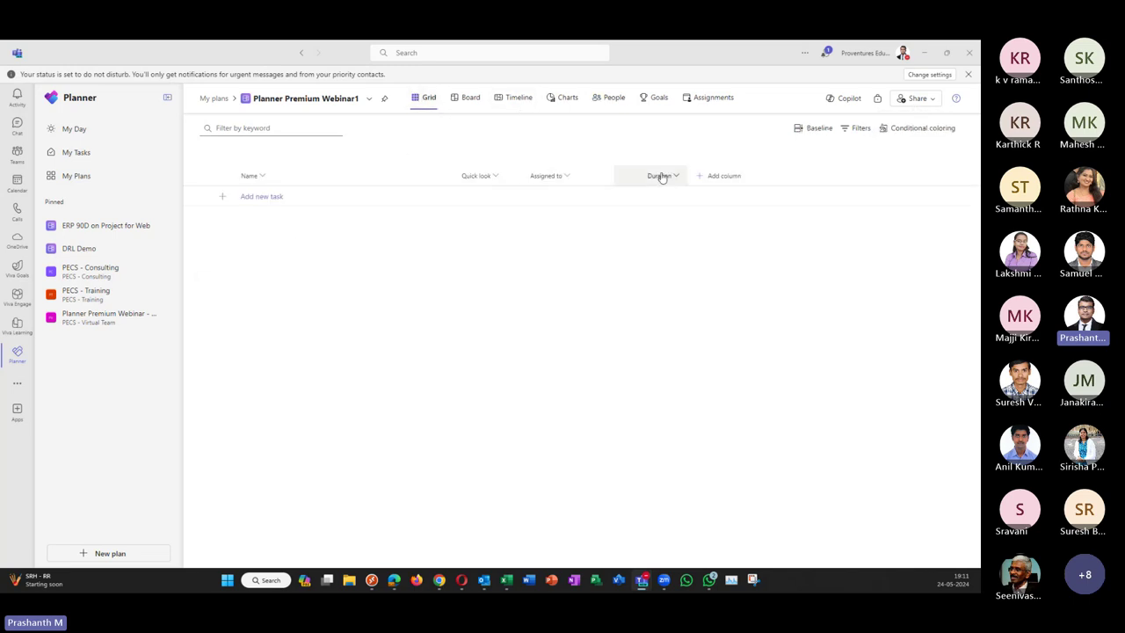
{"action": "left_click", "coordinate": [558, 195]}
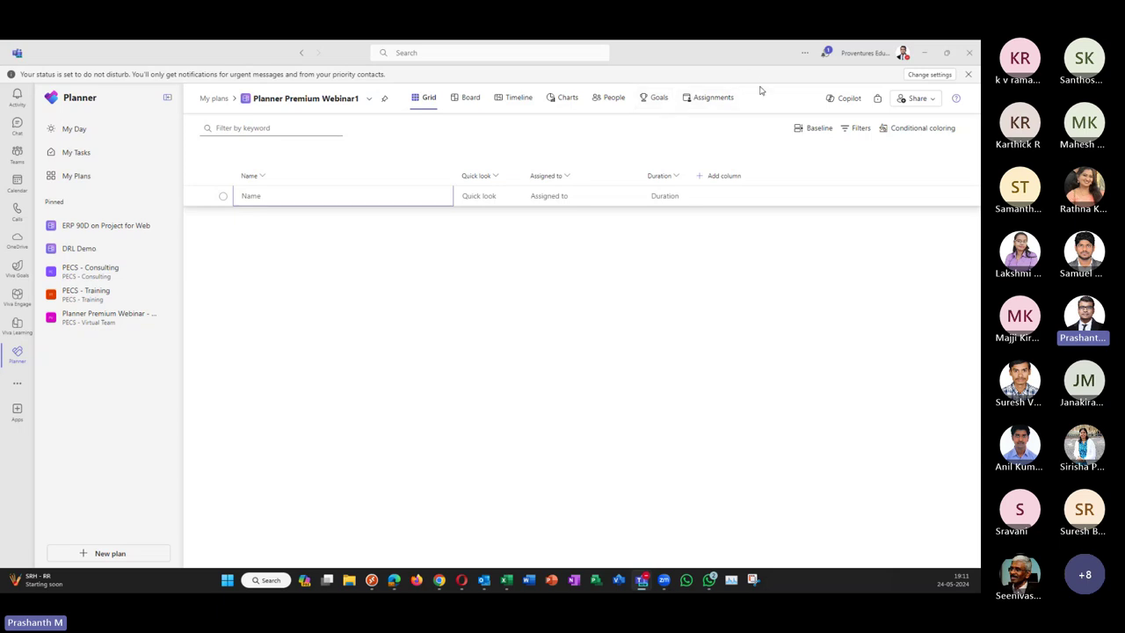
{"action": "left_click", "coordinate": [710, 98]}
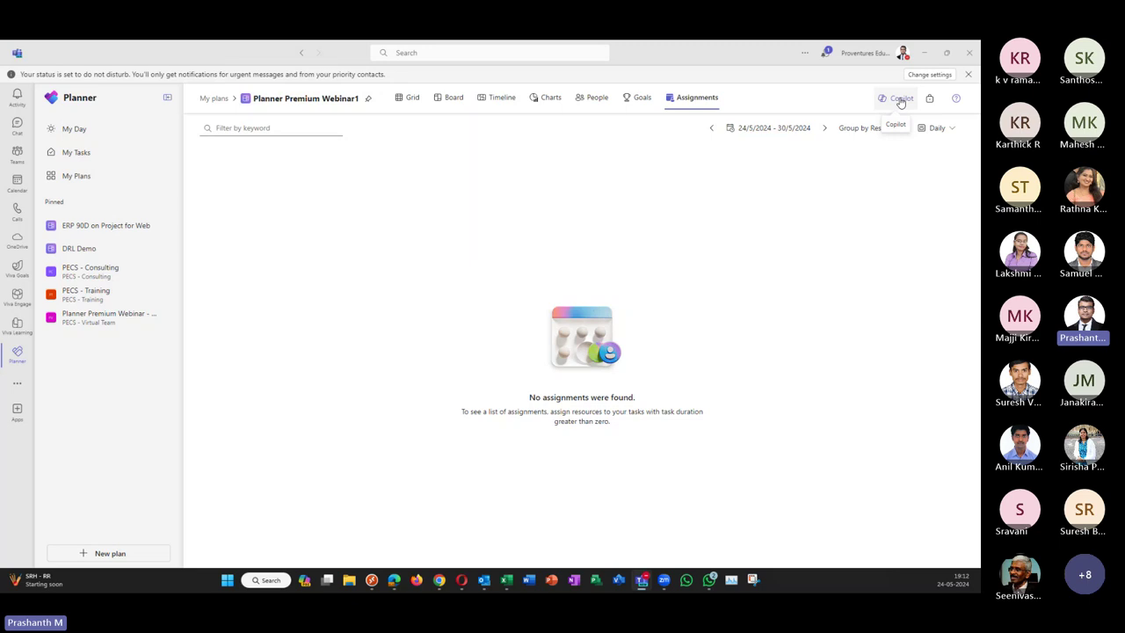
Step: Open Copilot for the plan and look through its earlier requests, replies and suggested prompts
{"action": "left_click", "coordinate": [900, 99]}
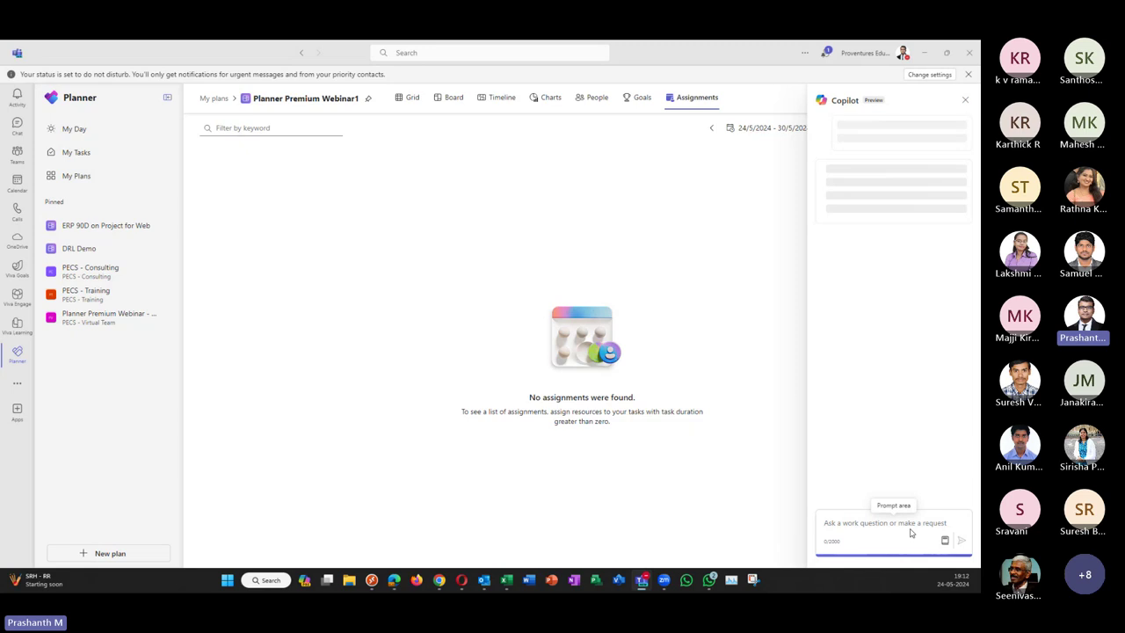
{"action": "scroll", "coordinate": [905, 299], "scroll_direction": "up", "scroll_amount": 3}
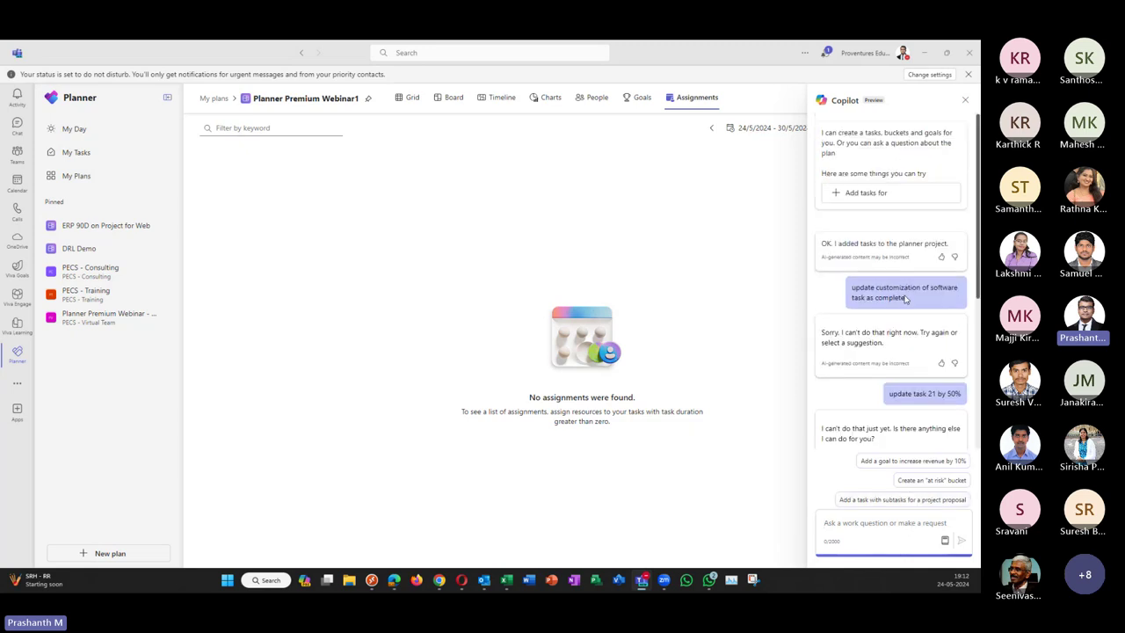
{"action": "scroll", "coordinate": [905, 299], "scroll_direction": "down", "scroll_amount": 3}
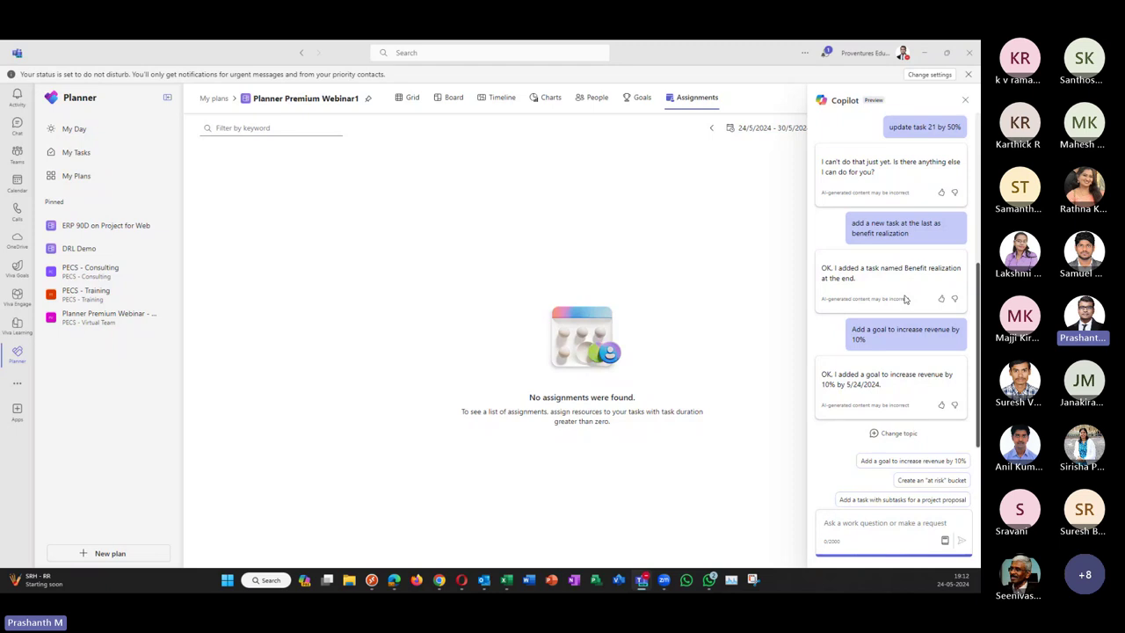
Step: Close Copilot, open the pinned Planner Premium Webinar ERP plan, and look through its Grid tasks and the Depends on column
{"action": "left_click", "coordinate": [966, 99]}
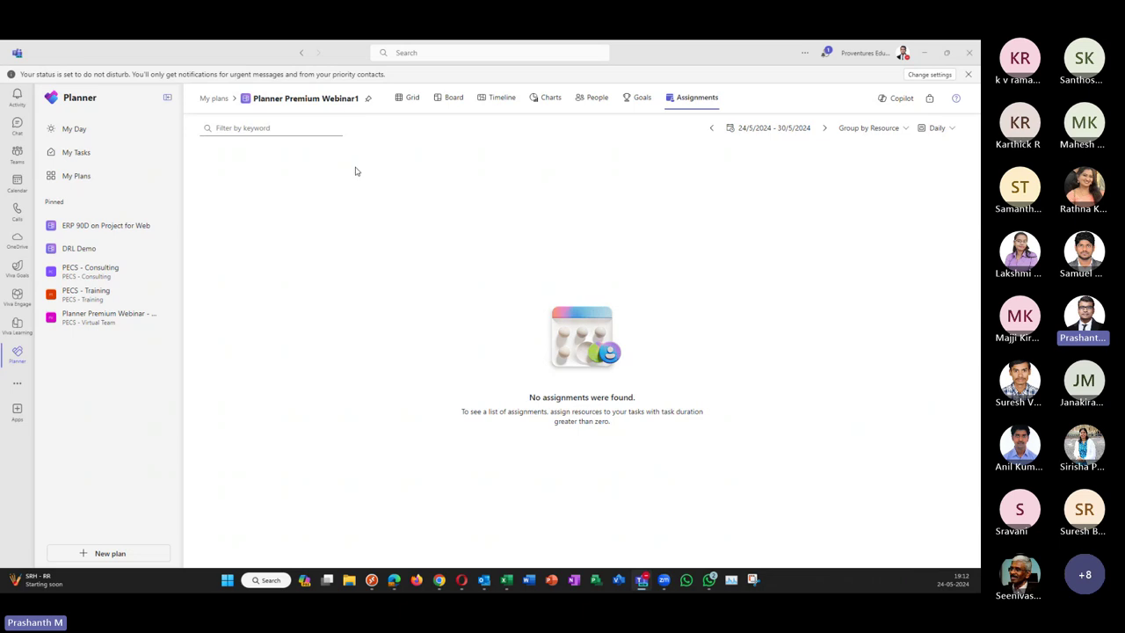
{"action": "left_click", "coordinate": [100, 322]}
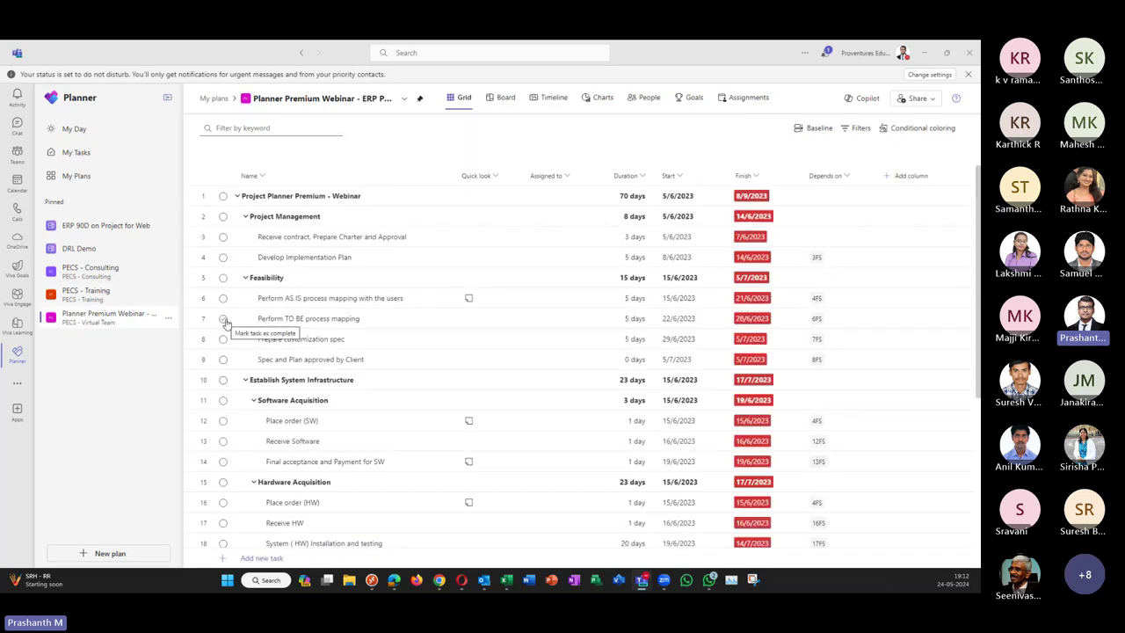
{"action": "scroll", "coordinate": [306, 363], "scroll_direction": "down", "scroll_amount": 2}
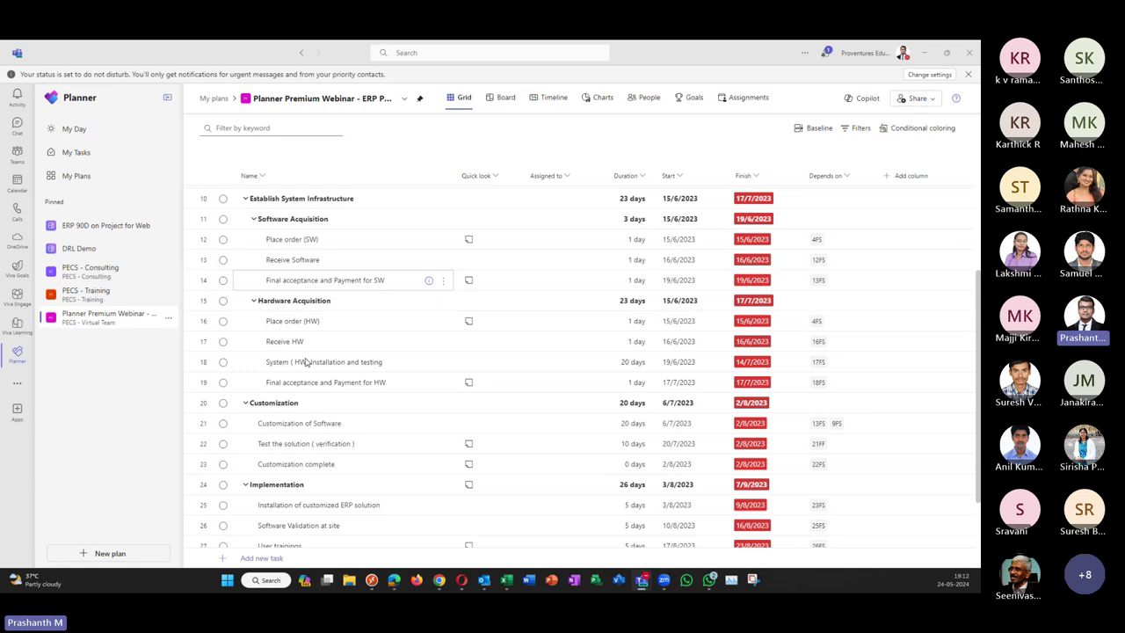
{"action": "scroll", "coordinate": [410, 395], "scroll_direction": "down", "scroll_amount": 1}
{"action": "scroll", "coordinate": [410, 395], "scroll_direction": "up", "scroll_amount": 3}
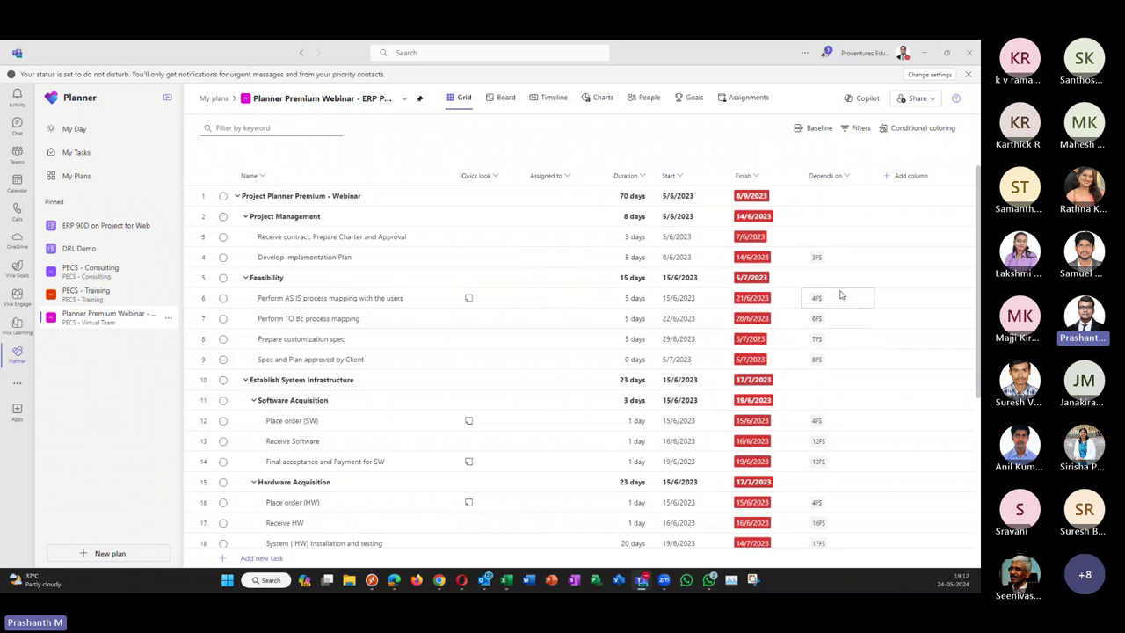
{"action": "left_click", "coordinate": [842, 256]}
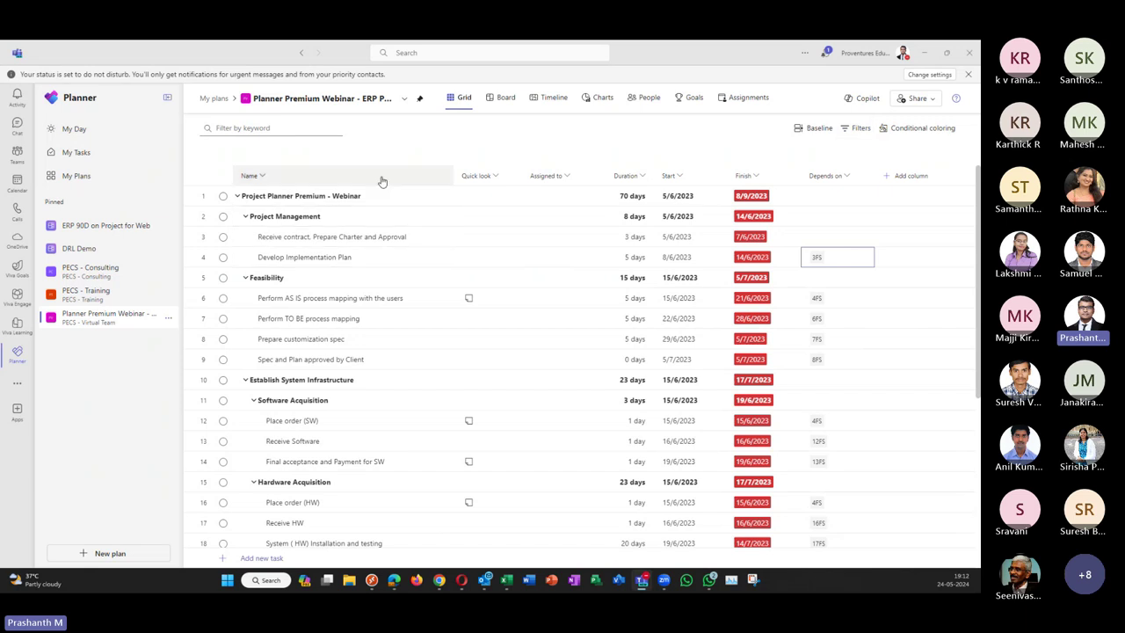
Step: Open the details of the task "Receive contract, Prepare Charter and Approval" and look through all its fields, including the custom fields
{"action": "left_click", "coordinate": [429, 237]}
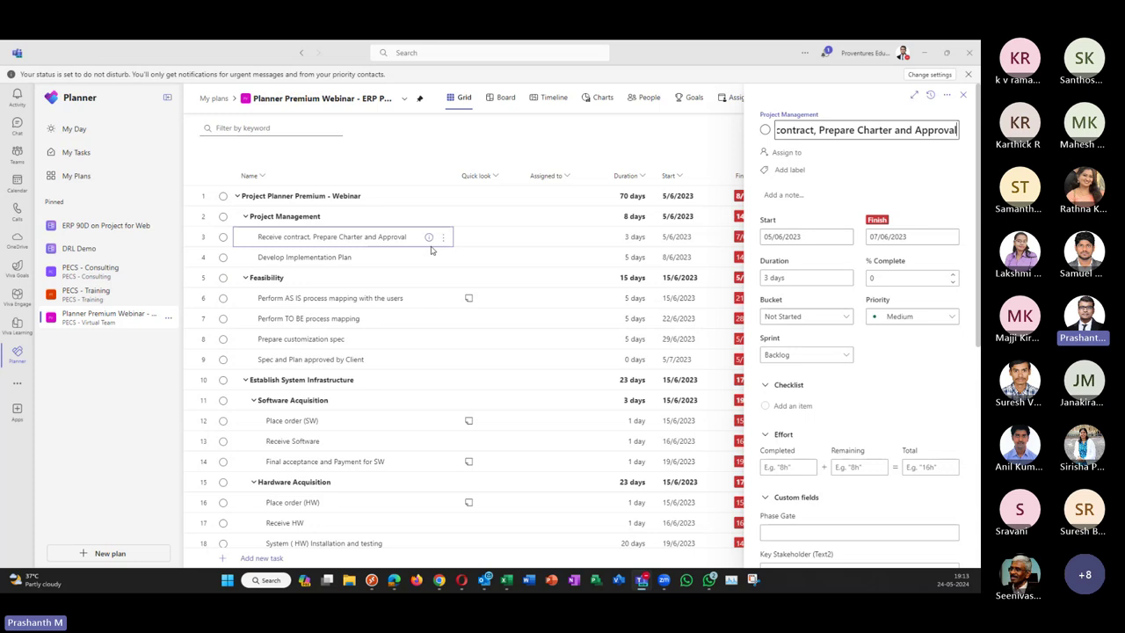
{"action": "scroll", "coordinate": [869, 325], "scroll_direction": "down", "scroll_amount": 3}
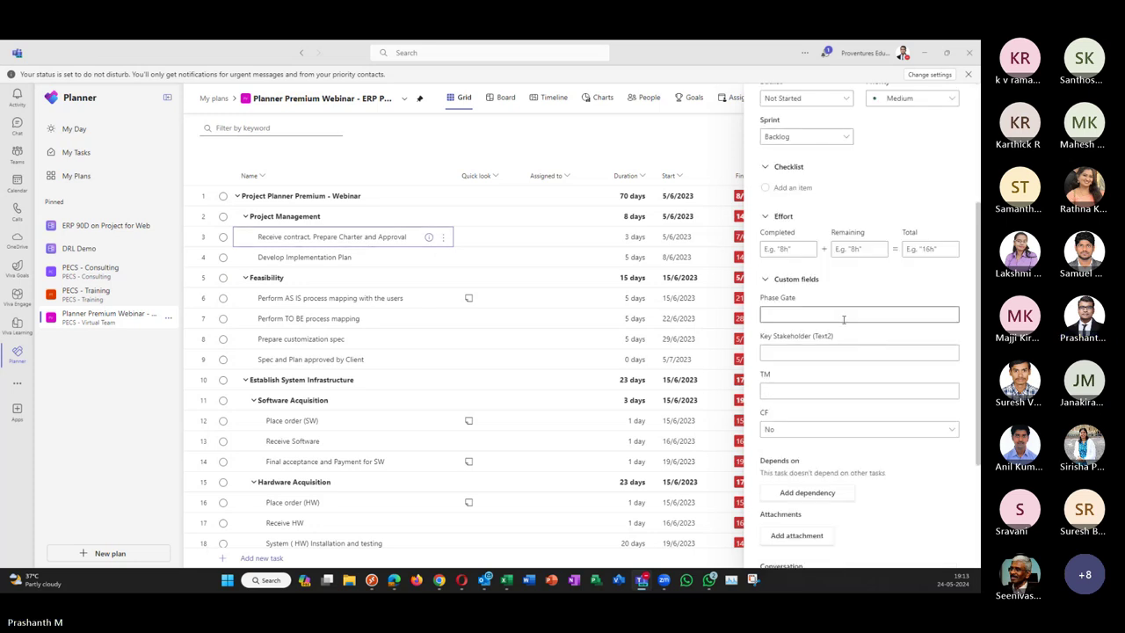
{"action": "scroll", "coordinate": [844, 320], "scroll_direction": "down", "scroll_amount": 2}
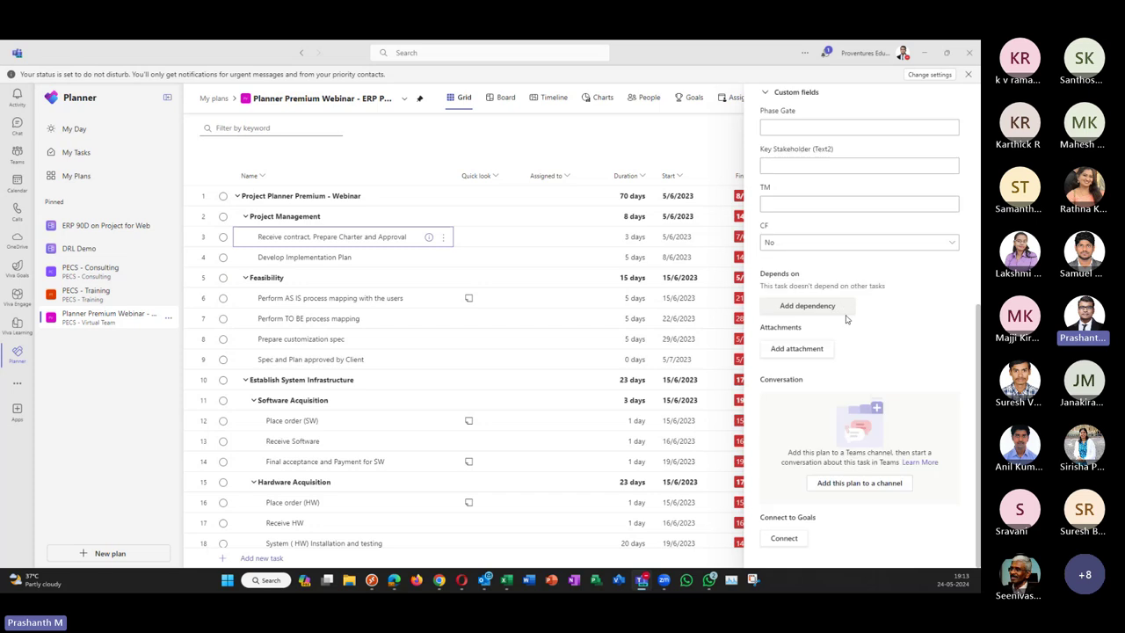
{"action": "scroll", "coordinate": [847, 319], "scroll_direction": "up", "scroll_amount": 4}
{"action": "scroll", "coordinate": [838, 326], "scroll_direction": "up", "scroll_amount": 2}
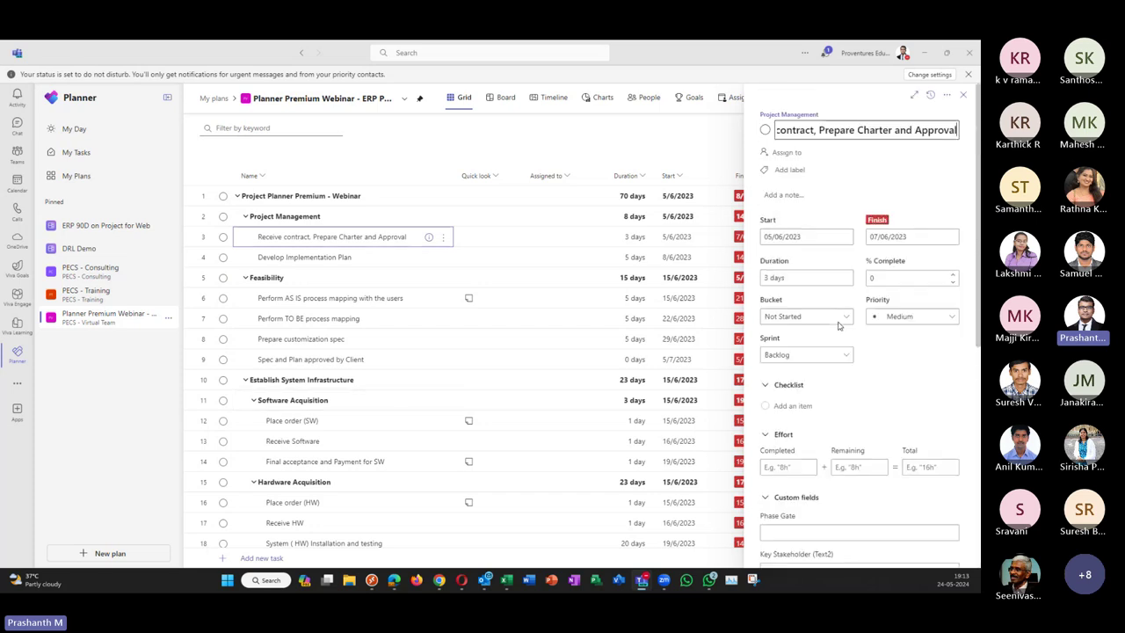
{"action": "scroll", "coordinate": [817, 307], "scroll_direction": "down", "scroll_amount": 3}
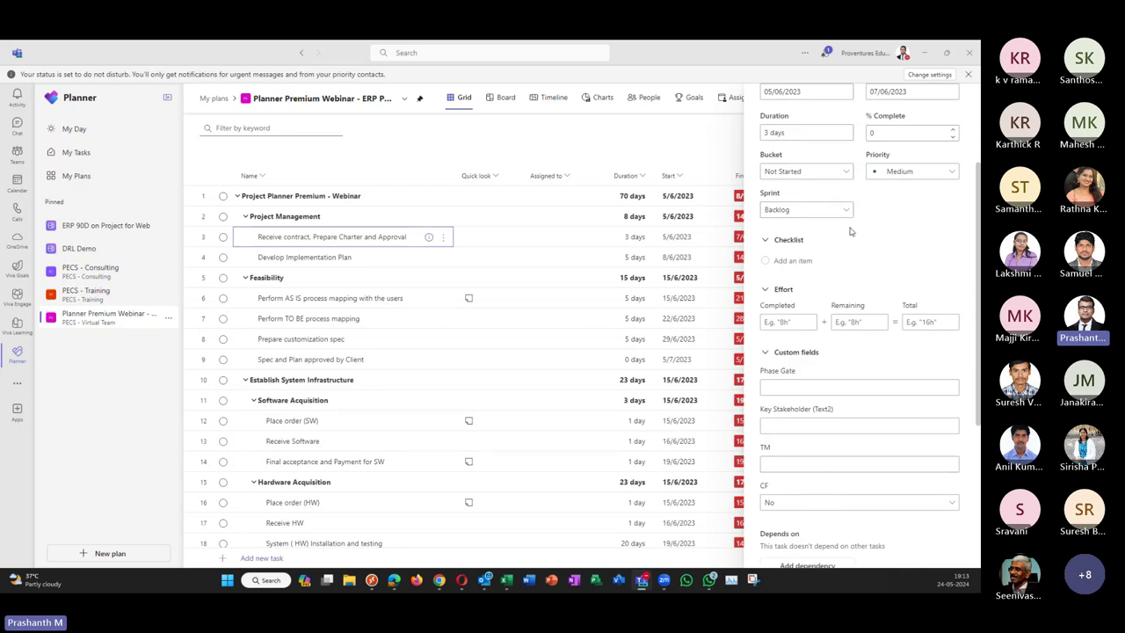
{"action": "scroll", "coordinate": [850, 231], "scroll_direction": "down", "scroll_amount": 3}
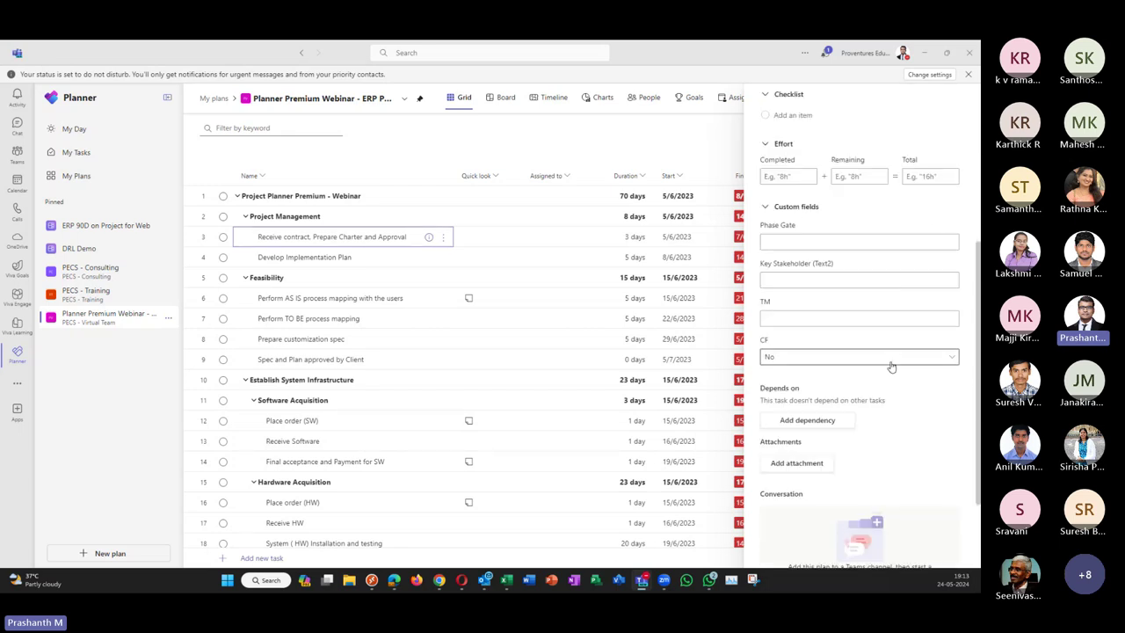
{"action": "scroll", "coordinate": [796, 313], "scroll_direction": "down", "scroll_amount": 2}
Step: View the task search for adding a dependency, dismiss it without choosing a task, and close the task details
{"action": "left_click", "coordinate": [799, 304]}
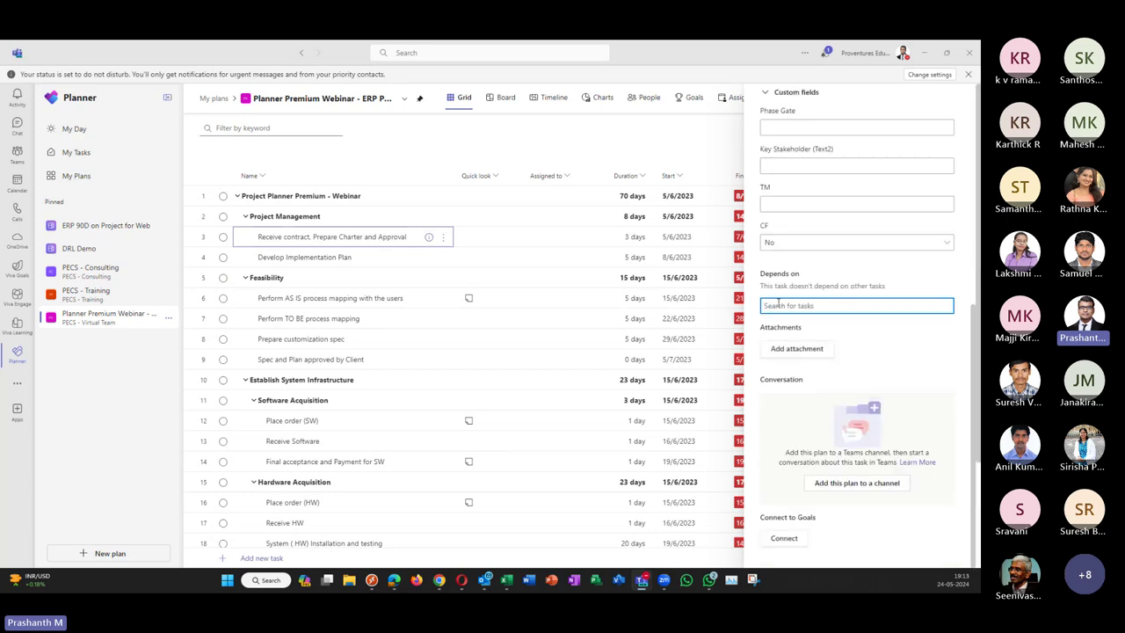
{"action": "left_click", "coordinate": [805, 404]}
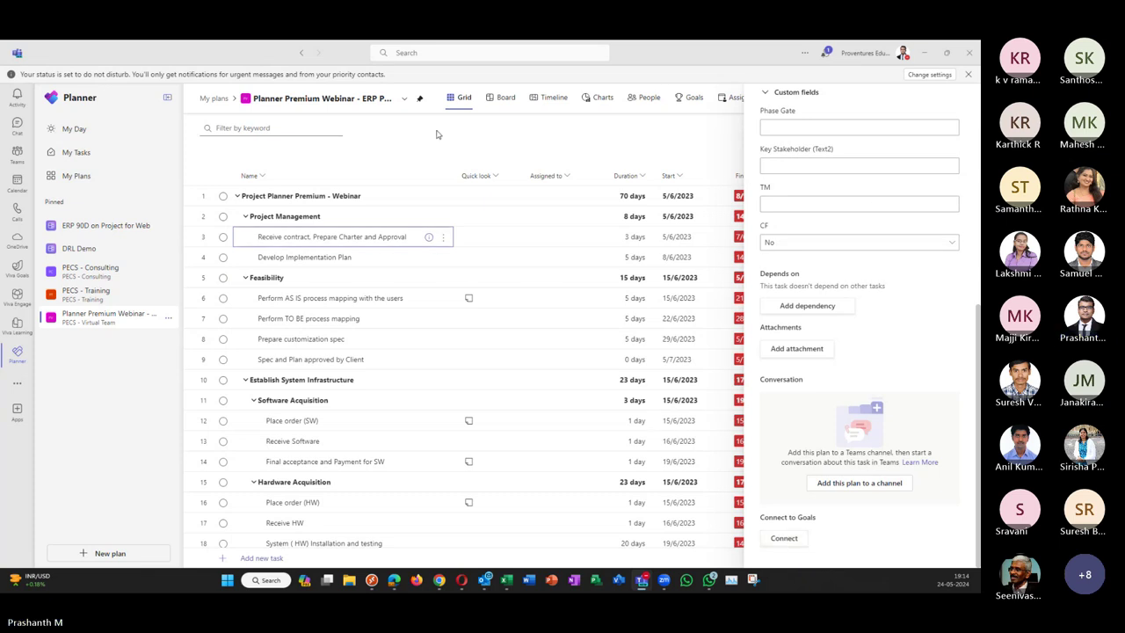
{"action": "scroll", "coordinate": [931, 153], "scroll_direction": "up", "scroll_amount": 5}
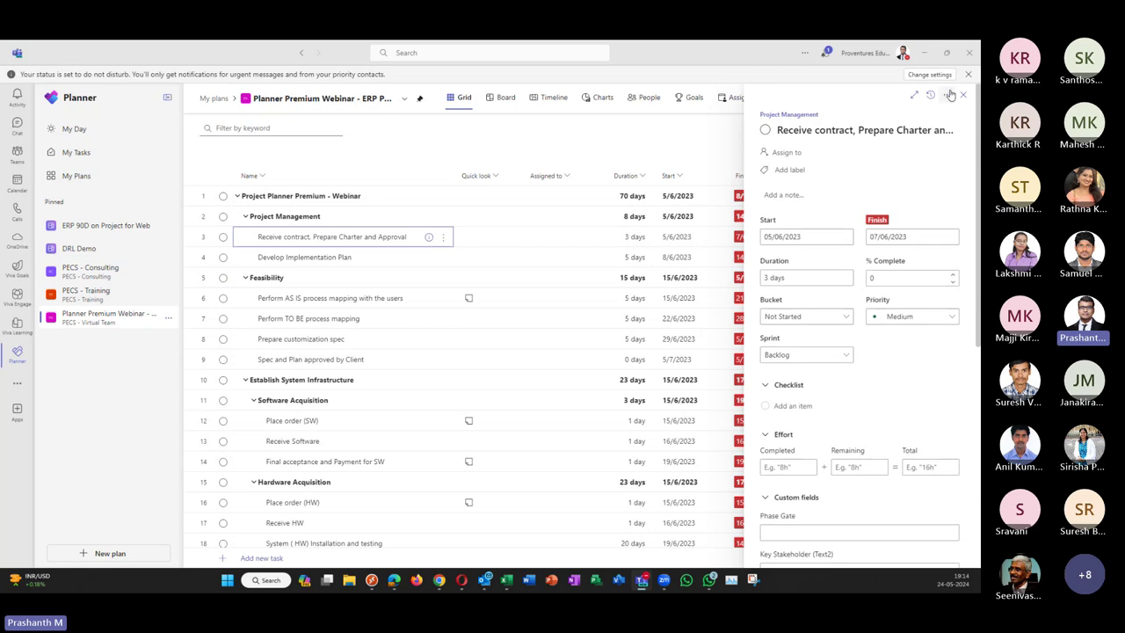
{"action": "left_click", "coordinate": [963, 97]}
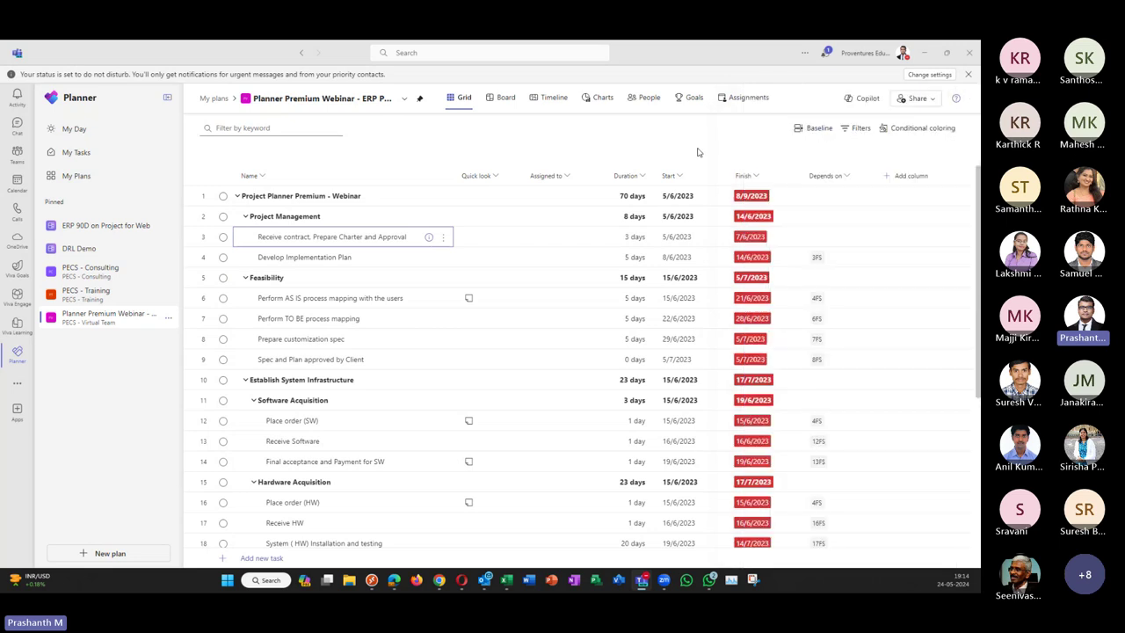
Step: Show the plan's Board view grouped by Progress, look at the sharing and grouping options, and regroup it by Bucket
{"action": "left_click", "coordinate": [495, 102]}
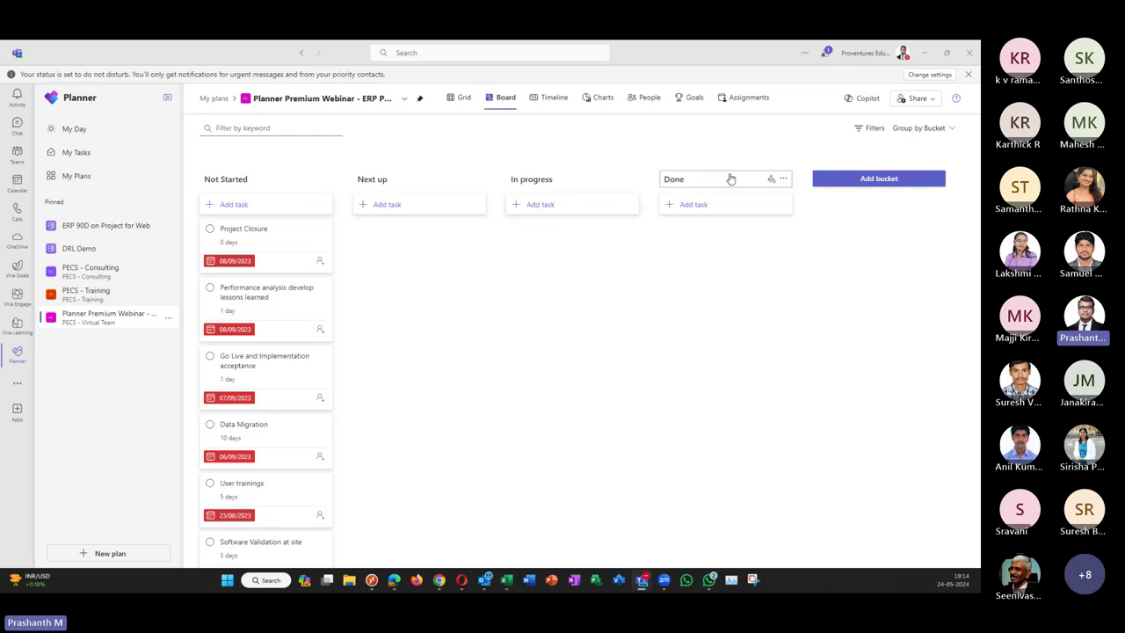
{"action": "left_click", "coordinate": [919, 130]}
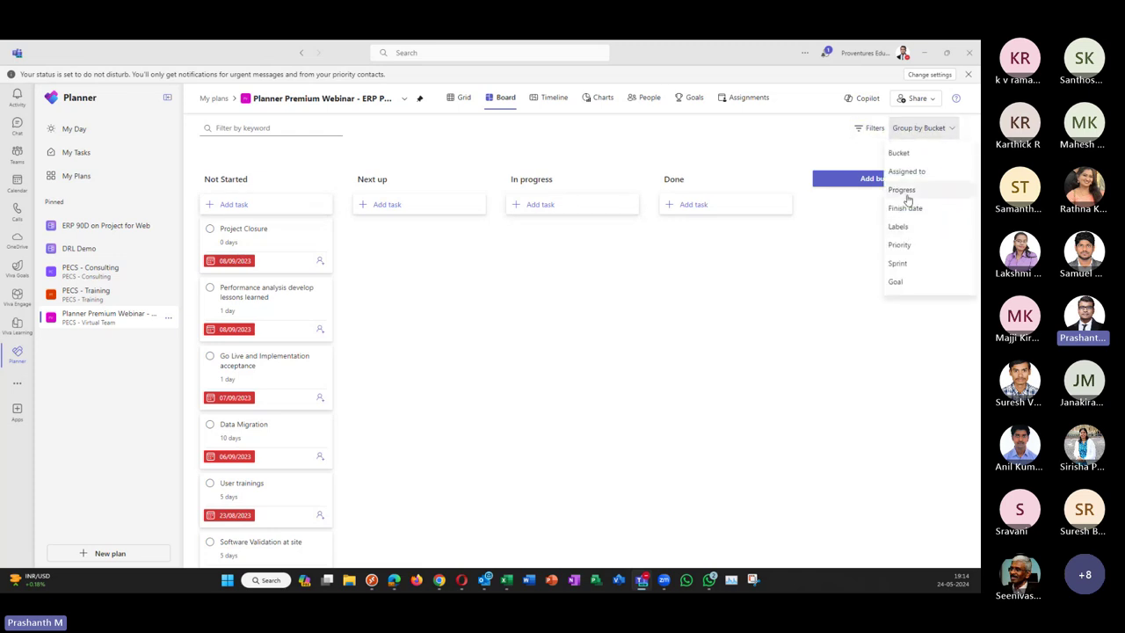
{"action": "left_click", "coordinate": [907, 190]}
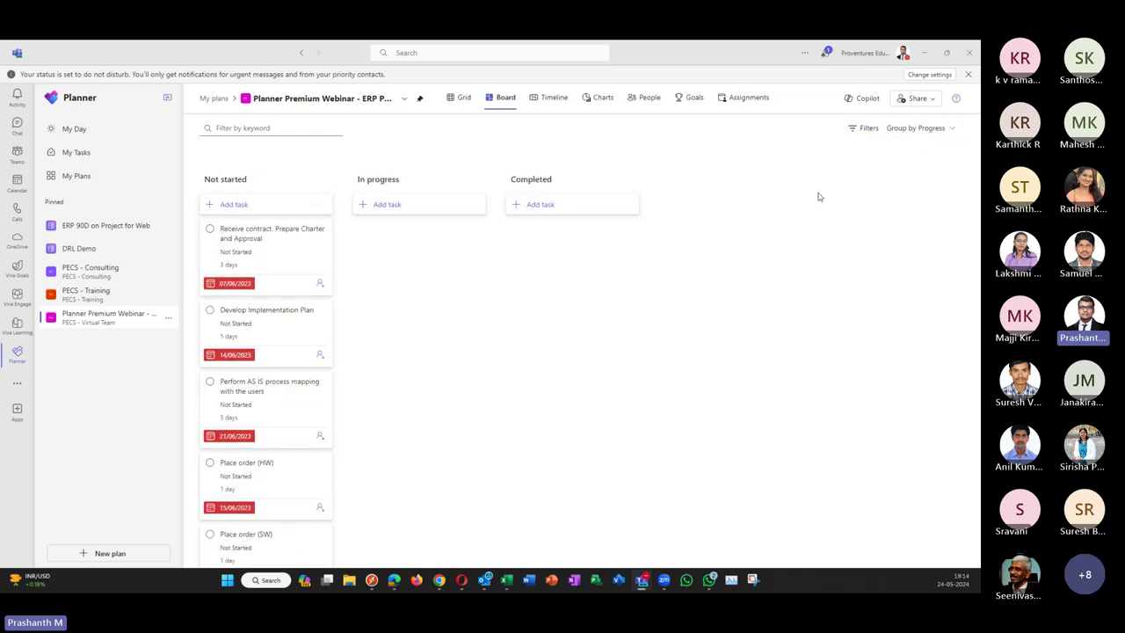
{"action": "left_click", "coordinate": [918, 98]}
{"action": "left_click", "coordinate": [632, 193]}
{"action": "left_click", "coordinate": [919, 129]}
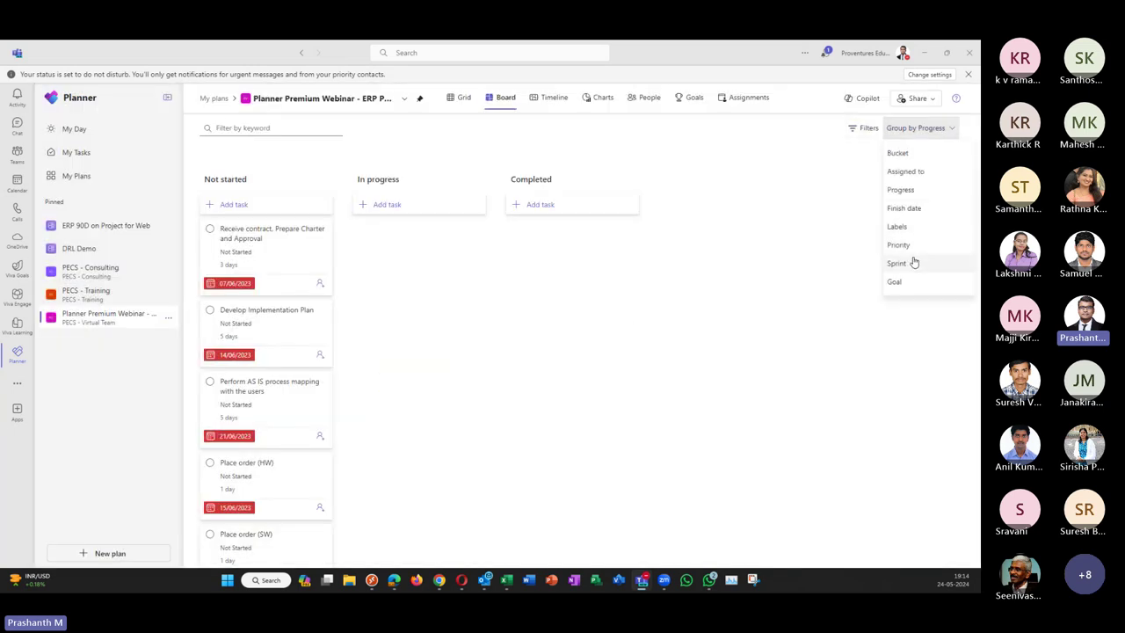
{"action": "left_click", "coordinate": [899, 154]}
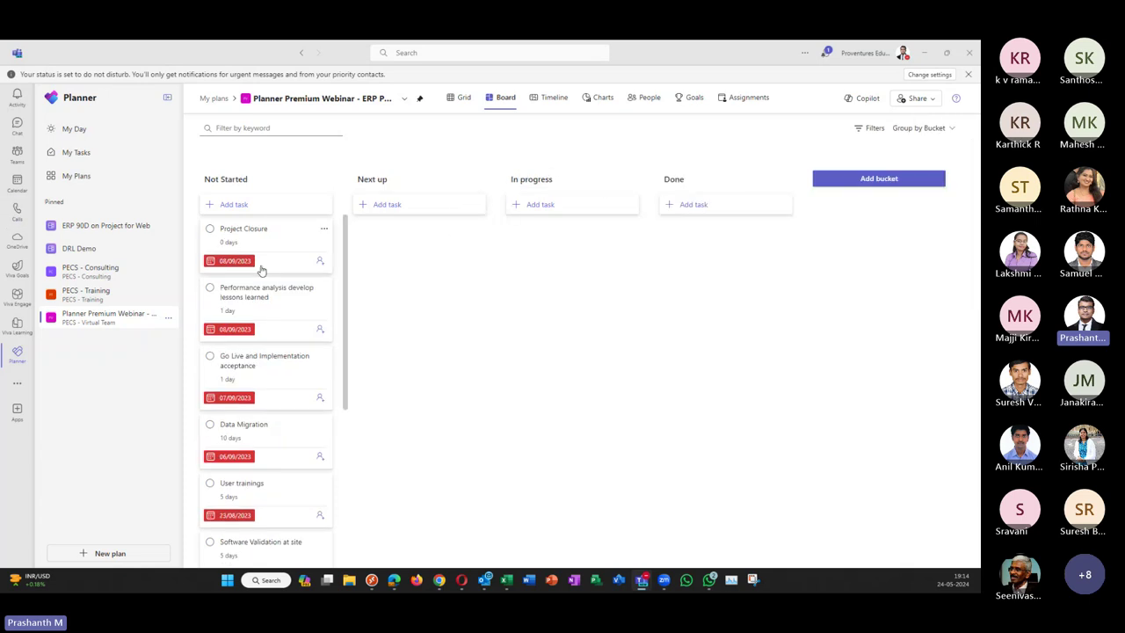
{"action": "mouse_move", "coordinate": [260, 242]}
{"action": "left_mouse_down"}
{"action": "mouse_move", "coordinate": [400, 248]}
{"action": "mouse_move", "coordinate": [405, 269]}
{"action": "mouse_move", "coordinate": [319, 243]}
{"action": "mouse_move", "coordinate": [252, 243]}
{"action": "left_mouse_up"}
{"action": "left_click_drag", "start_coordinate": [324, 283], "coordinate": [260, 242]}
{"action": "left_click_drag", "start_coordinate": [271, 317], "coordinate": [268, 281]}
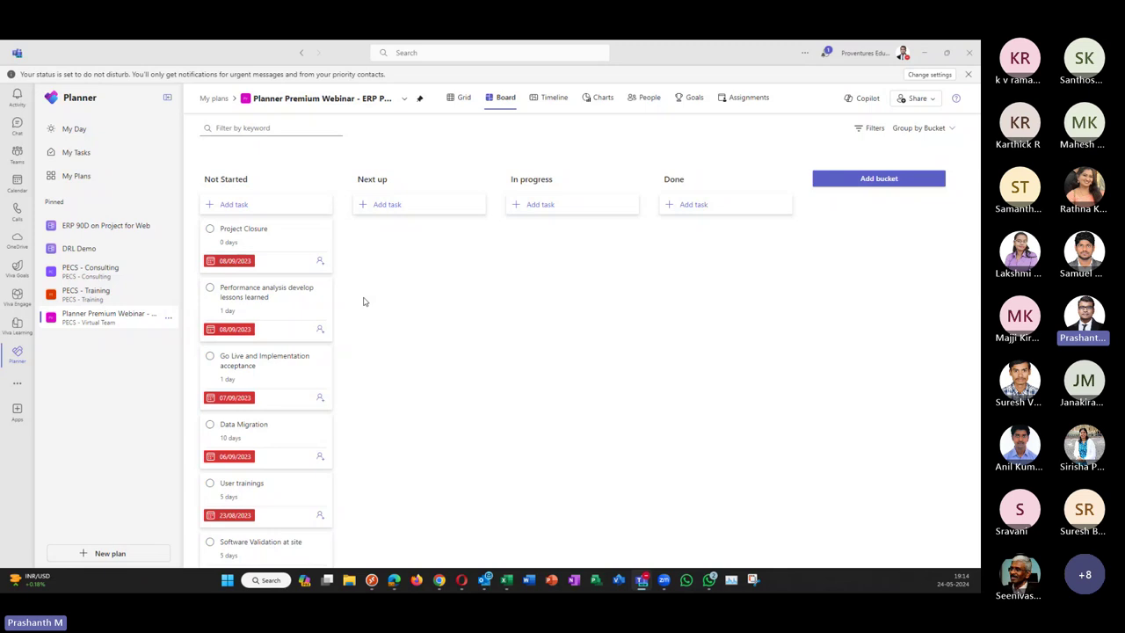
Step: Open the Board's task filters and view the Finish date, Progress and Priority filter choices
{"action": "left_click", "coordinate": [875, 127]}
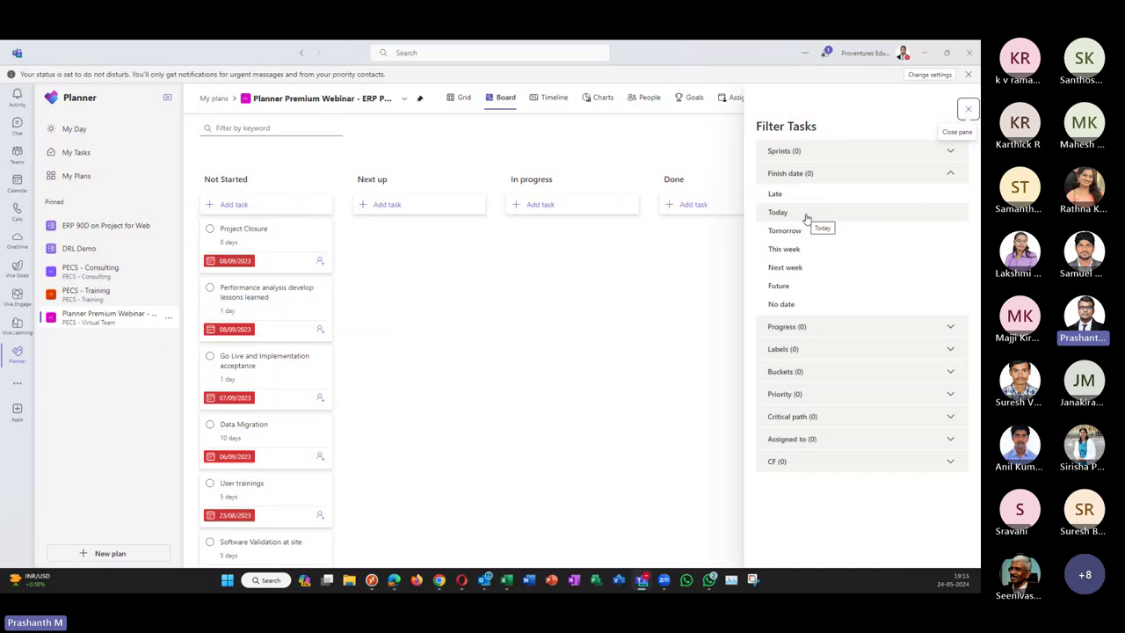
{"action": "left_click", "coordinate": [833, 326]}
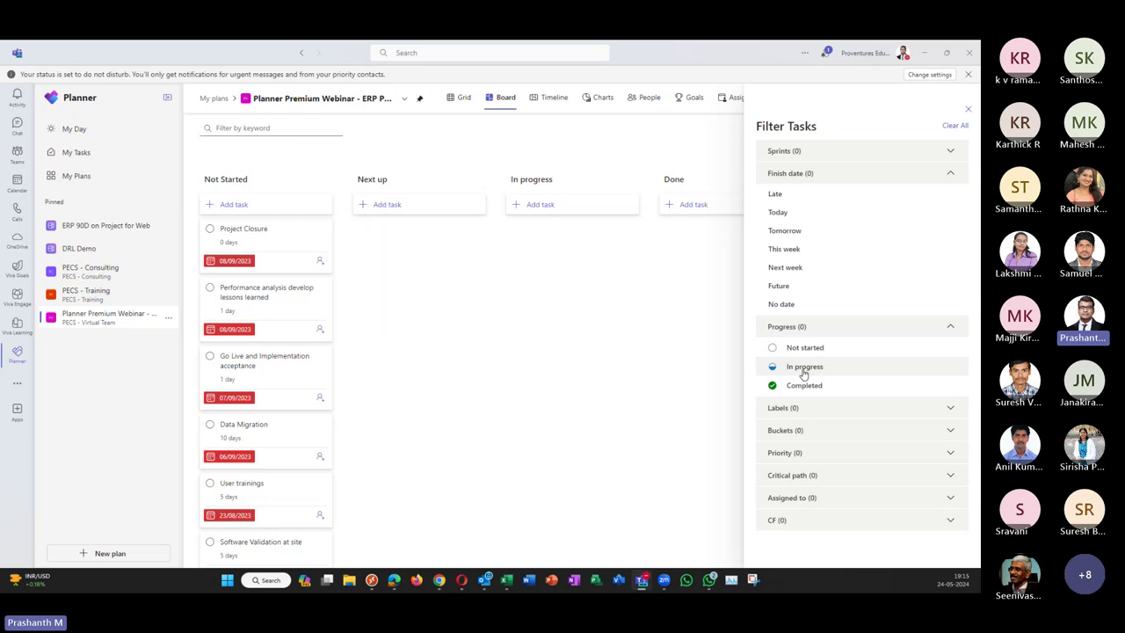
{"action": "left_click", "coordinate": [818, 453]}
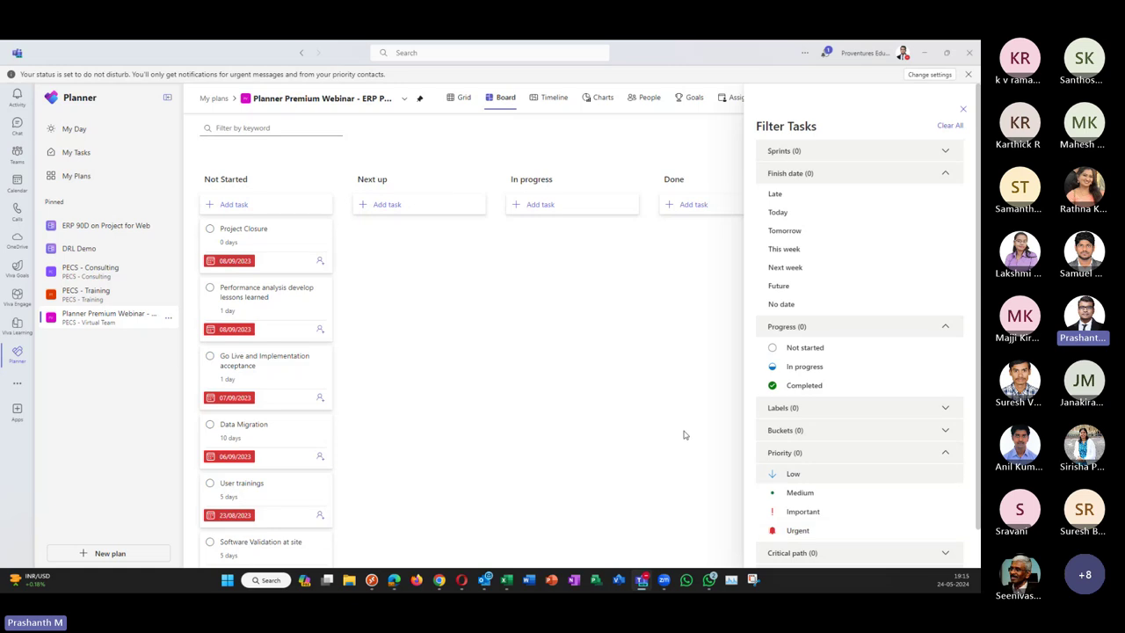
Step: Return to the Grid view, look at the priority choices in the "Receive contract, Prepare Charter and Approval" task, and close its details
{"action": "left_click", "coordinate": [460, 98]}
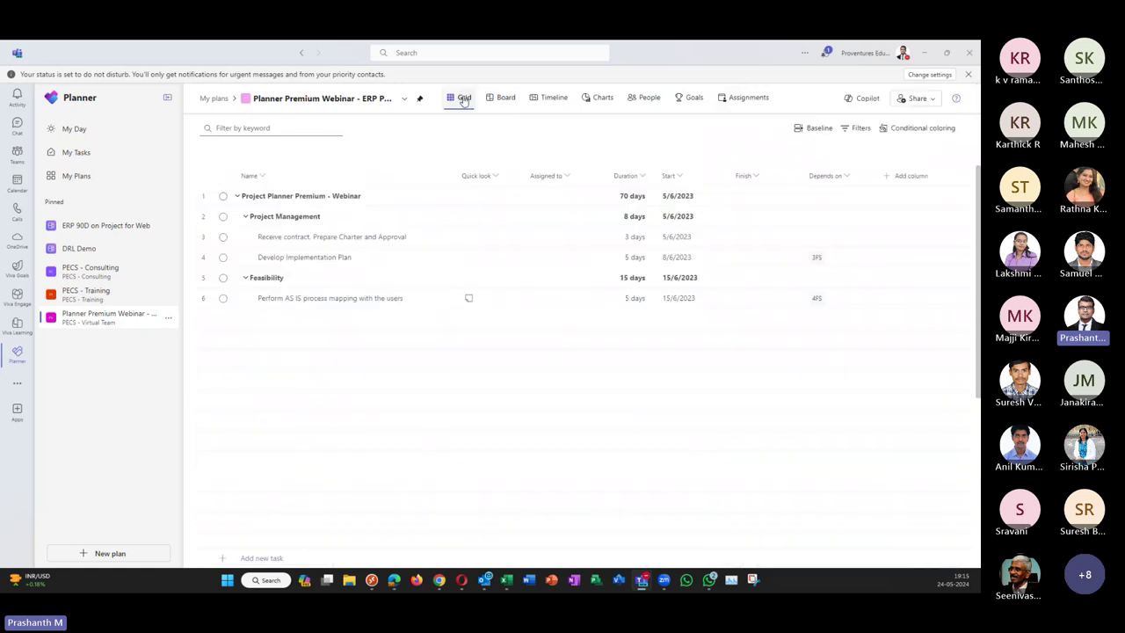
{"action": "left_click", "coordinate": [430, 238]}
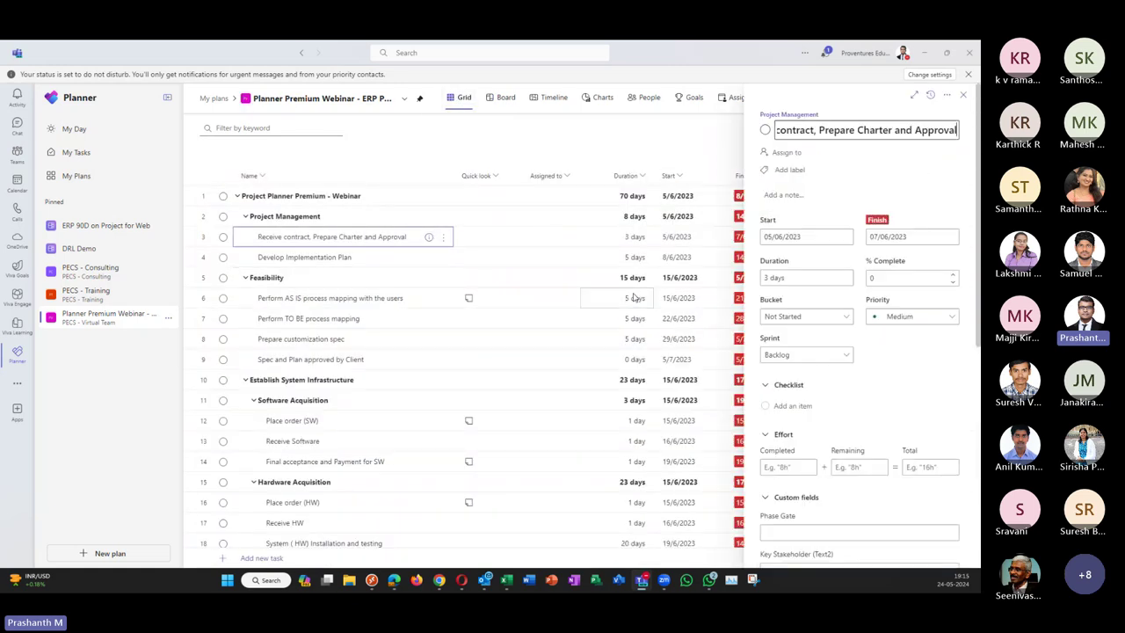
{"action": "left_click", "coordinate": [890, 322]}
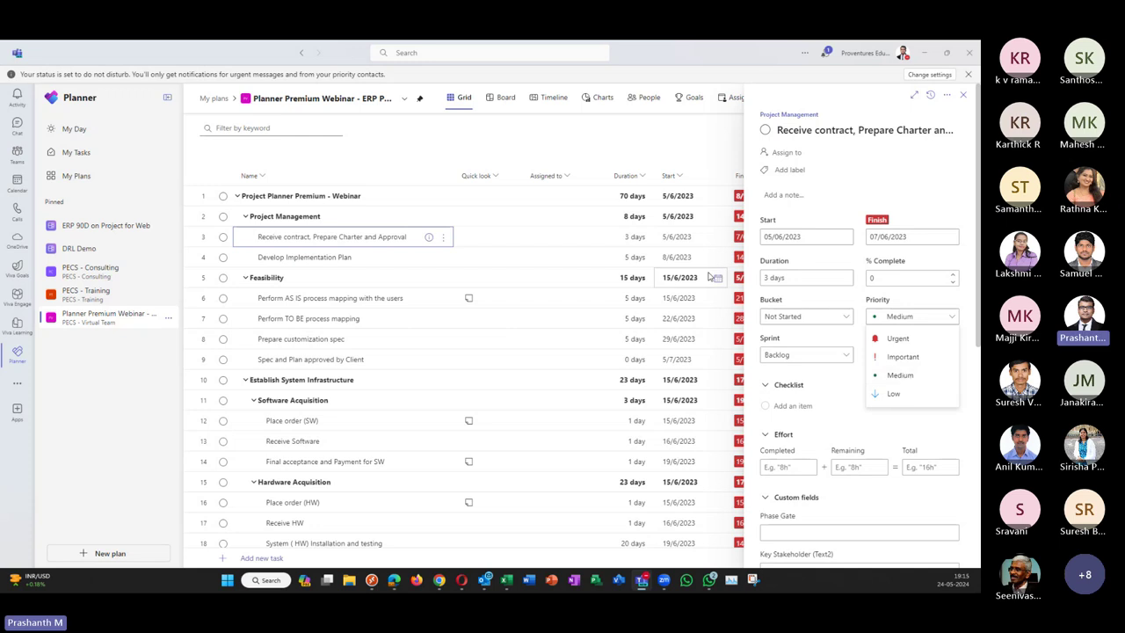
{"action": "left_click", "coordinate": [964, 94]}
{"action": "left_click", "coordinate": [963, 94]}
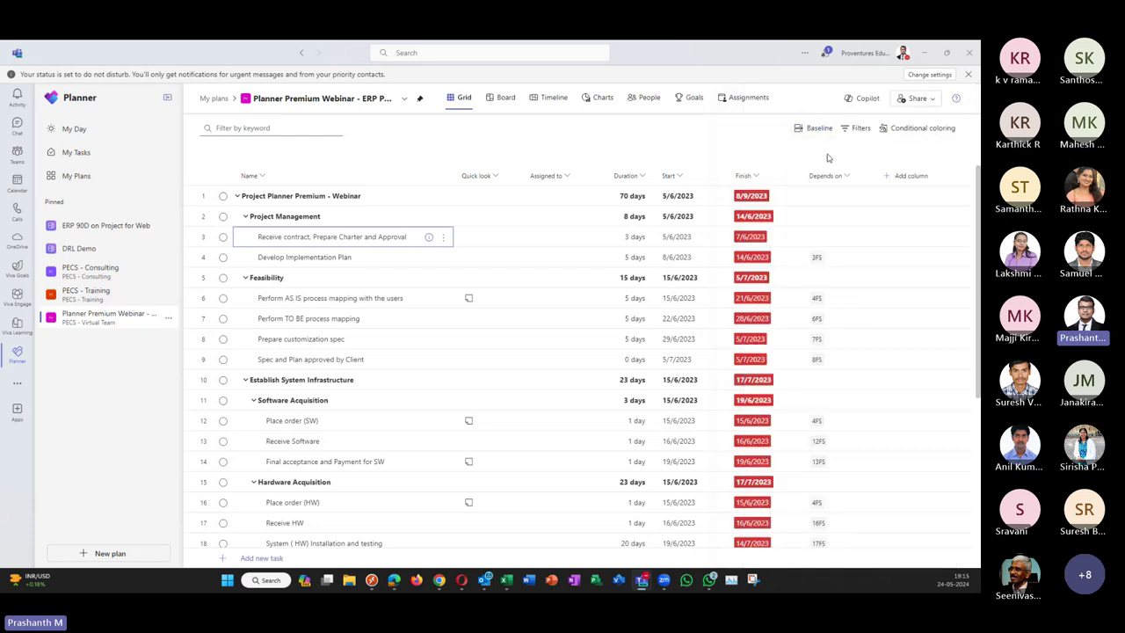
Step: Show the plan's tasks in the Timeline view on a monthly scale and widen the task name column to fit the full names
{"action": "left_click", "coordinate": [501, 98]}
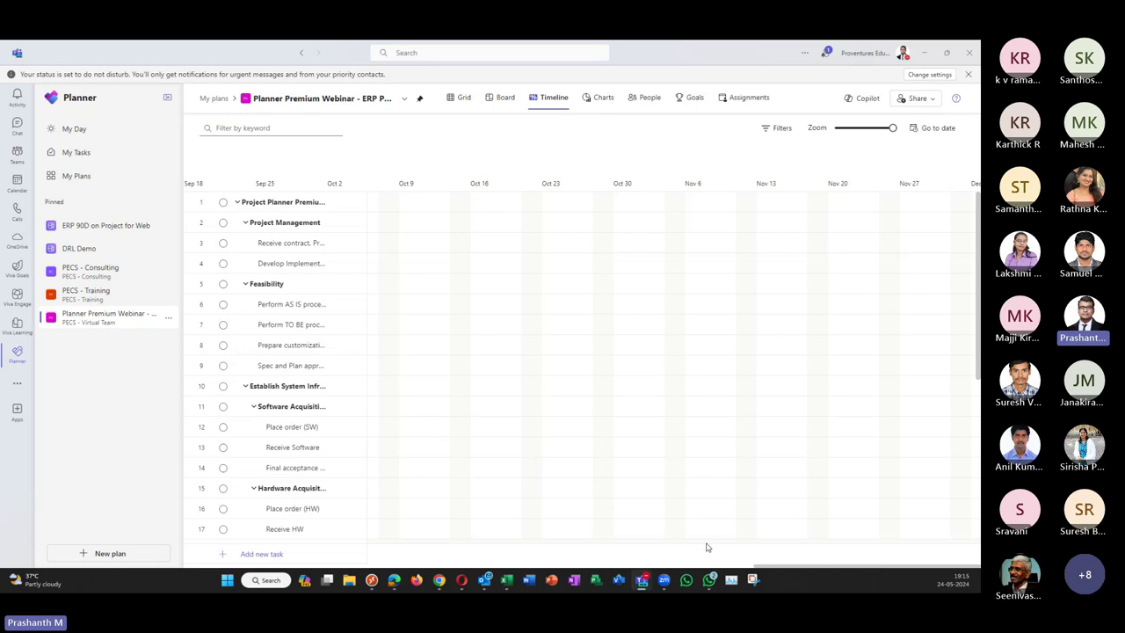
{"action": "left_click", "coordinate": [871, 128]}
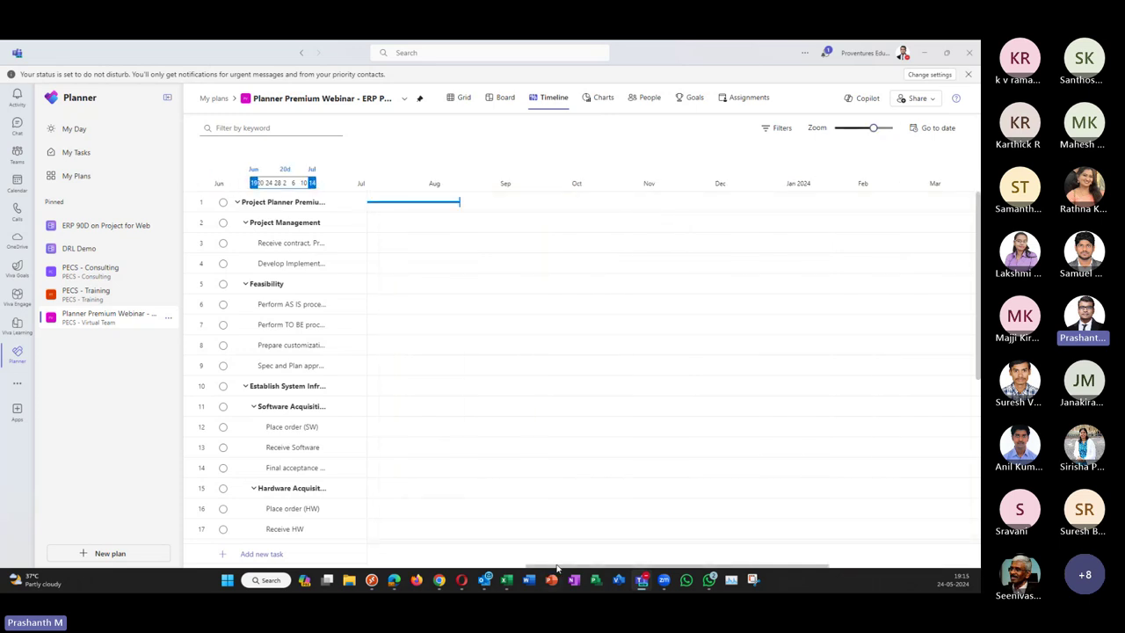
{"action": "left_click_drag", "start_coordinate": [556, 568], "coordinate": [460, 569]}
{"action": "scroll", "coordinate": [717, 287], "scroll_direction": "down", "scroll_amount": 3}
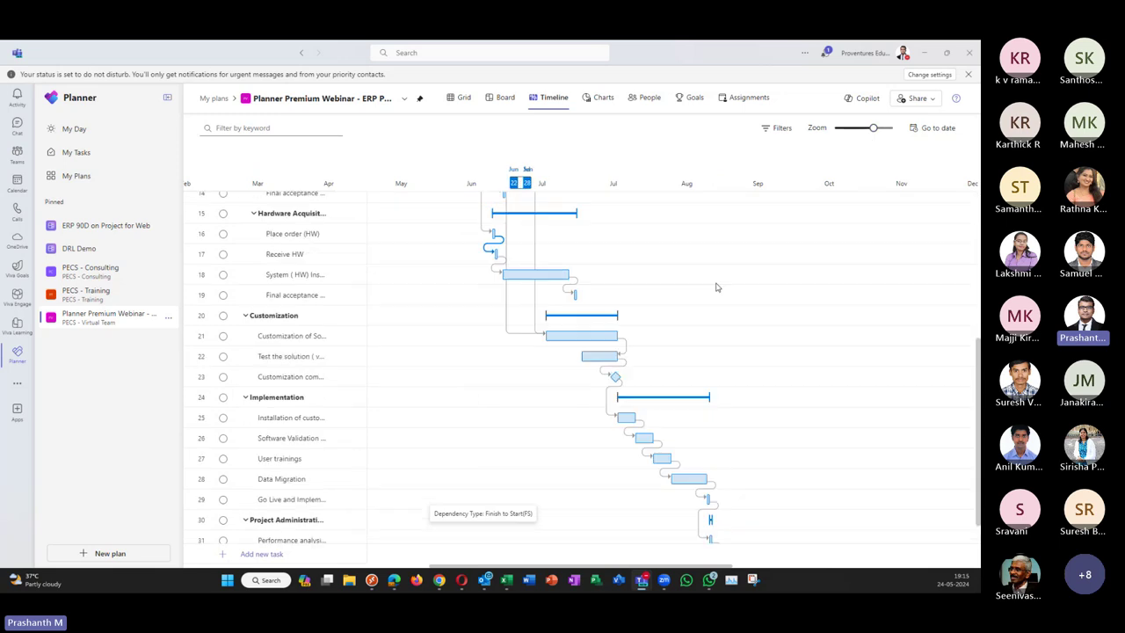
{"action": "scroll", "coordinate": [716, 287], "scroll_direction": "down", "scroll_amount": 1}
{"action": "scroll", "coordinate": [716, 288], "scroll_direction": "up", "scroll_amount": 5}
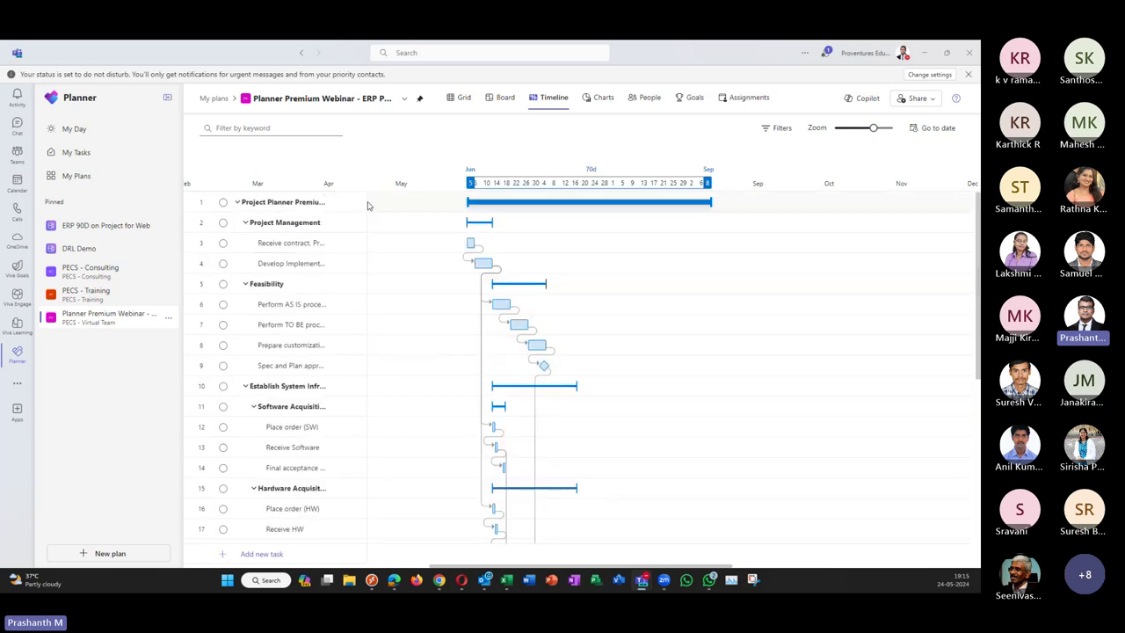
{"action": "left_click_drag", "start_coordinate": [368, 204], "coordinate": [452, 216]}
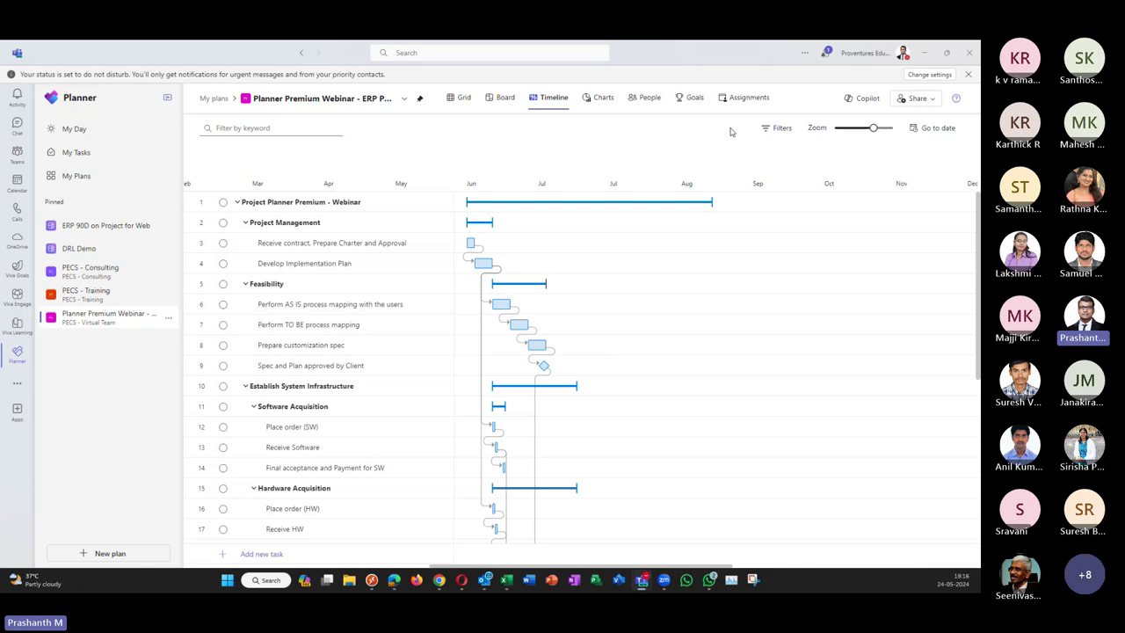
Step: Turn on Show Critical Path in the Timeline's task filters
{"action": "left_click", "coordinate": [777, 128]}
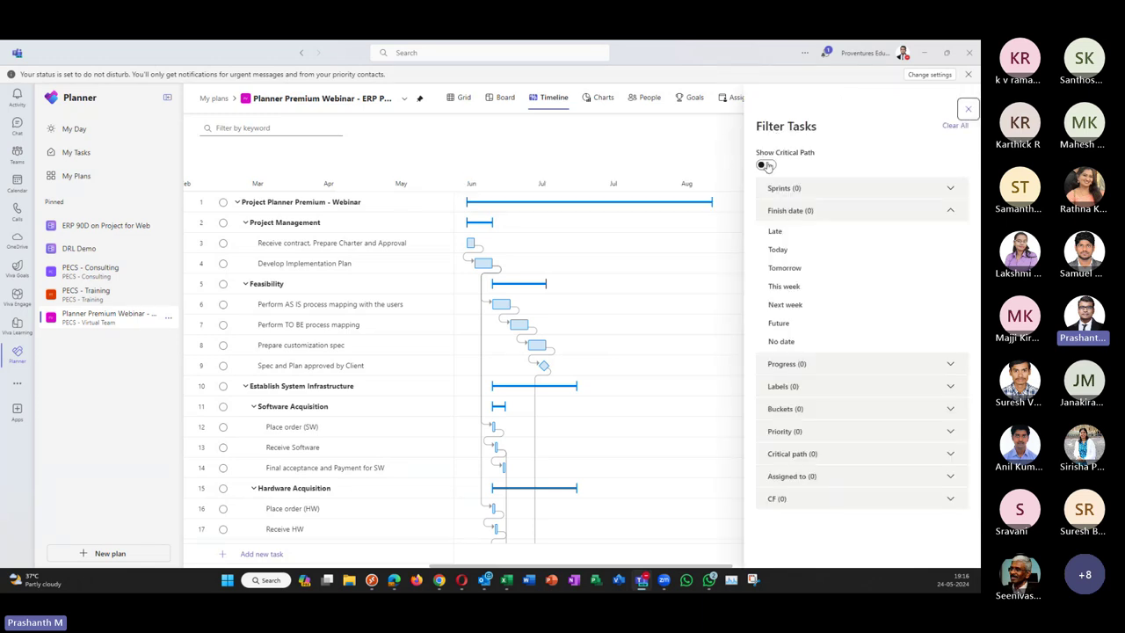
{"action": "left_click", "coordinate": [762, 166]}
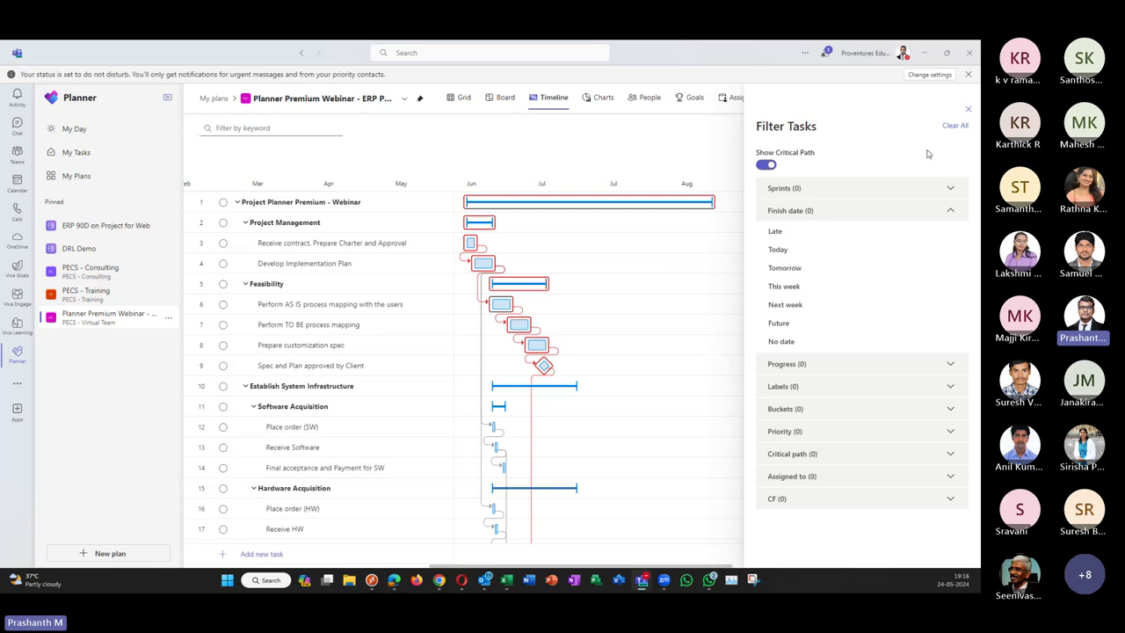
Step: Close the task filters and review the critical path through all the plan's tasks in the Timeline
{"action": "left_click", "coordinate": [968, 110]}
{"action": "scroll", "coordinate": [660, 271], "scroll_direction": "down", "scroll_amount": 5}
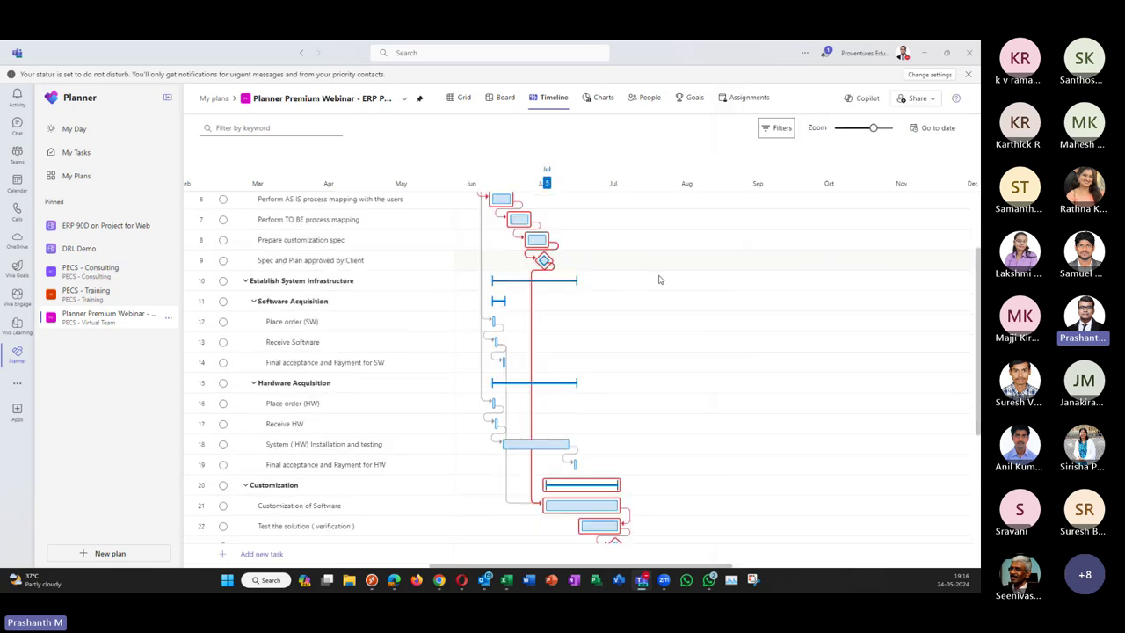
{"action": "scroll", "coordinate": [658, 326], "scroll_direction": "down", "scroll_amount": 2}
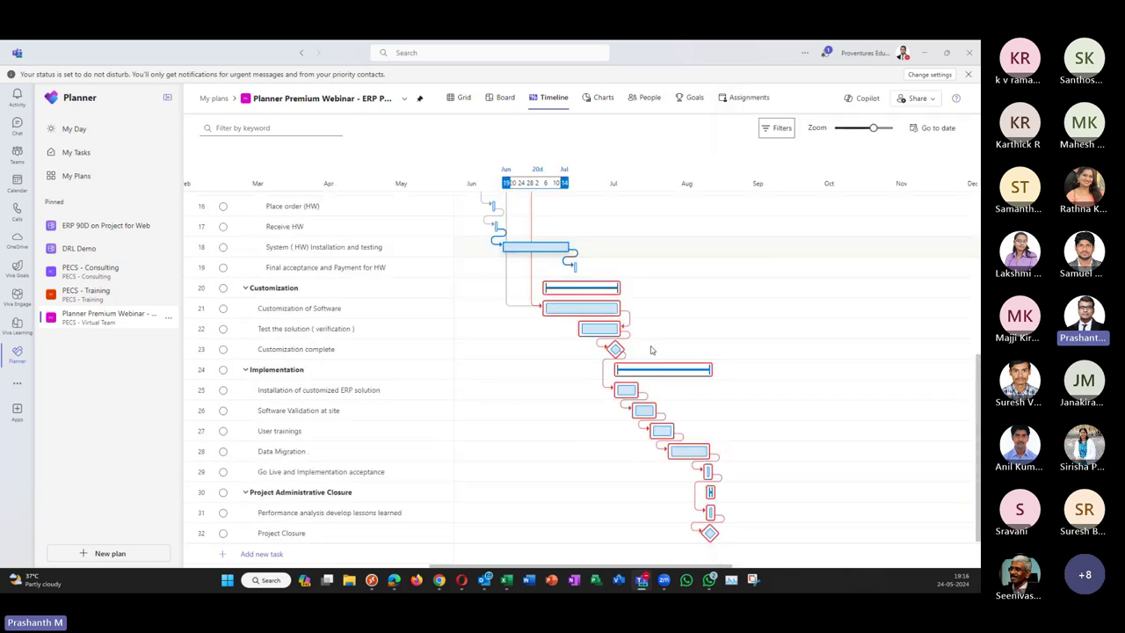
{"action": "scroll", "coordinate": [650, 348], "scroll_direction": "up", "scroll_amount": 7}
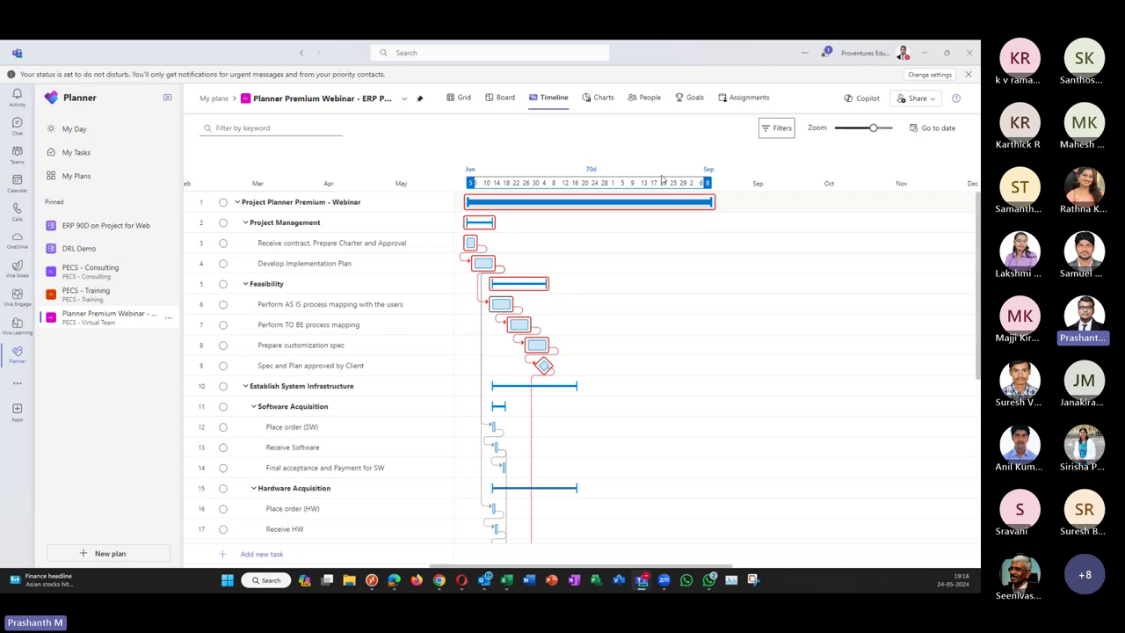
Step: Look at the plan's Charts view with its task filter choices, and at the task distribution in the People view
{"action": "left_click", "coordinate": [602, 94]}
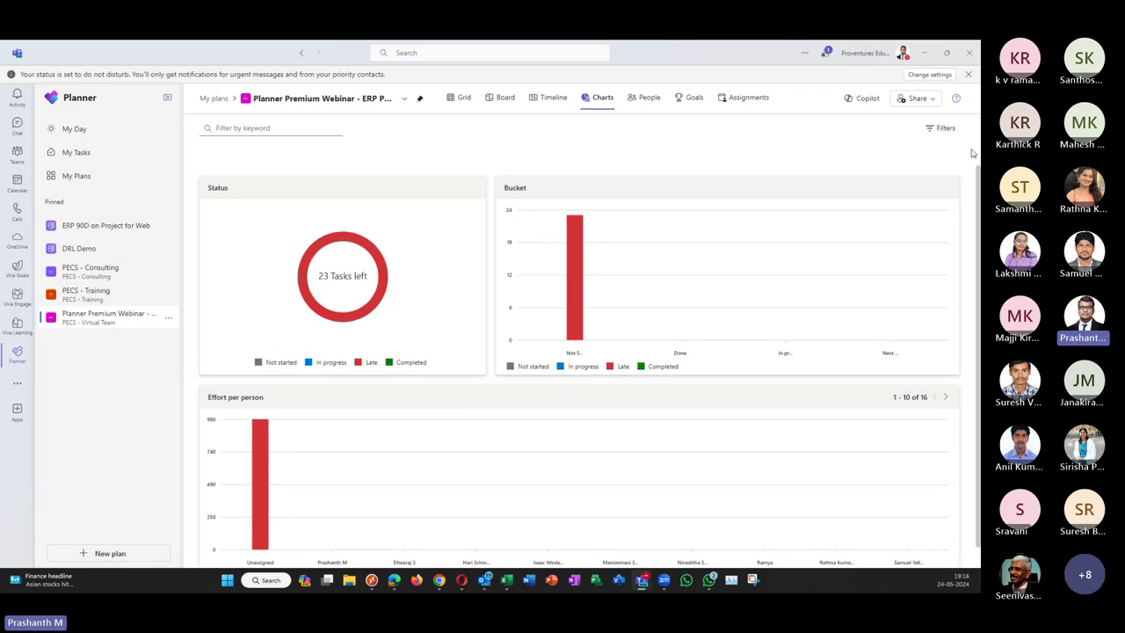
{"action": "left_click", "coordinate": [940, 127]}
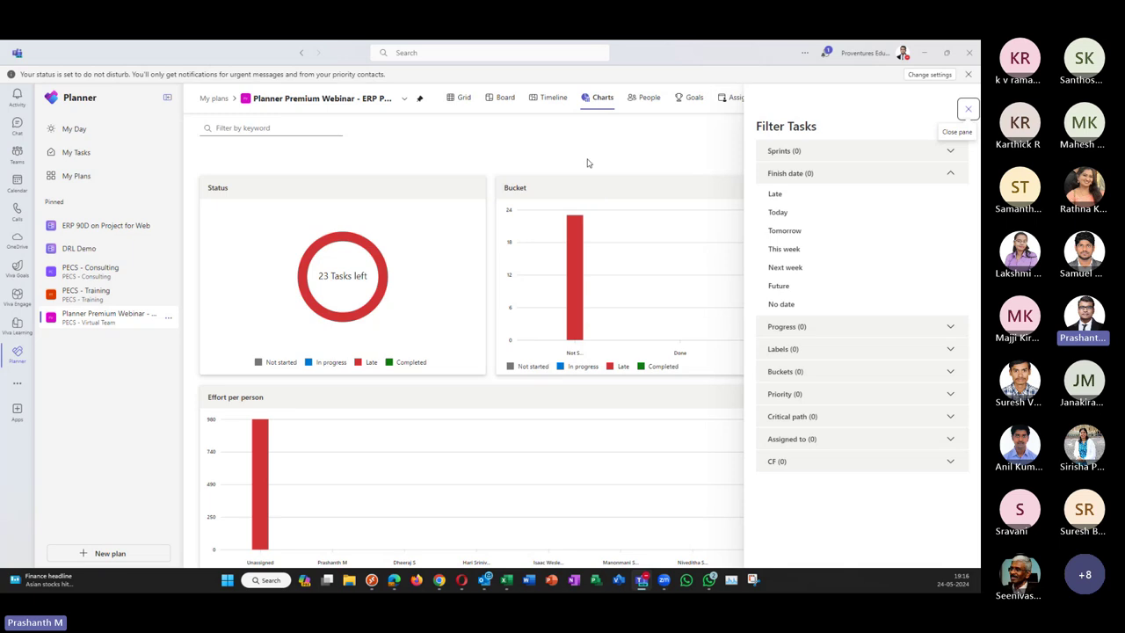
{"action": "left_click", "coordinate": [968, 110]}
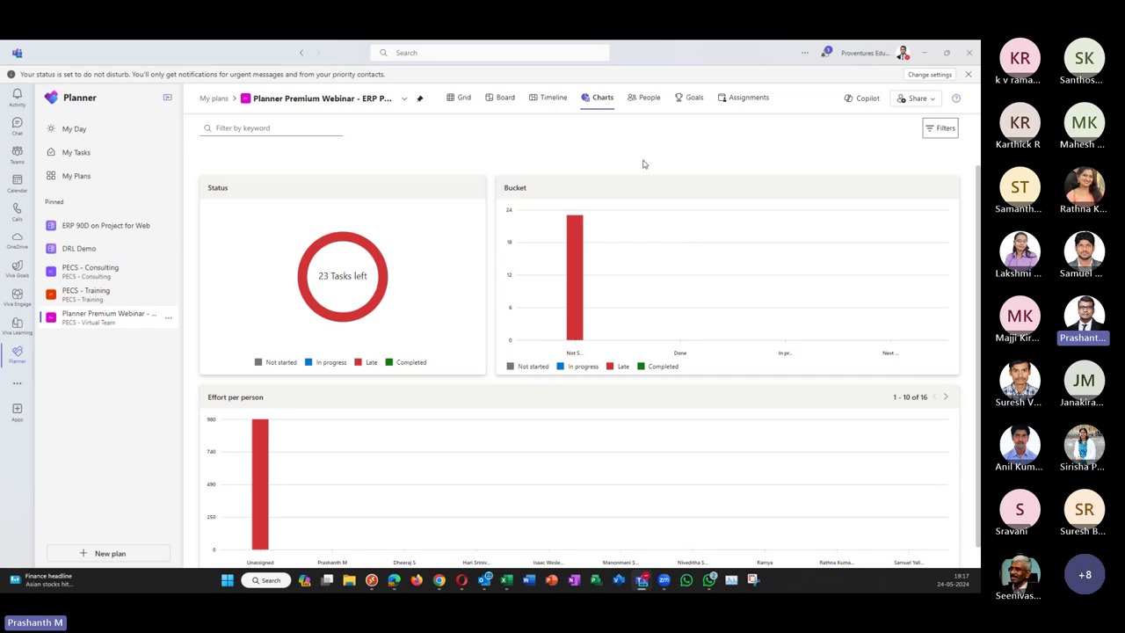
{"action": "left_click", "coordinate": [648, 100]}
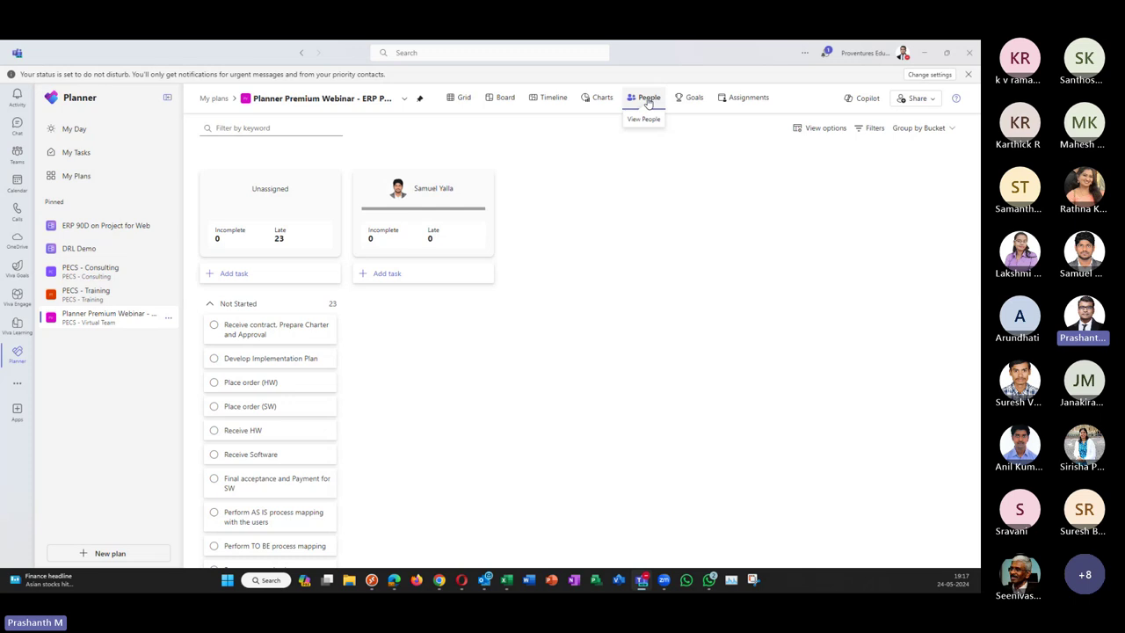
Step: In the Grid view, assign "Receive contract, Prepare Charter and Approval" and "Develop Implementation Plan" to the first listed team member
{"action": "left_click", "coordinate": [464, 98]}
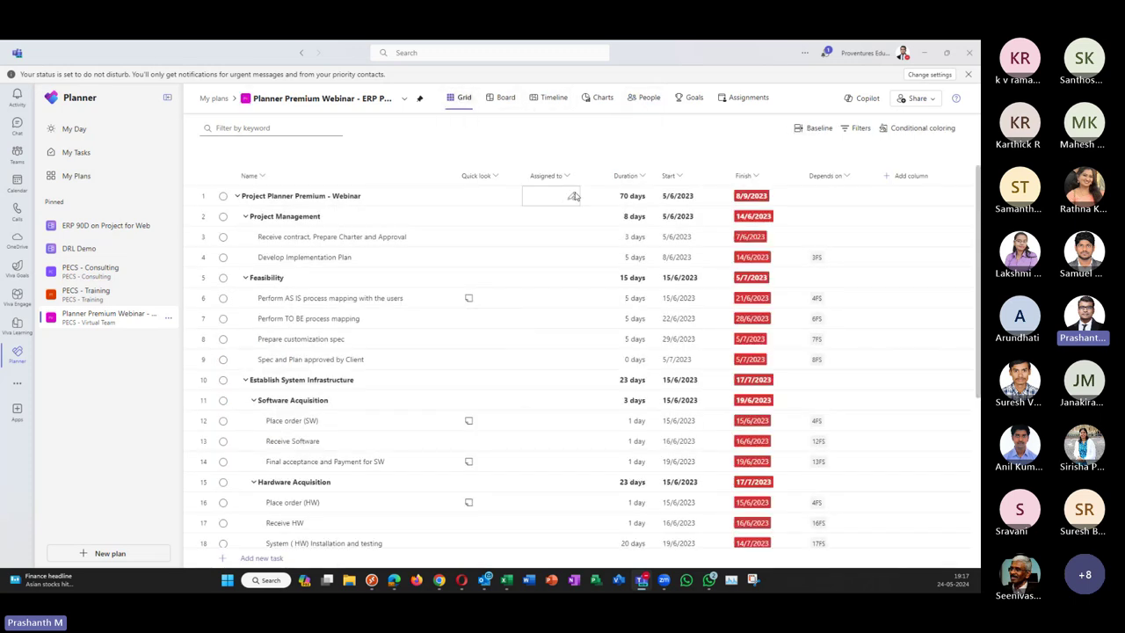
{"action": "left_click", "coordinate": [570, 238]}
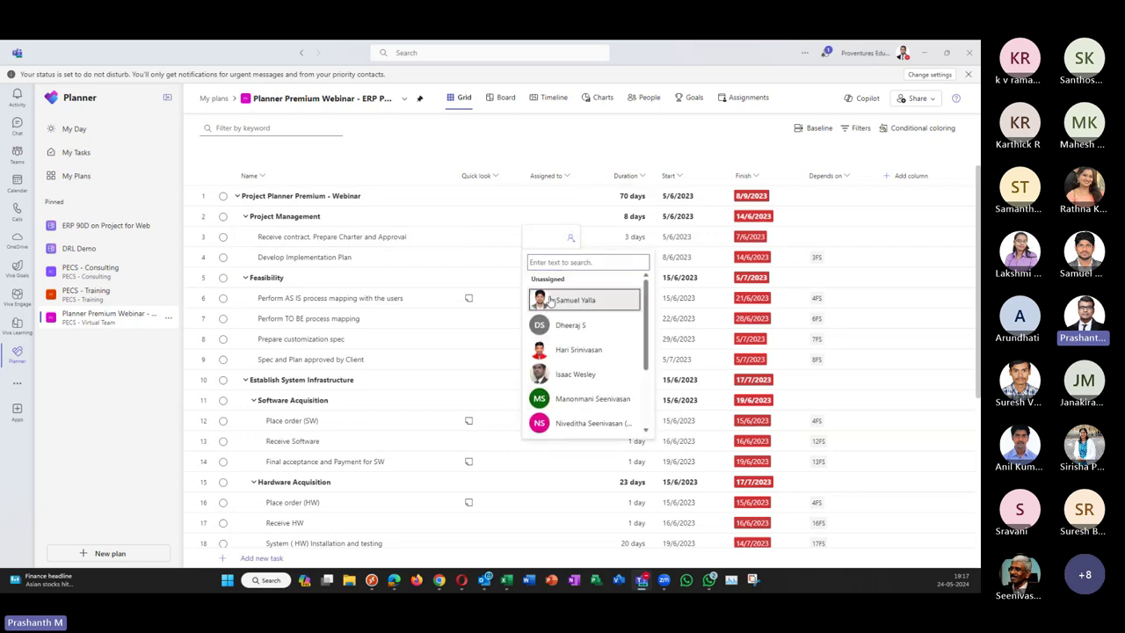
{"action": "left_click", "coordinate": [567, 299]}
{"action": "left_click", "coordinate": [571, 258]}
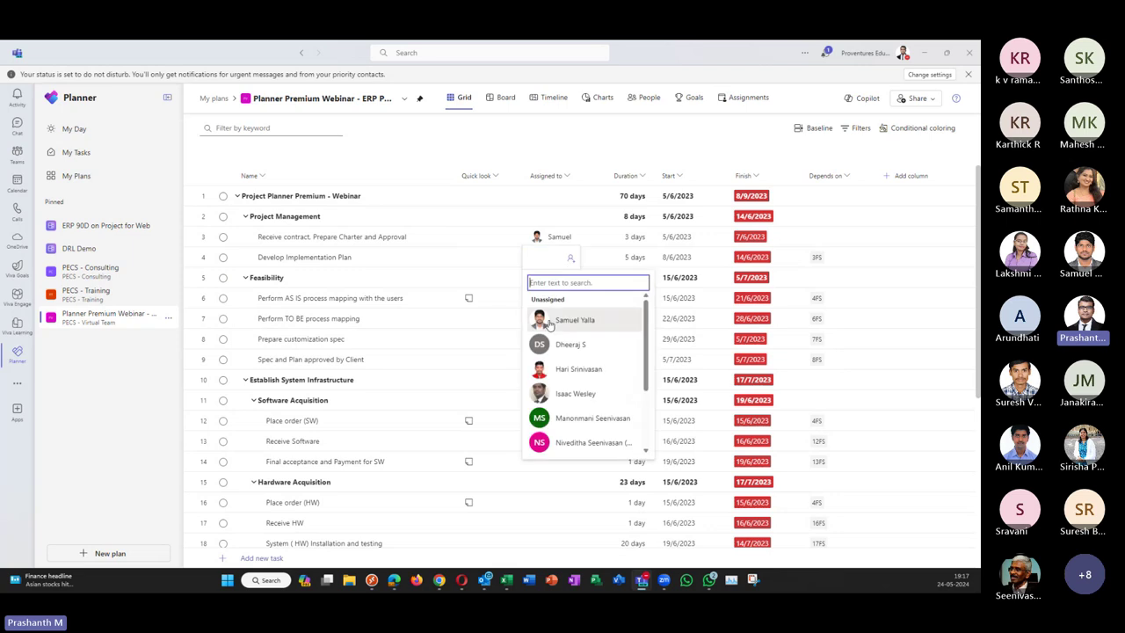
{"action": "left_click", "coordinate": [566, 319]}
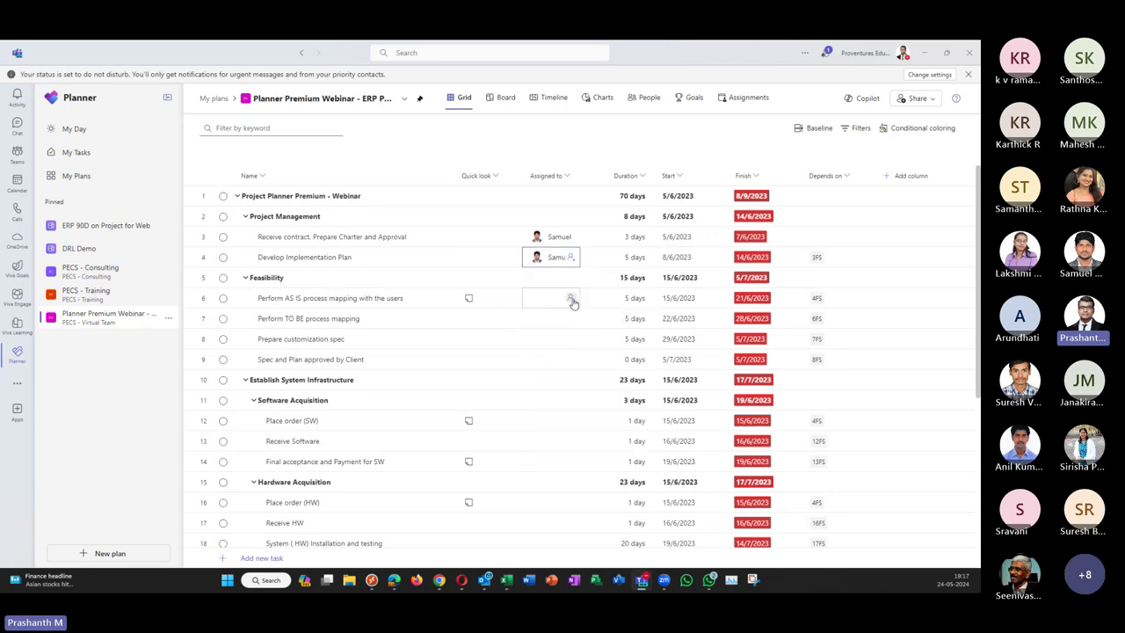
Step: Assign "Perform AS IS process mapping with the users" and "Perform TO BE process mapping" to a second team member
{"action": "left_click", "coordinate": [571, 298]}
{"action": "scroll", "coordinate": [576, 446], "scroll_direction": "down", "scroll_amount": 2}
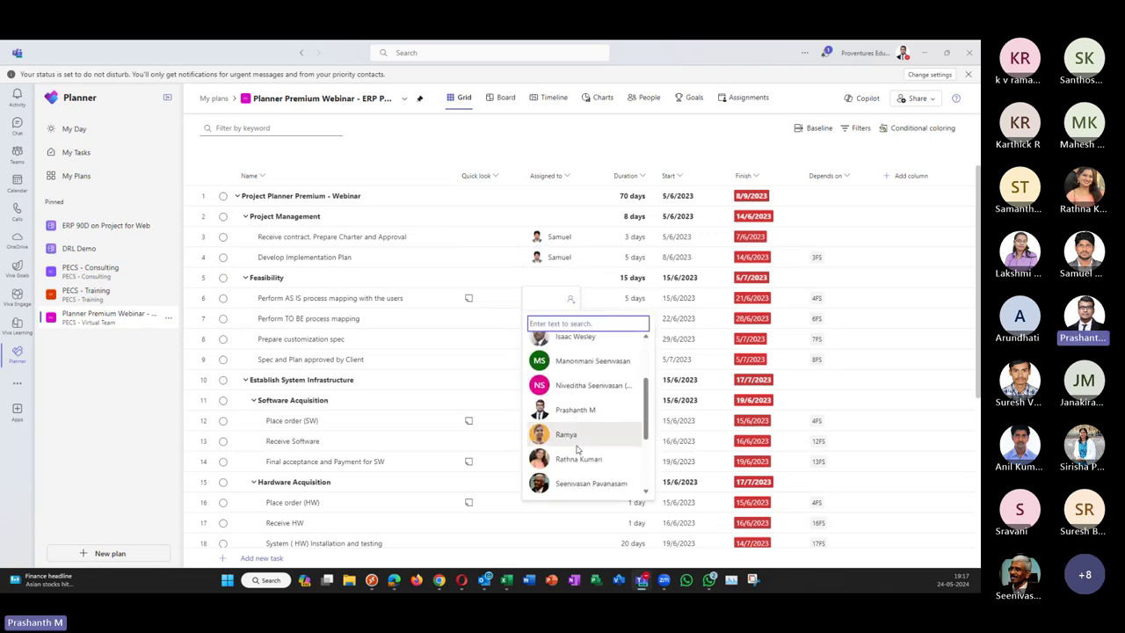
{"action": "left_click", "coordinate": [575, 458]}
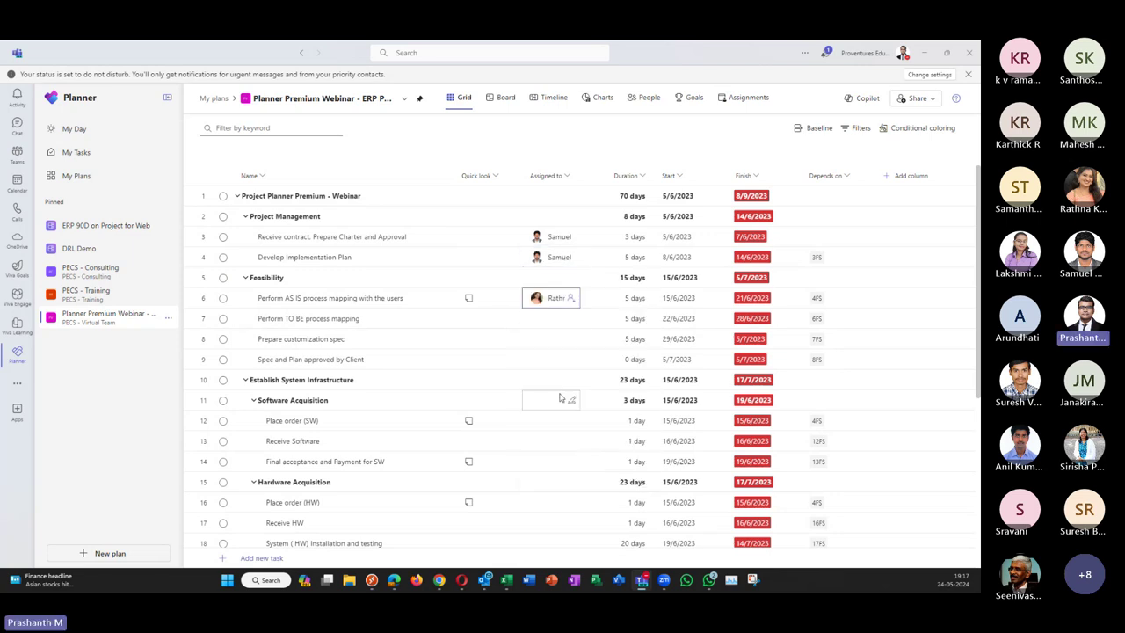
{"action": "left_click", "coordinate": [570, 319]}
{"action": "scroll", "coordinate": [571, 447], "scroll_direction": "down", "scroll_amount": 1}
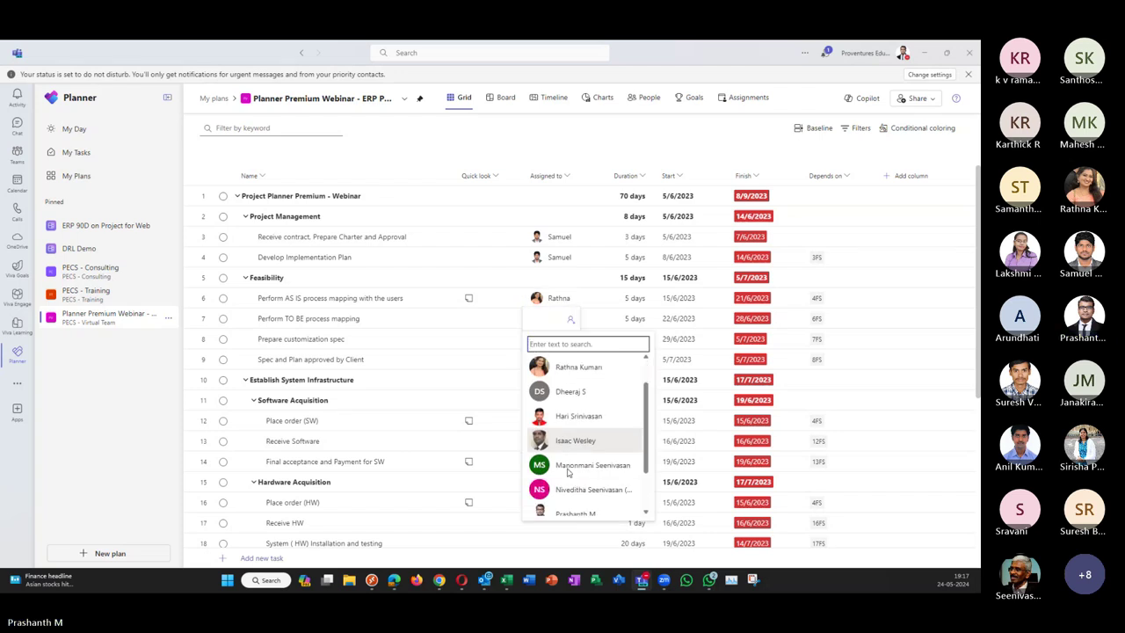
{"action": "scroll", "coordinate": [570, 440], "scroll_direction": "up", "scroll_amount": 1}
{"action": "left_click", "coordinate": [572, 405]}
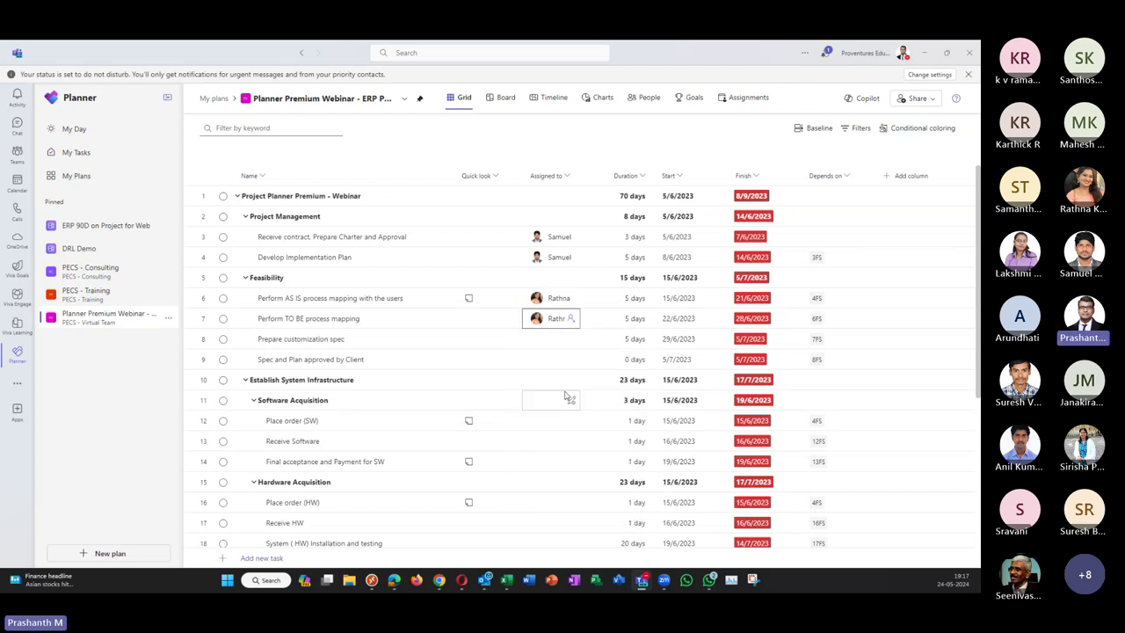
Step: Assign "Prepare customization spec" and "Spec and Plan approved by Client" to a third team member
{"action": "left_click", "coordinate": [566, 340]}
{"action": "scroll", "coordinate": [569, 449], "scroll_direction": "down", "scroll_amount": 3}
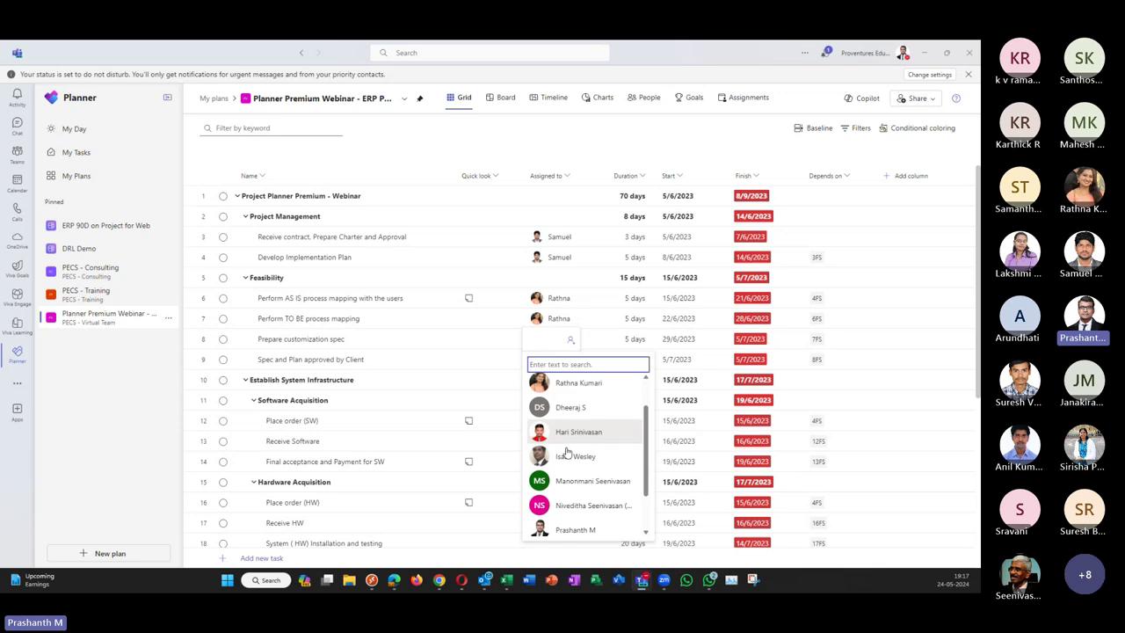
{"action": "left_click", "coordinate": [582, 524]}
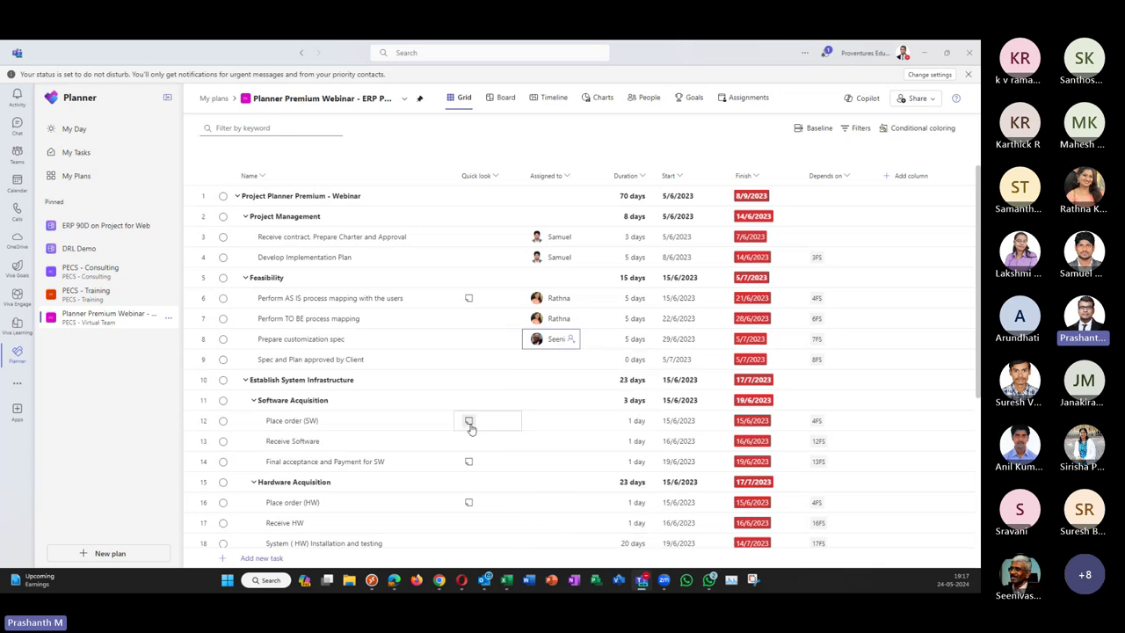
{"action": "left_click", "coordinate": [571, 359]}
{"action": "scroll", "coordinate": [573, 475], "scroll_direction": "down", "scroll_amount": 3}
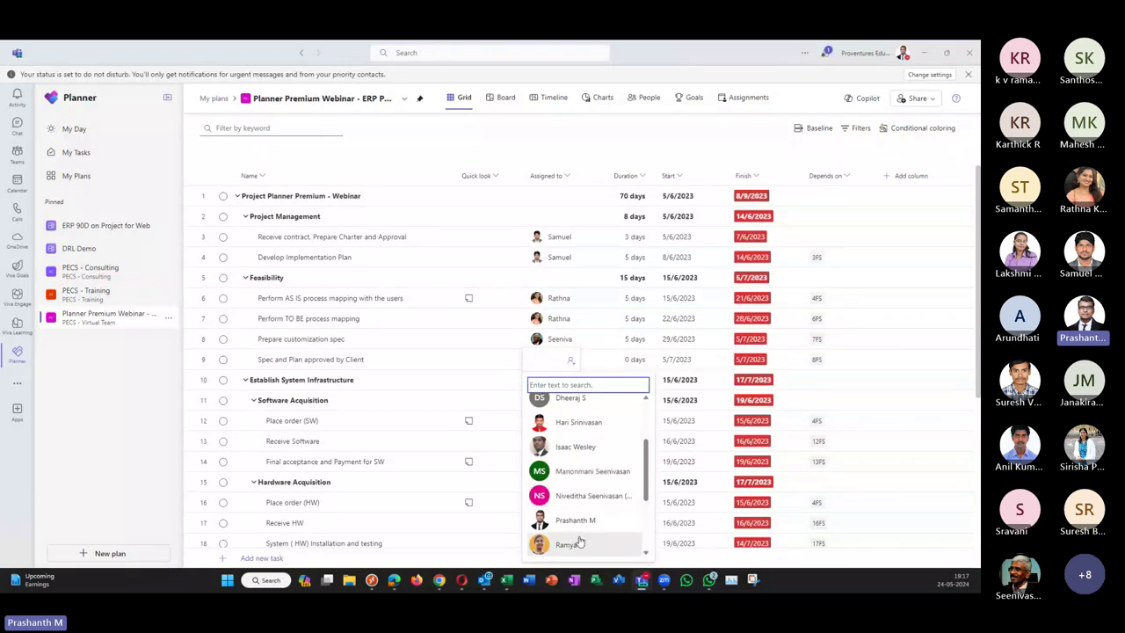
{"action": "scroll", "coordinate": [578, 508], "scroll_direction": "up", "scroll_amount": 3}
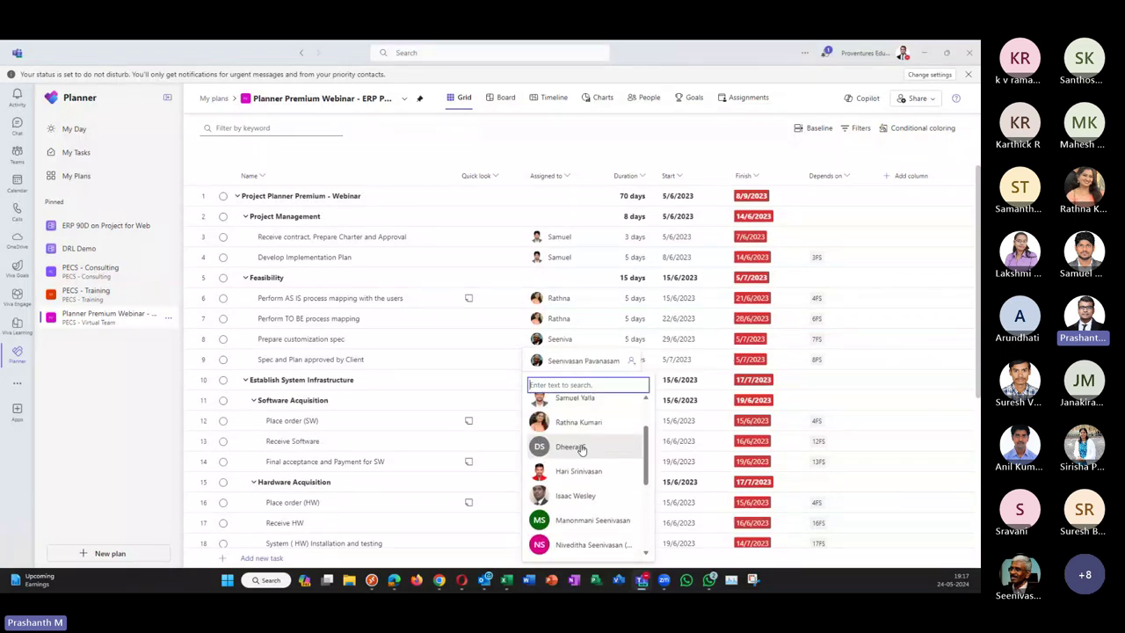
{"action": "left_click", "coordinate": [578, 446]}
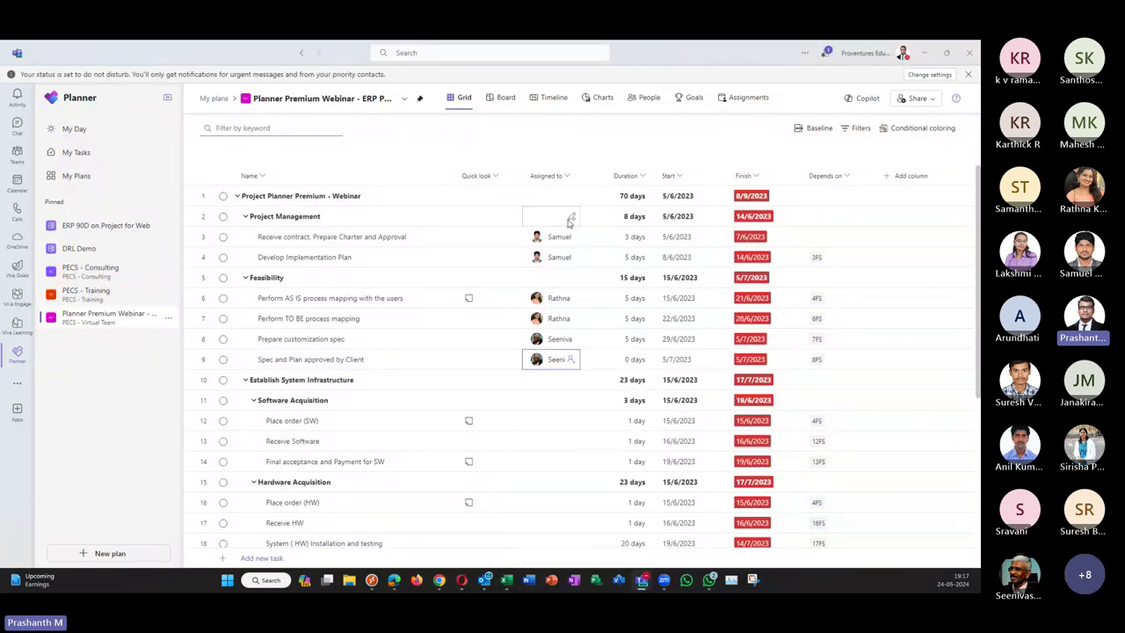
Step: Review the task distribution in the People view and, back in the Grid, check the group's member list in the sharing options
{"action": "left_click", "coordinate": [643, 97]}
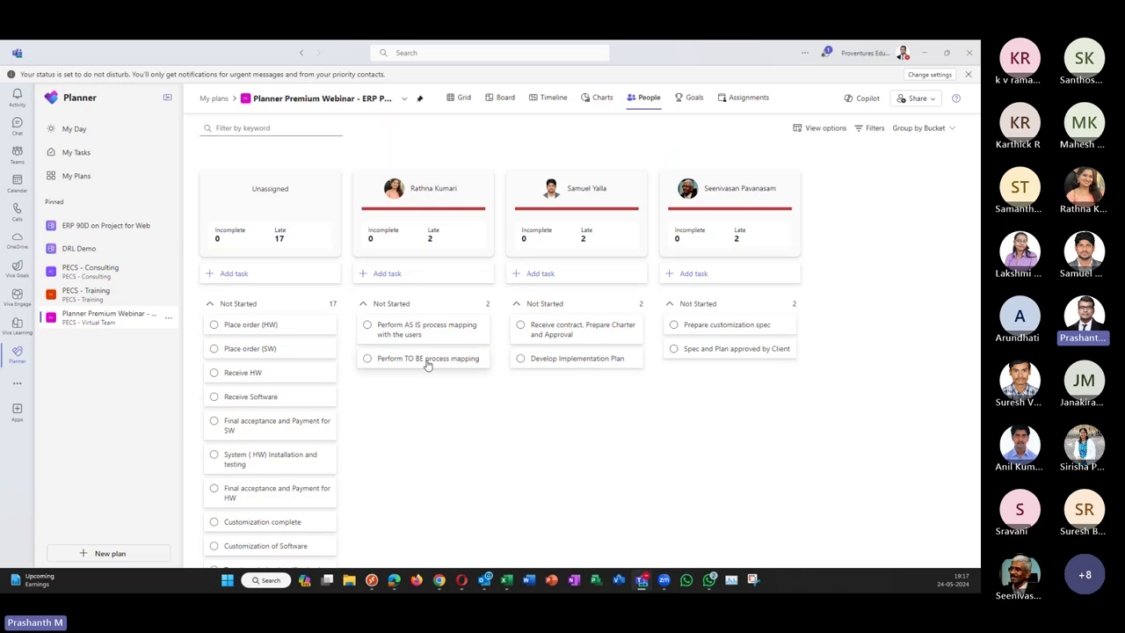
{"action": "left_click", "coordinate": [459, 97]}
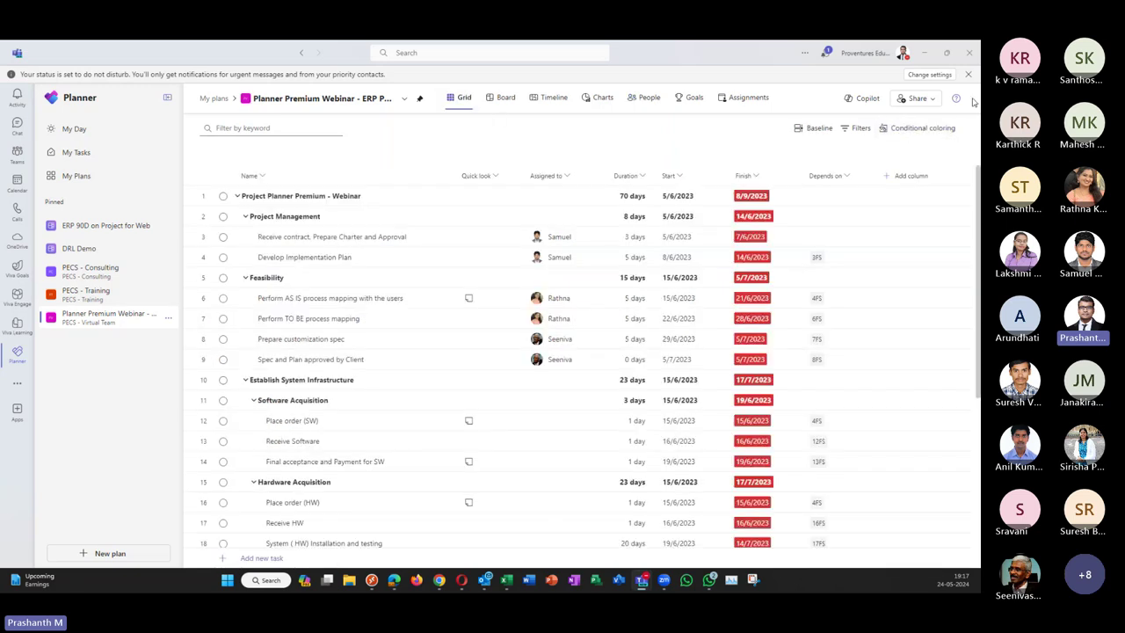
{"action": "left_click", "coordinate": [932, 100]}
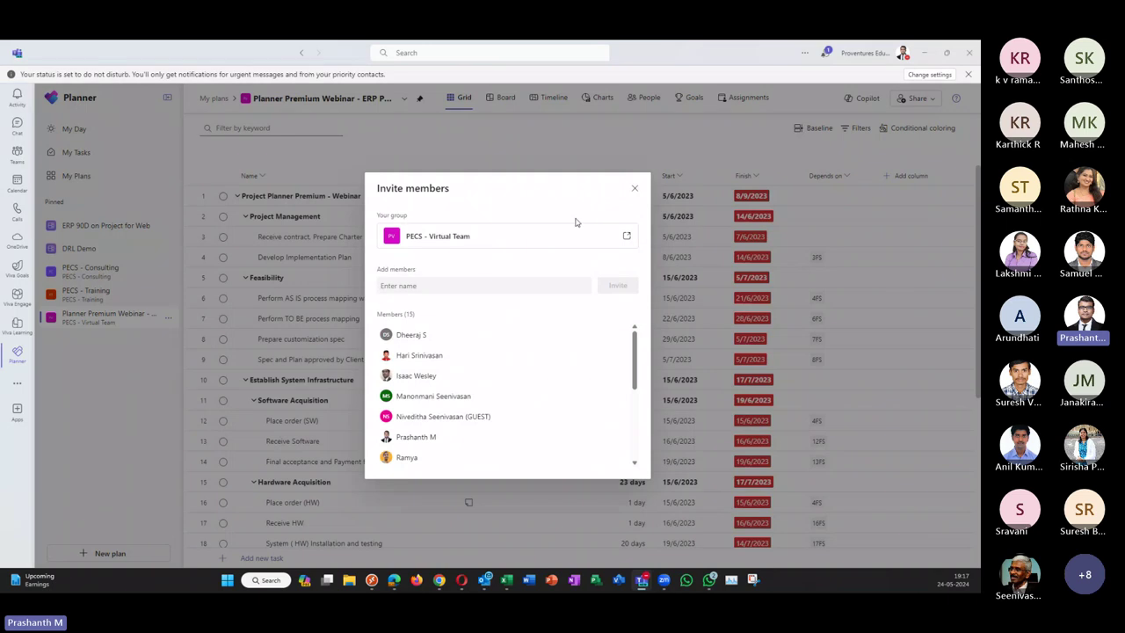
{"action": "left_click", "coordinate": [635, 188]}
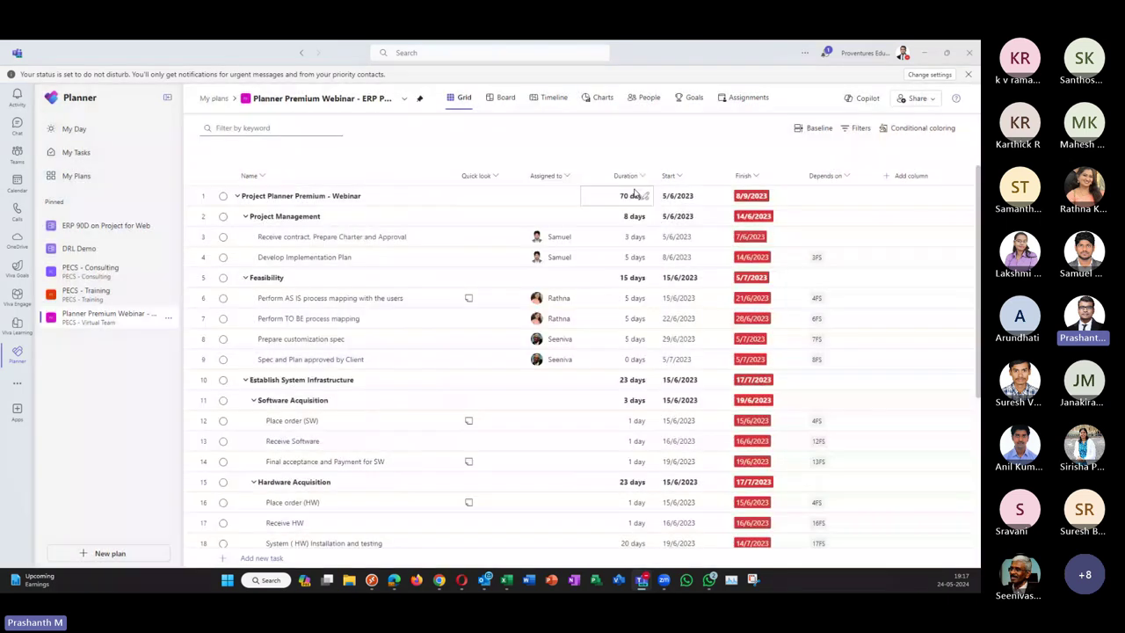
Step: In the People view, assign "Place order (SW)", "Customization of Software" and "Test the solution ( verification )" to the second, first and third team members respectively
{"action": "left_click", "coordinate": [640, 102]}
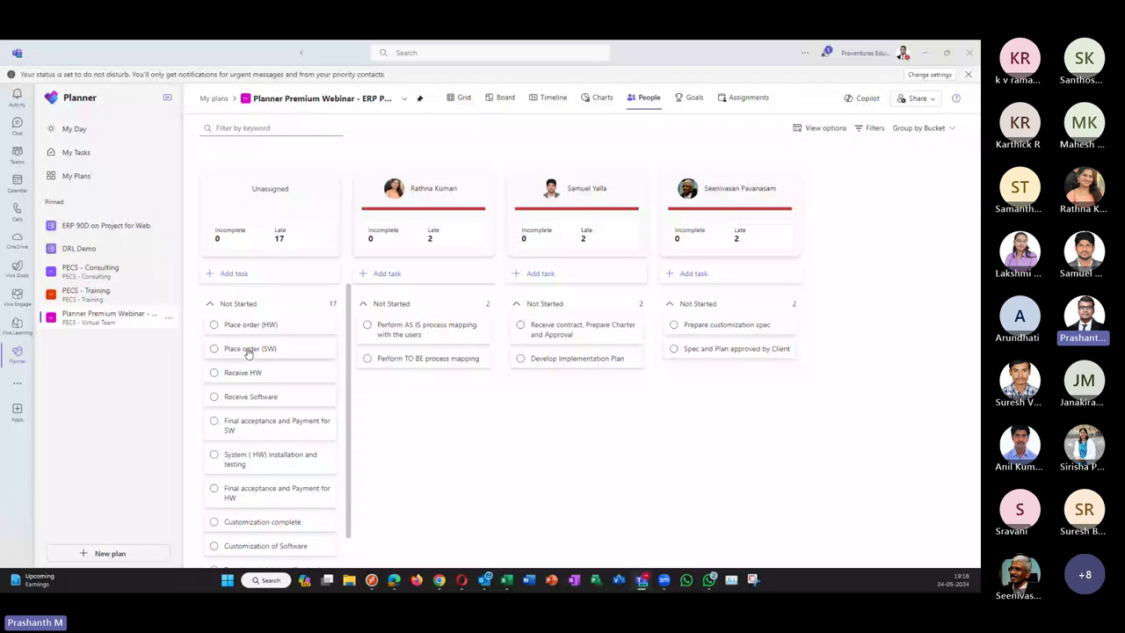
{"action": "left_click_drag", "start_coordinate": [248, 351], "coordinate": [539, 393]}
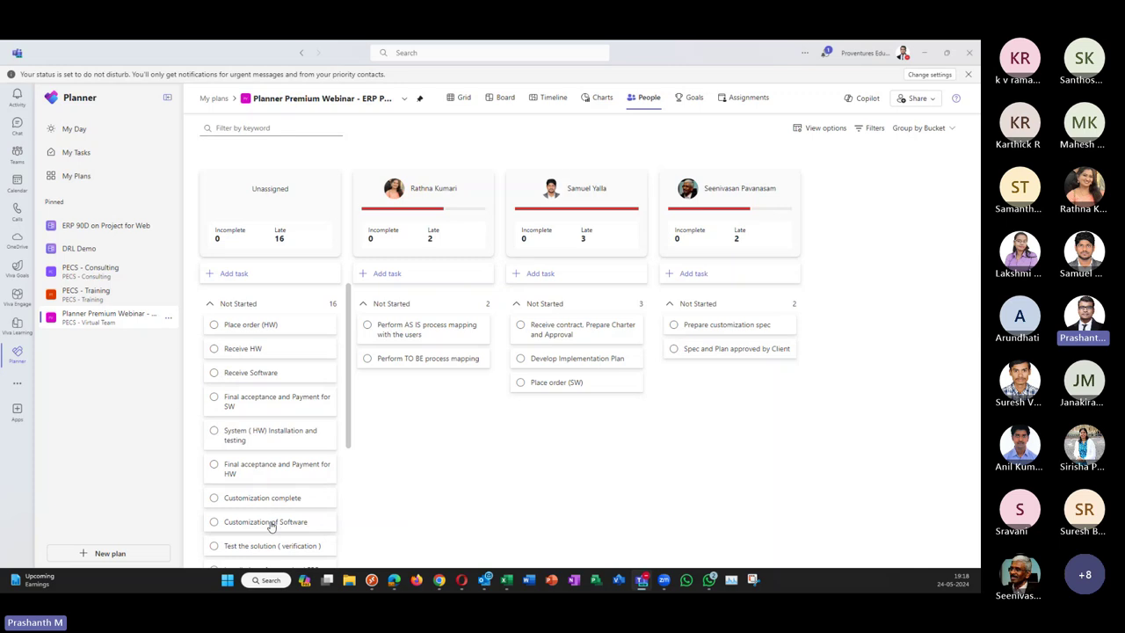
{"action": "left_click_drag", "start_coordinate": [271, 522], "coordinate": [426, 384]}
{"action": "left_click_drag", "start_coordinate": [254, 522], "coordinate": [692, 390]}
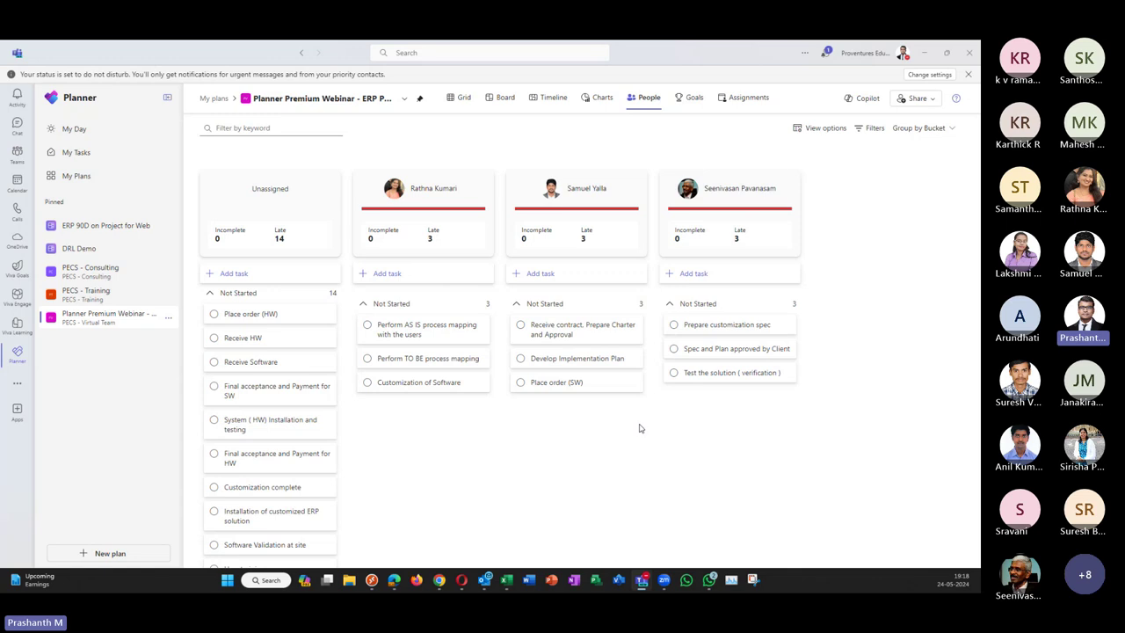
Step: Open the Assignments view and step through the daily effort per resource up to the week 19/6/2023 - 25/6/2023
{"action": "left_click", "coordinate": [729, 97]}
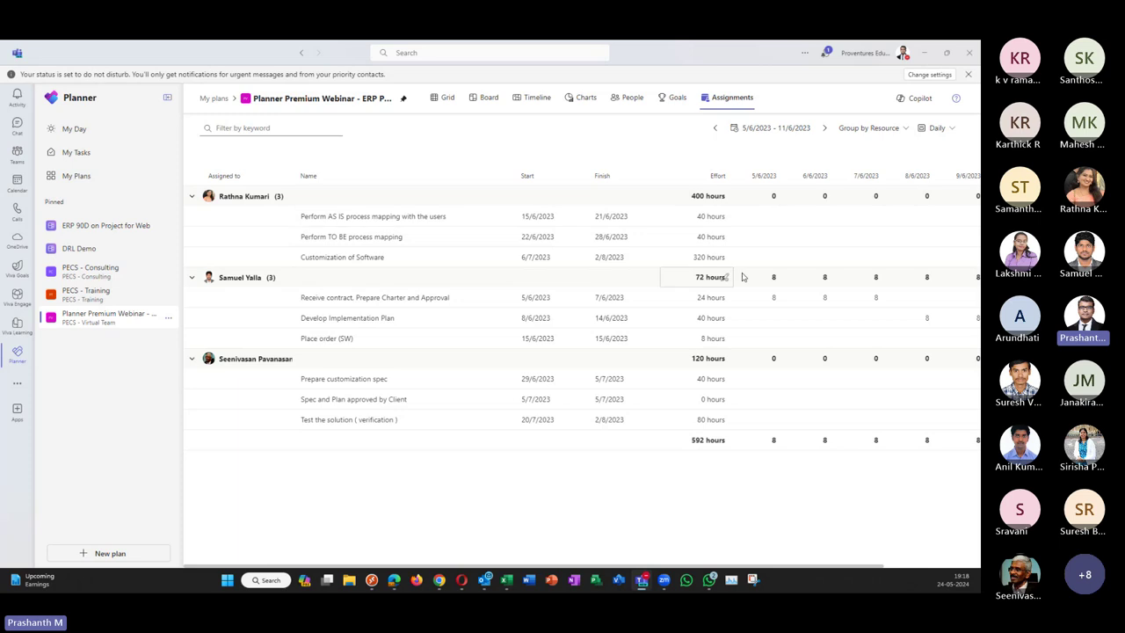
{"action": "scroll", "coordinate": [810, 574], "scroll_direction": "right", "scroll_amount": 3}
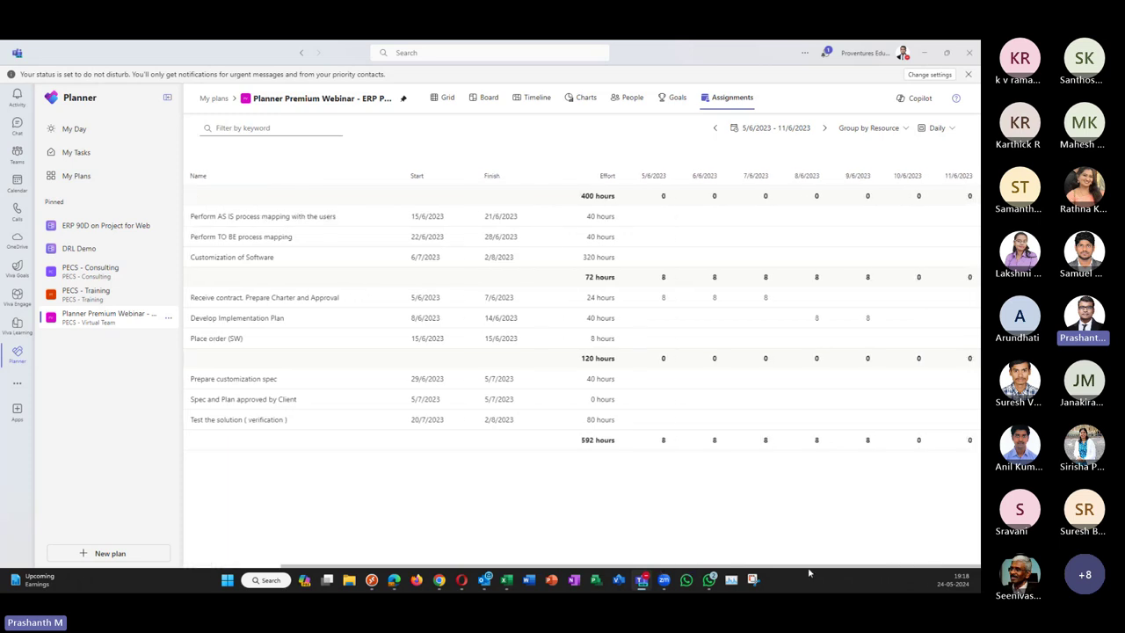
{"action": "left_click", "coordinate": [826, 128]}
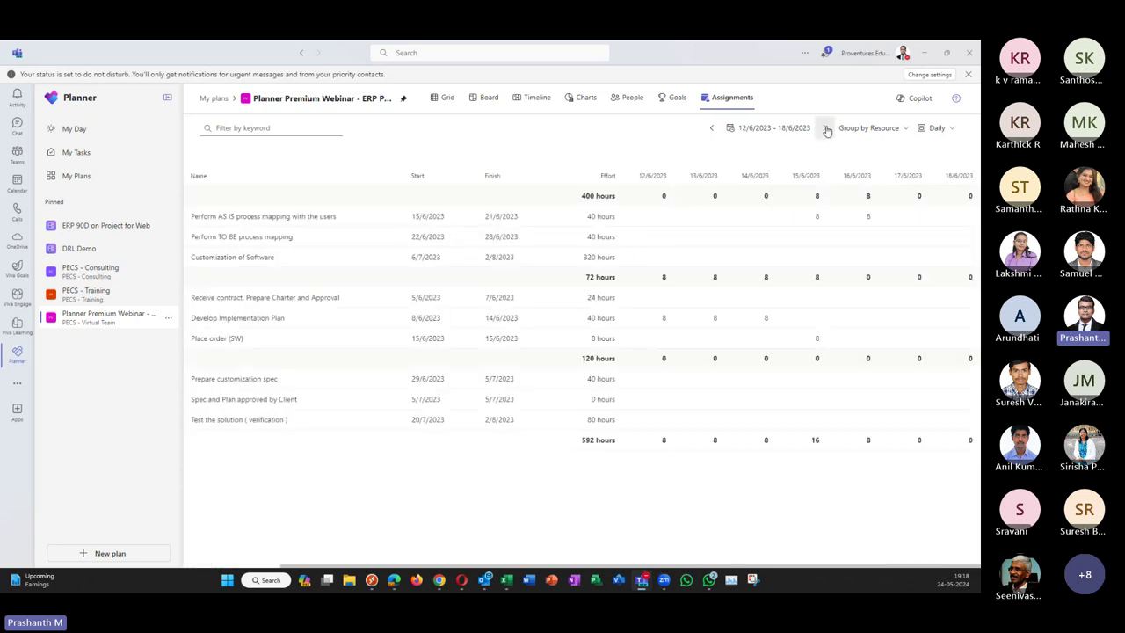
{"action": "left_click", "coordinate": [826, 129]}
{"action": "left_click", "coordinate": [712, 128]}
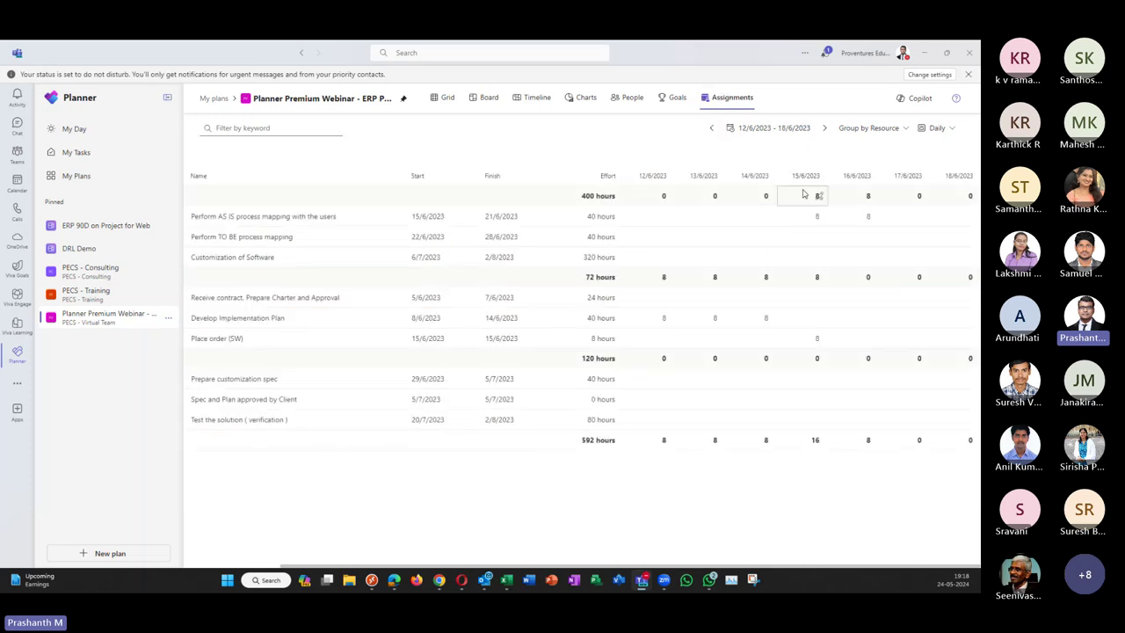
{"action": "left_click", "coordinate": [827, 130]}
{"action": "left_click", "coordinate": [627, 576]}
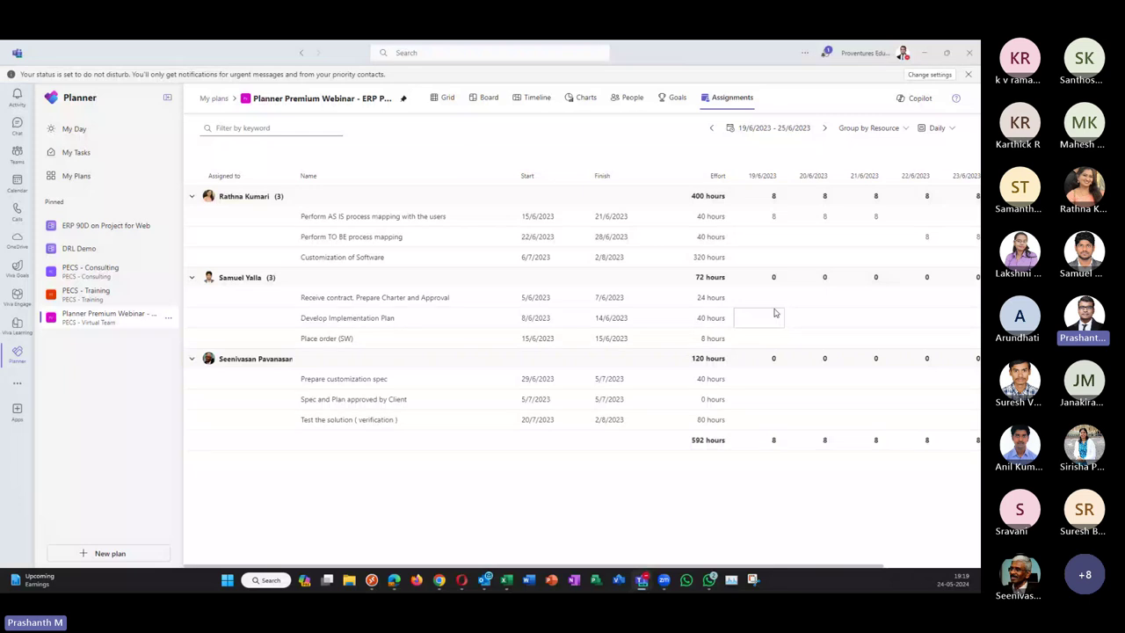
Step: Review the Assignments effort by week, then return the time scale to daily
{"action": "left_click", "coordinate": [943, 129]}
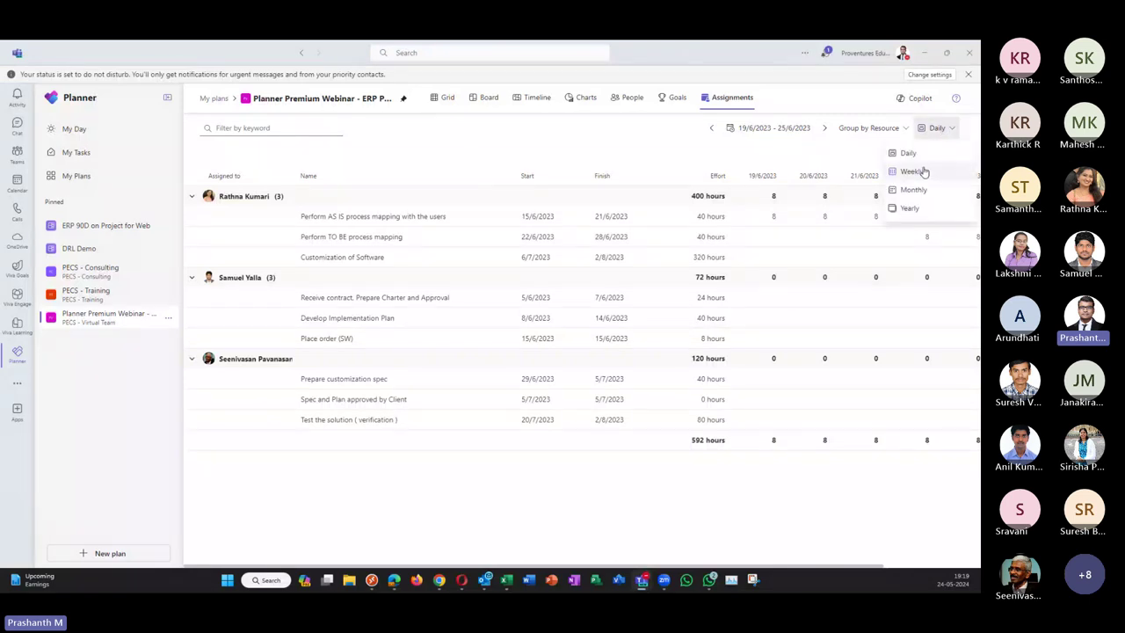
{"action": "left_click", "coordinate": [923, 170]}
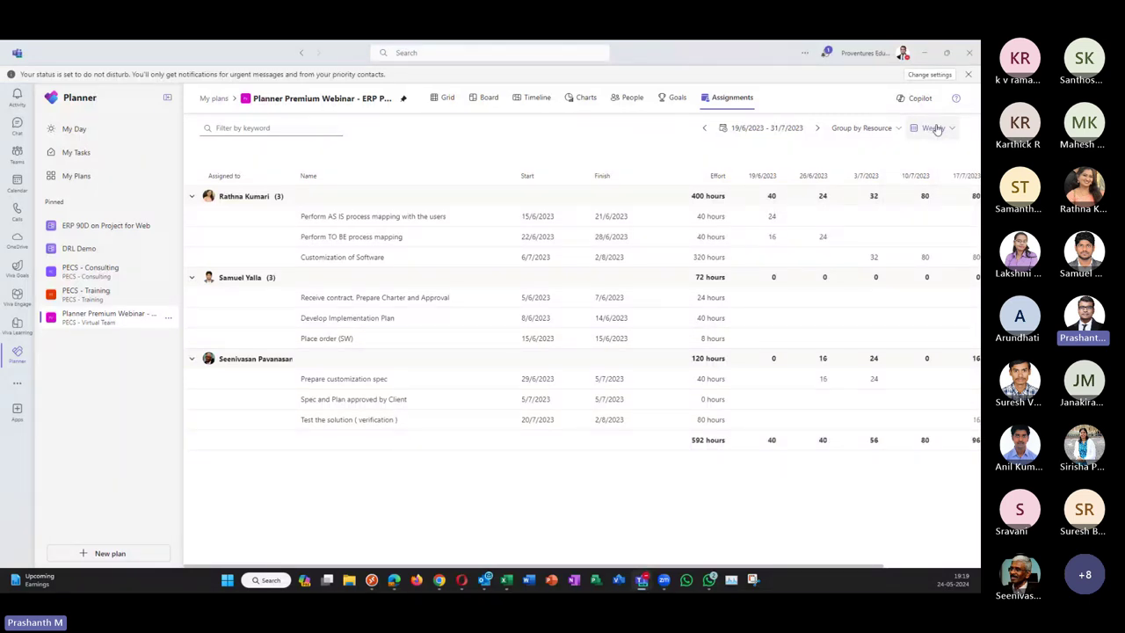
{"action": "left_click", "coordinate": [937, 129]}
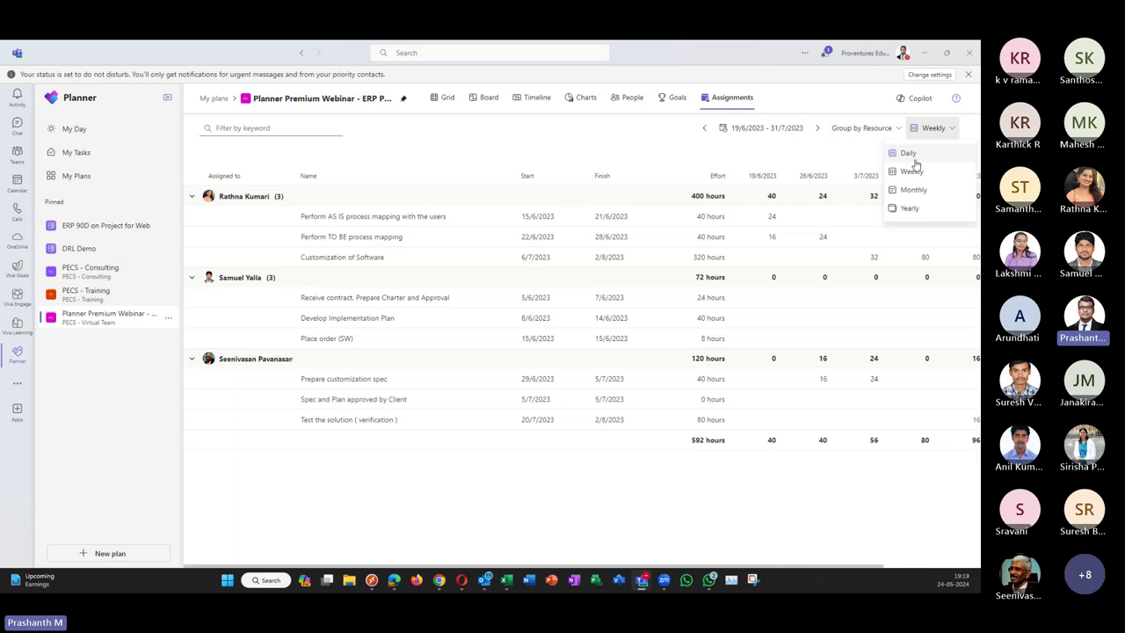
{"action": "left_click", "coordinate": [915, 153]}
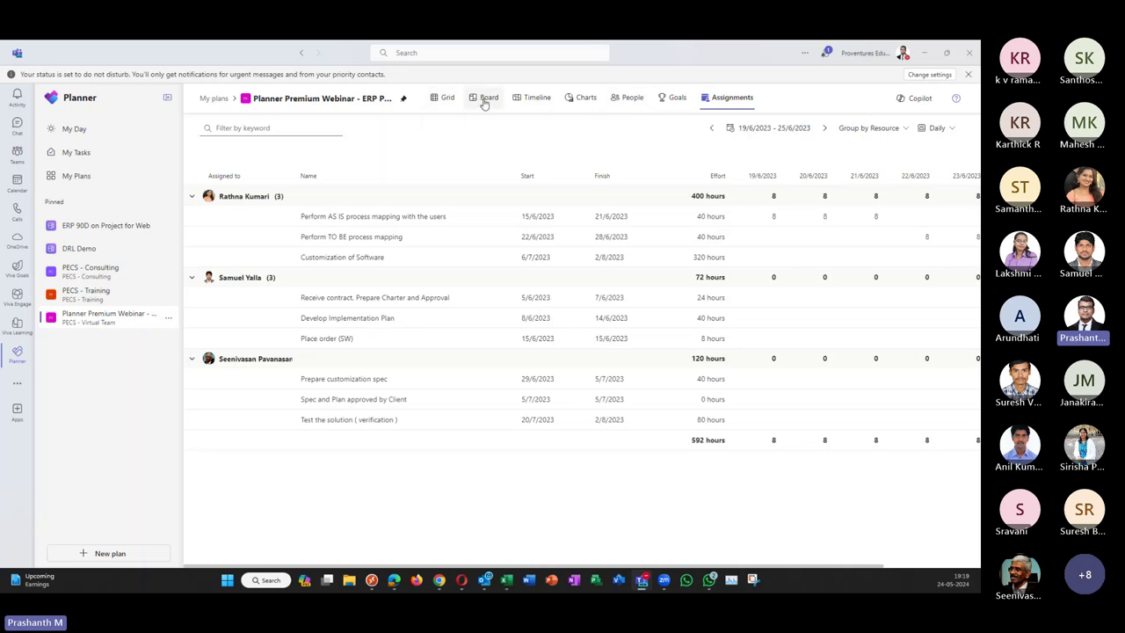
Step: From the Timeline, ask Copilot to "add a task at the end with name benefit realization" and go to the result in the Grid
{"action": "left_click", "coordinate": [523, 102]}
{"action": "scroll", "coordinate": [466, 252], "scroll_direction": "down", "scroll_amount": 5}
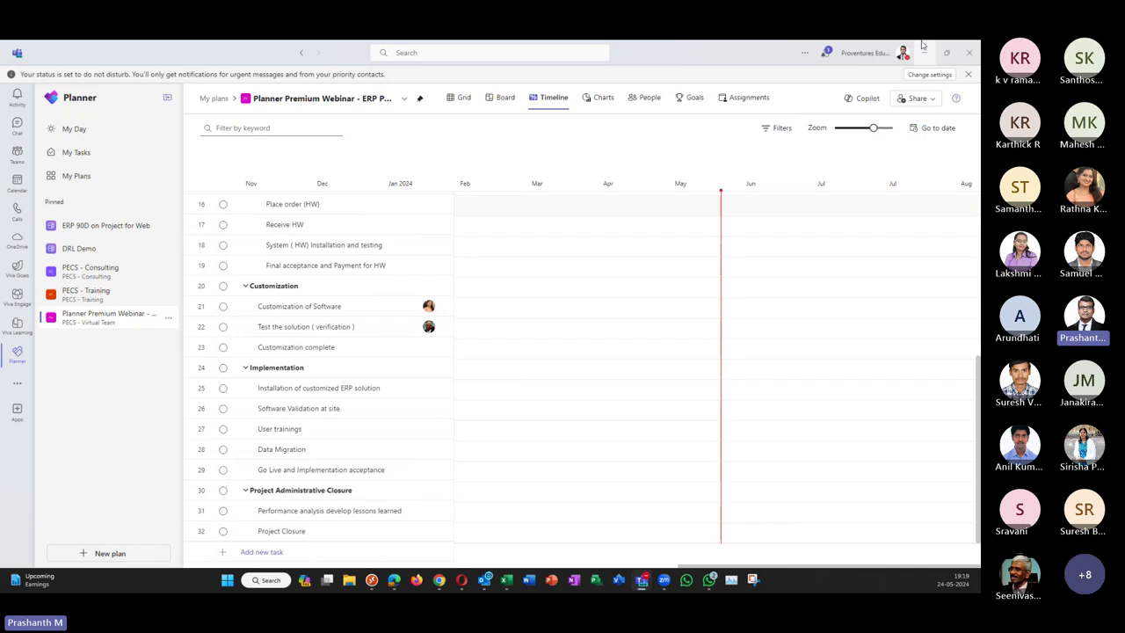
{"action": "left_click", "coordinate": [868, 98]}
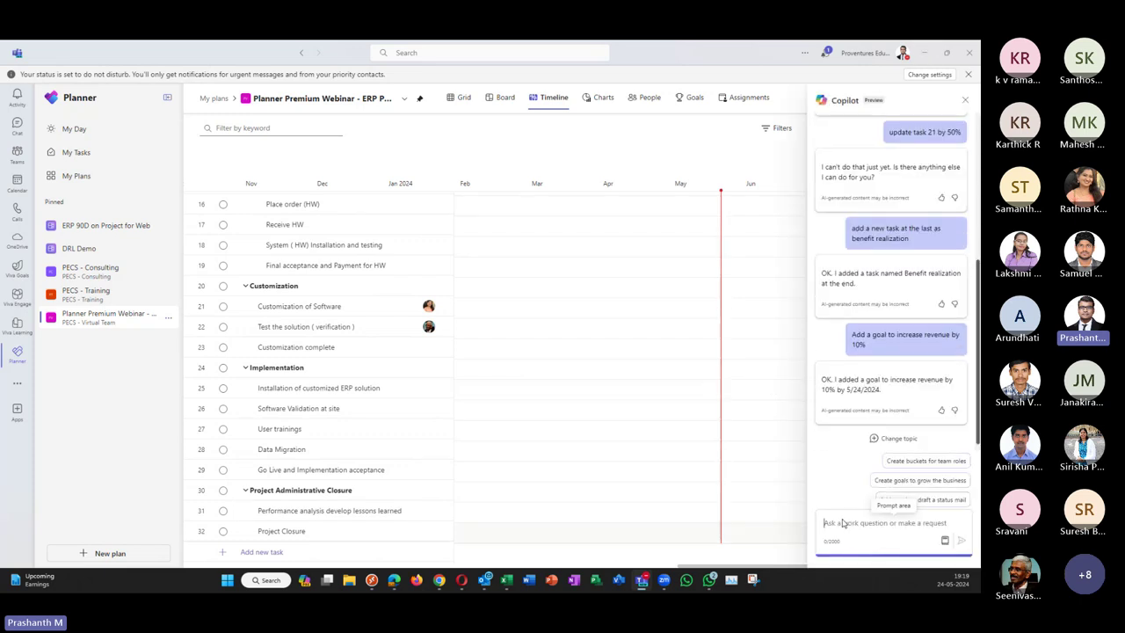
{"action": "type", "text": "add a ta"}
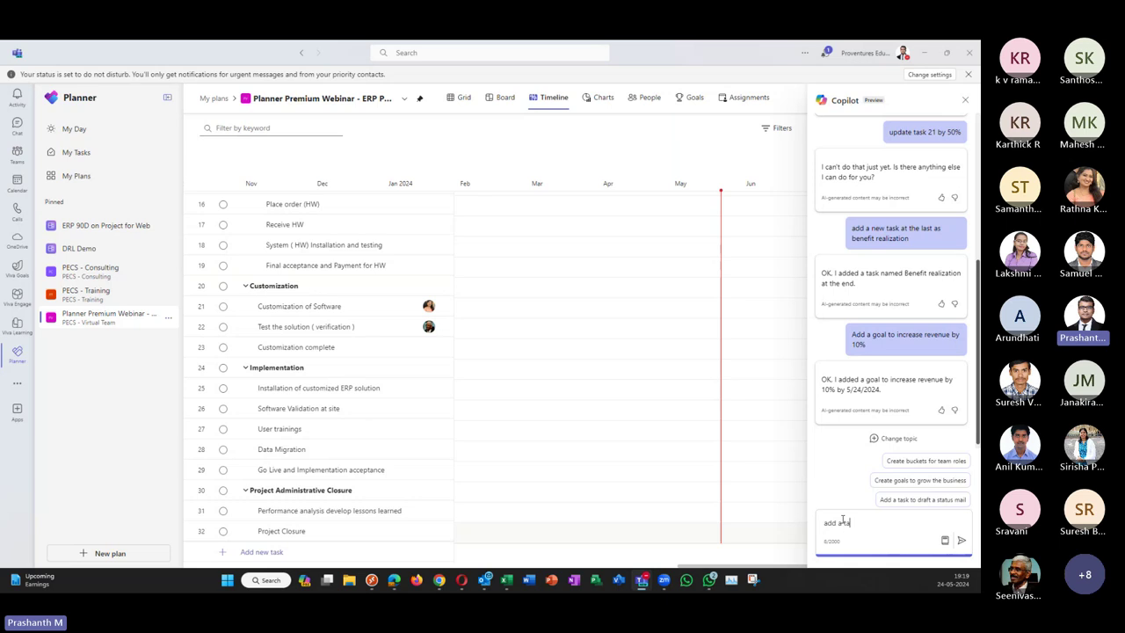
{"action": "type", "text": "sk at the "}
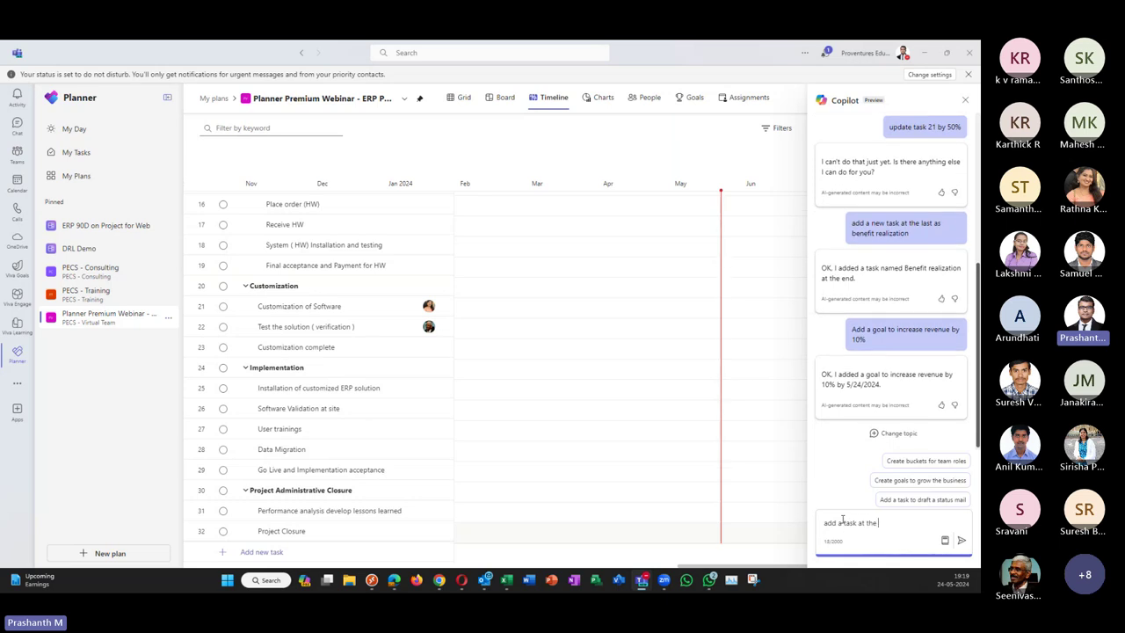
{"action": "type", "text": "end with name "}
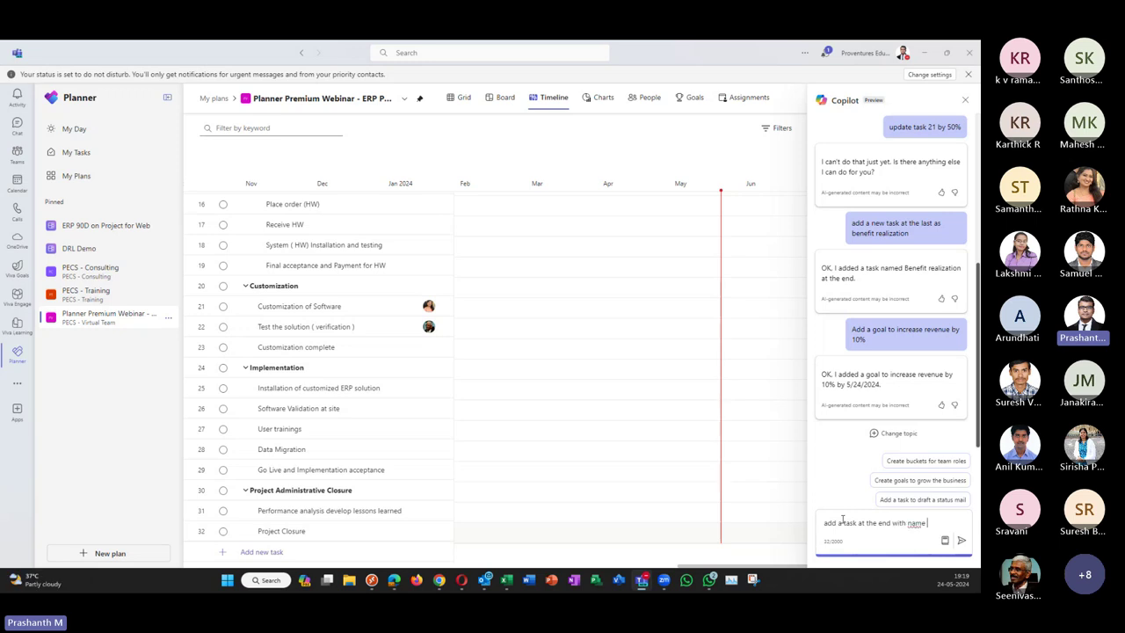
{"action": "type", "text": "benefit realization"}
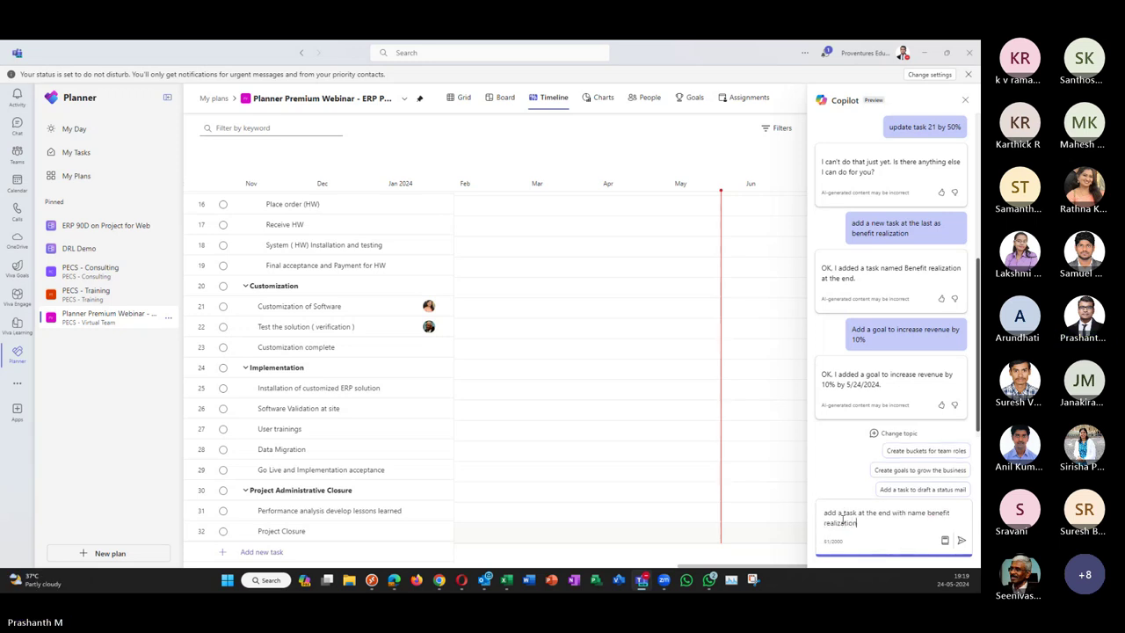
{"action": "key", "text": "Return"}
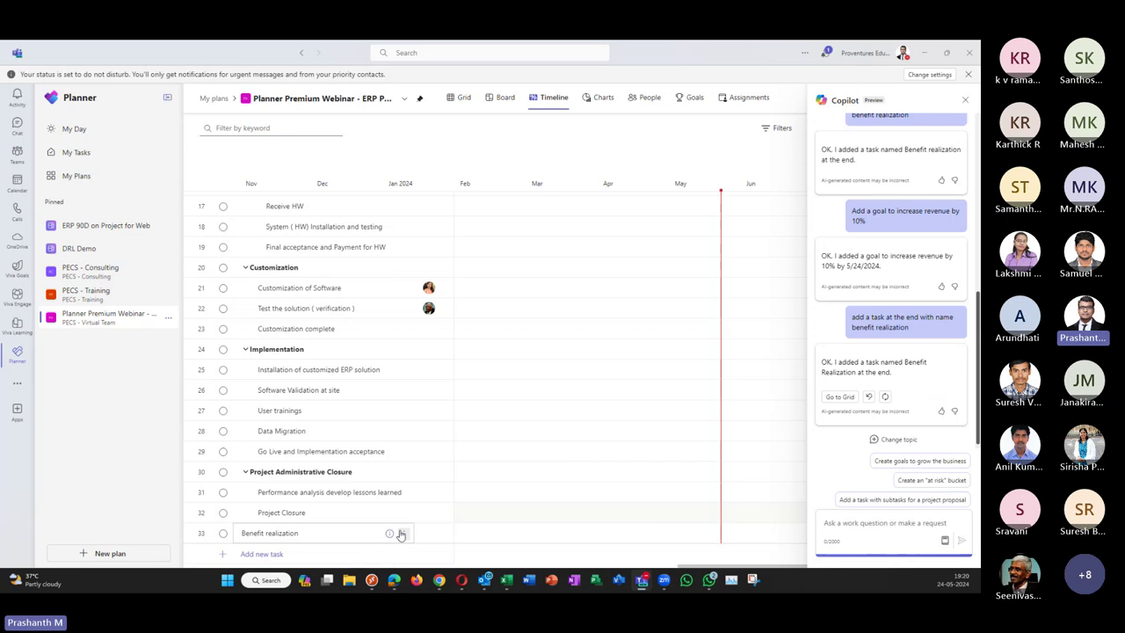
{"action": "left_click", "coordinate": [841, 398]}
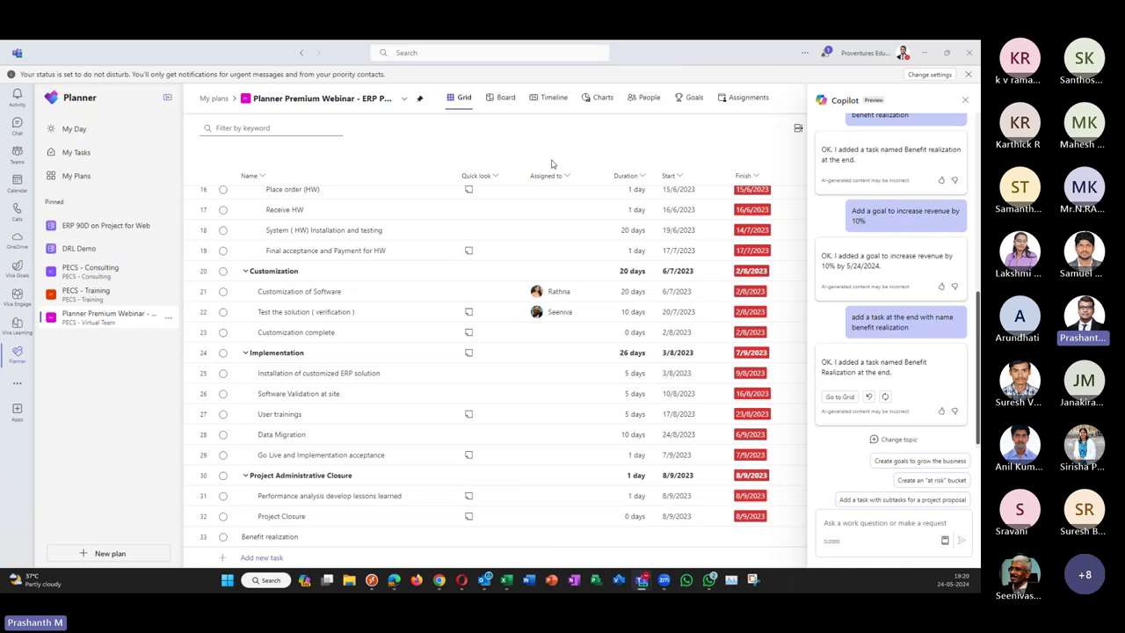
Step: Ask Copilot to "create a goal for 10% revenue increase", open the Goals view and close Copilot
{"action": "left_click", "coordinate": [853, 527]}
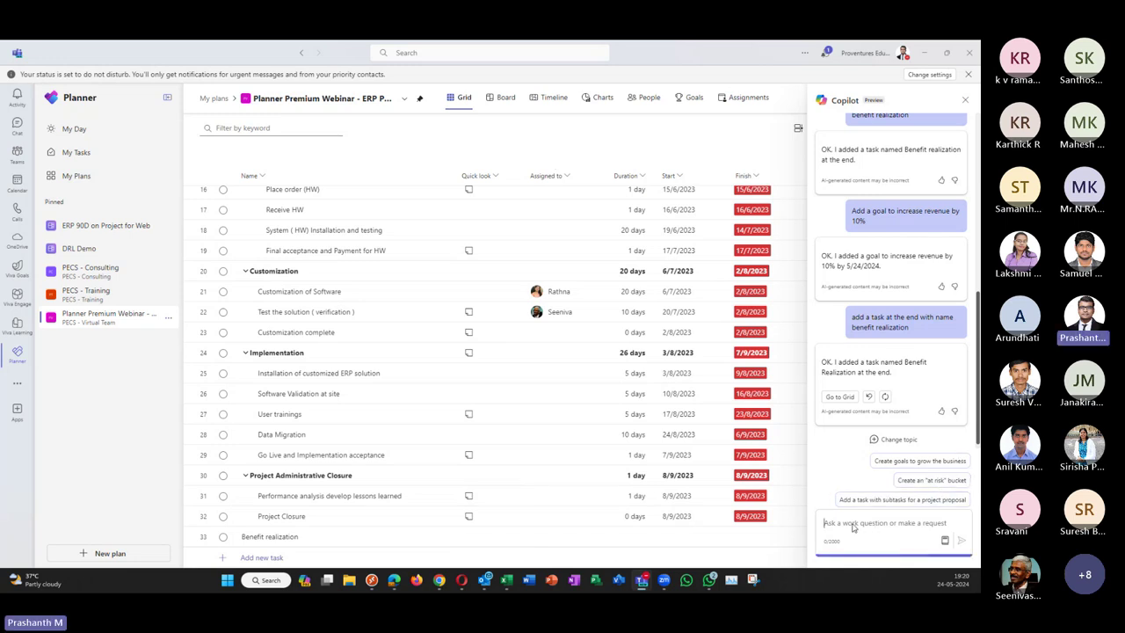
{"action": "type", "text": "create"}
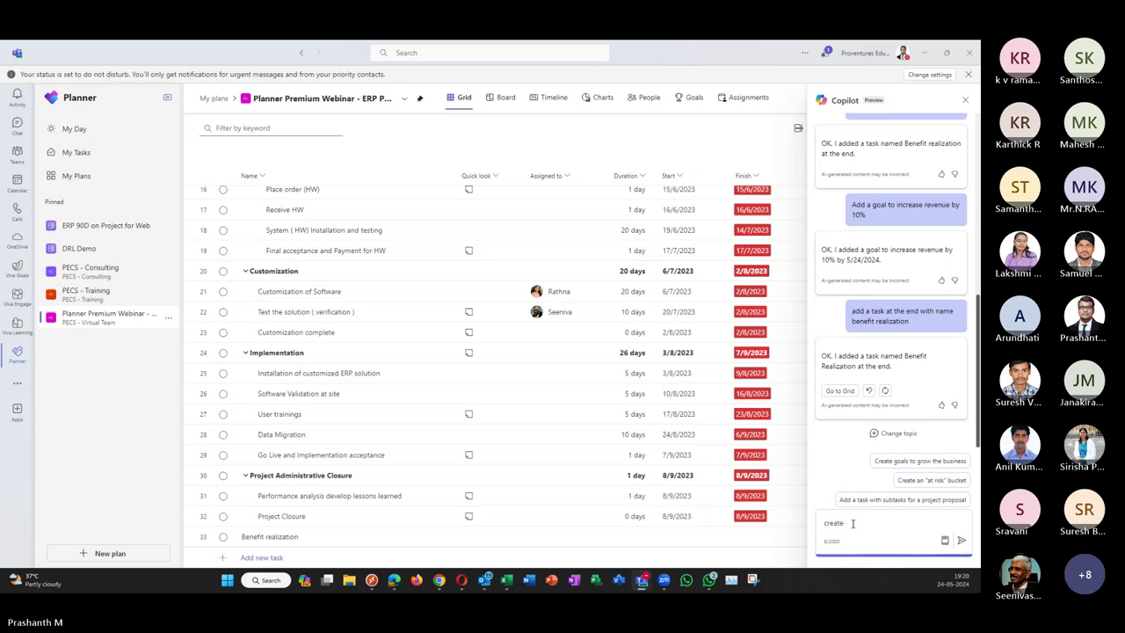
{"action": "type", "text": " a goal for 10%"}
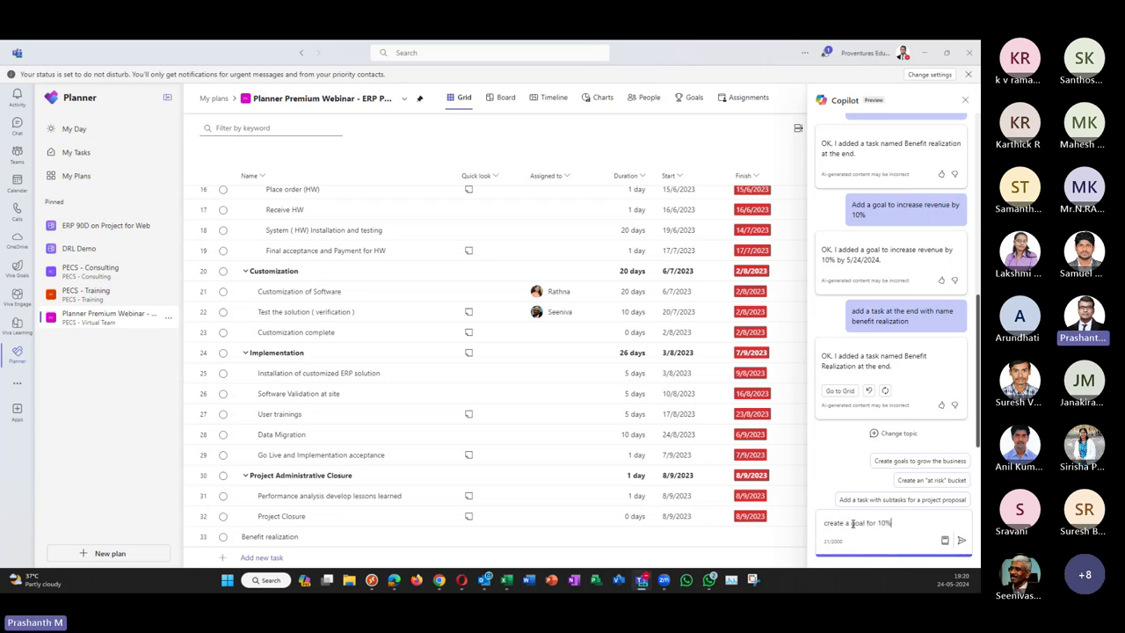
{"action": "type", "text": " revenue increase"}
{"action": "key", "text": "Return"}
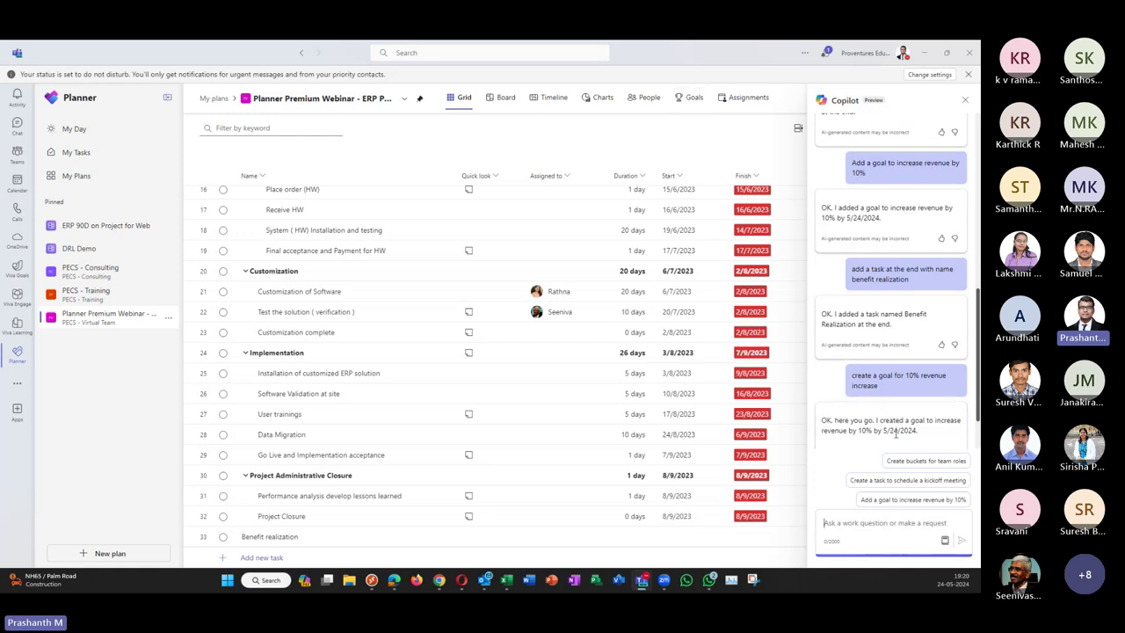
{"action": "left_click", "coordinate": [692, 99]}
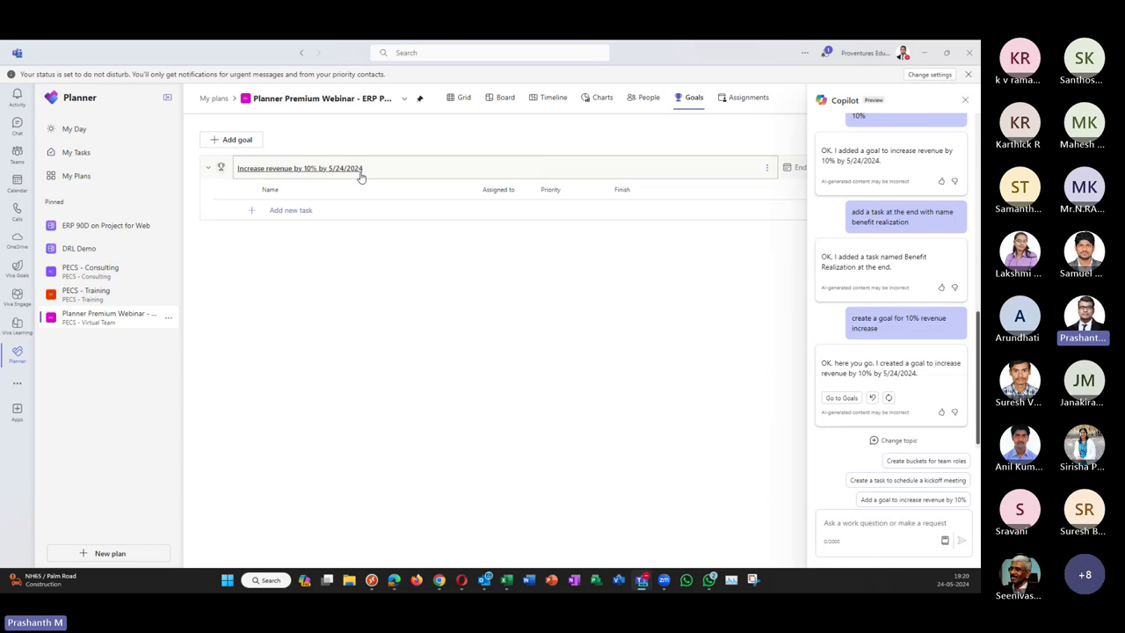
{"action": "left_click", "coordinate": [965, 100]}
Step: Connect "Spec and Plan approved by Client", "Final acceptance and Payment for SW" and "Final acceptance and Payment for HW" to the revenue goal and save
{"action": "left_click", "coordinate": [287, 209]}
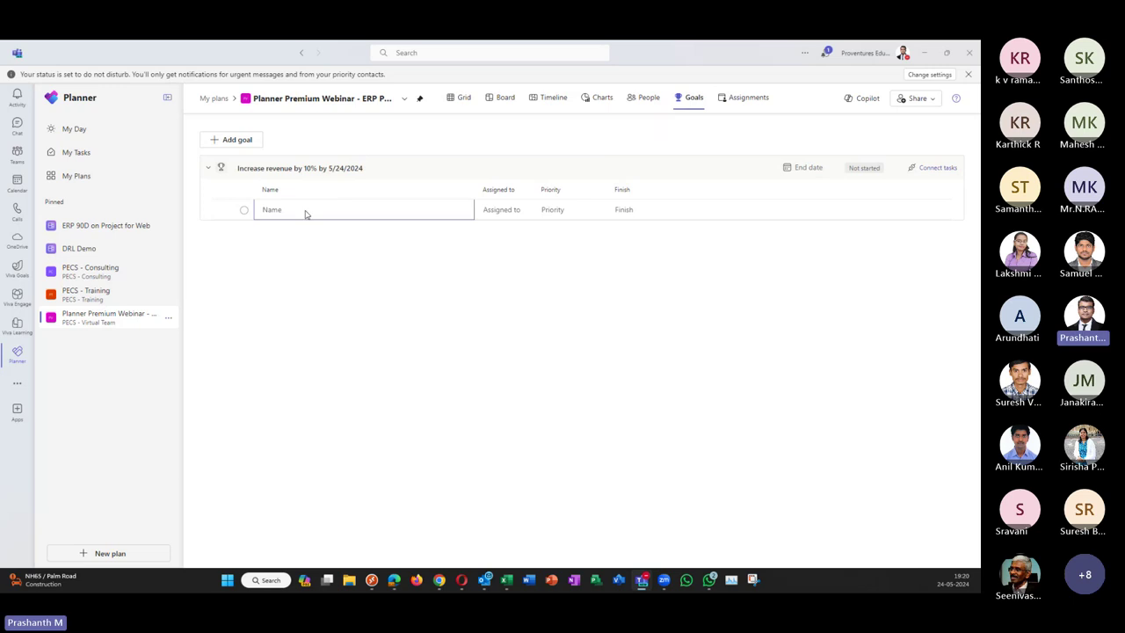
{"action": "left_click", "coordinate": [936, 168]}
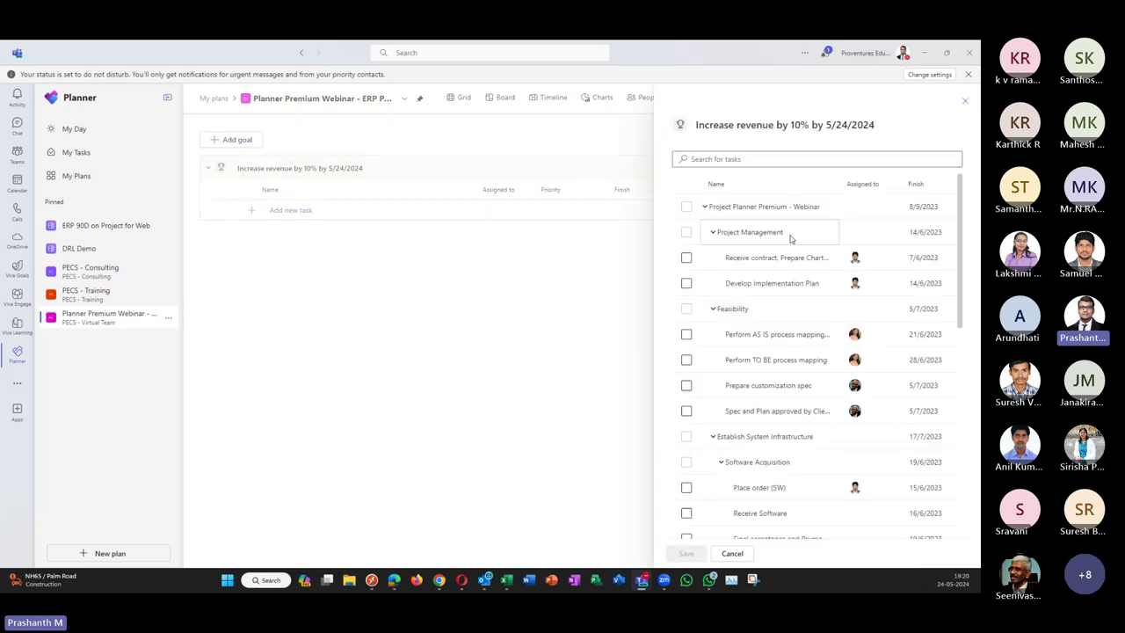
{"action": "scroll", "coordinate": [787, 281], "scroll_direction": "down", "scroll_amount": 10}
{"action": "scroll", "coordinate": [783, 331], "scroll_direction": "up", "scroll_amount": 10}
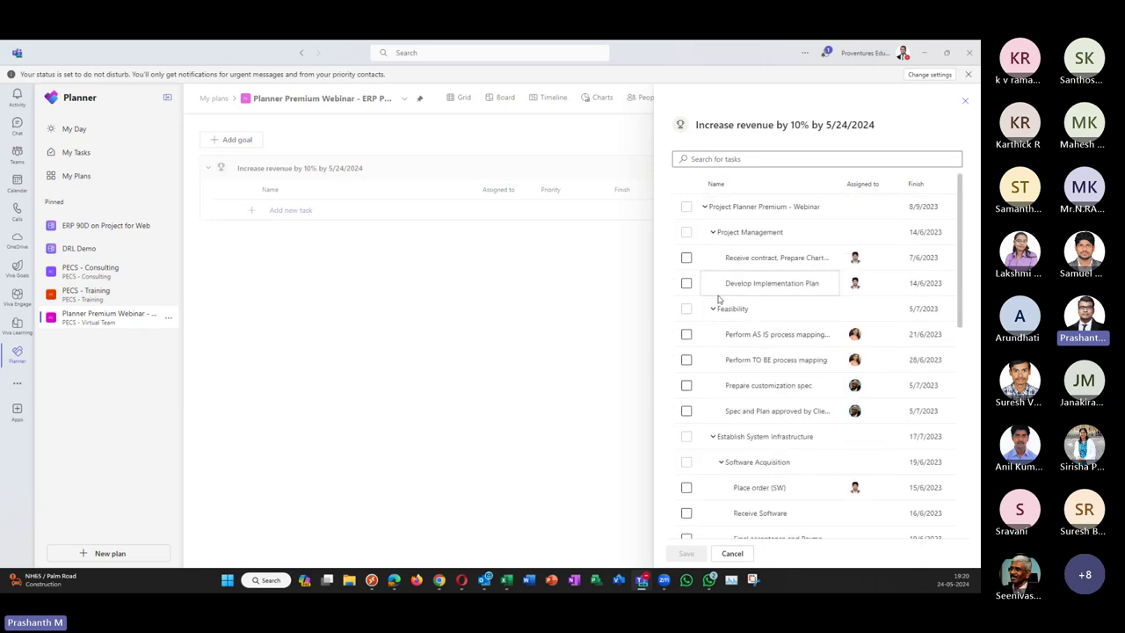
{"action": "scroll", "coordinate": [729, 316], "scroll_direction": "down", "scroll_amount": 2}
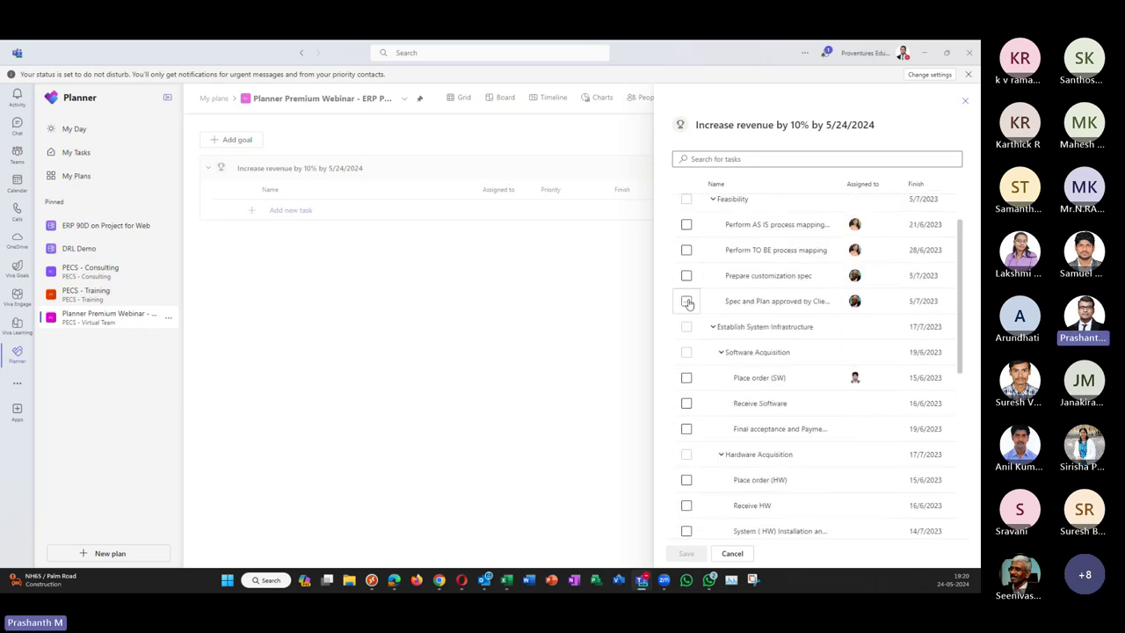
{"action": "left_click", "coordinate": [687, 300]}
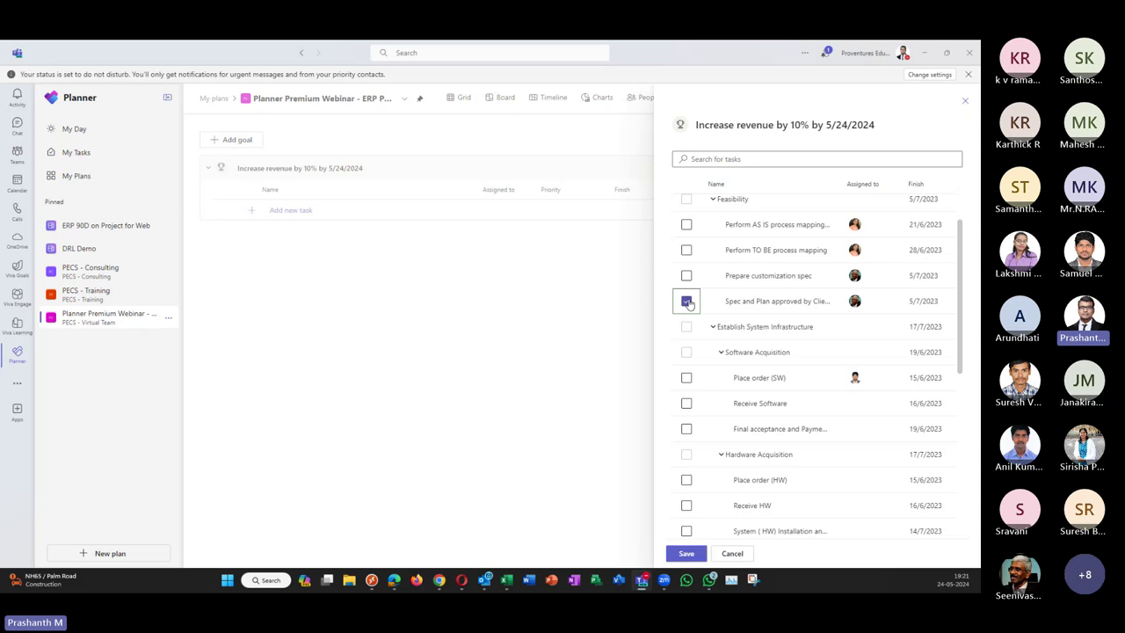
{"action": "scroll", "coordinate": [689, 308], "scroll_direction": "down", "scroll_amount": 2}
{"action": "left_click", "coordinate": [686, 319]}
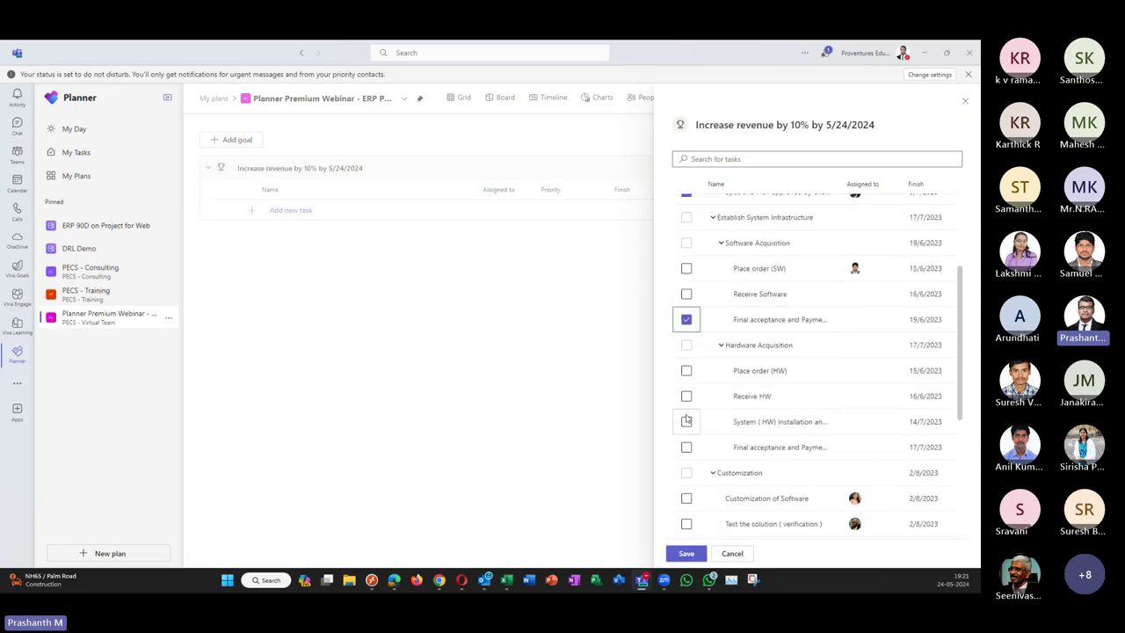
{"action": "scroll", "coordinate": [686, 444], "scroll_direction": "down", "scroll_amount": 5}
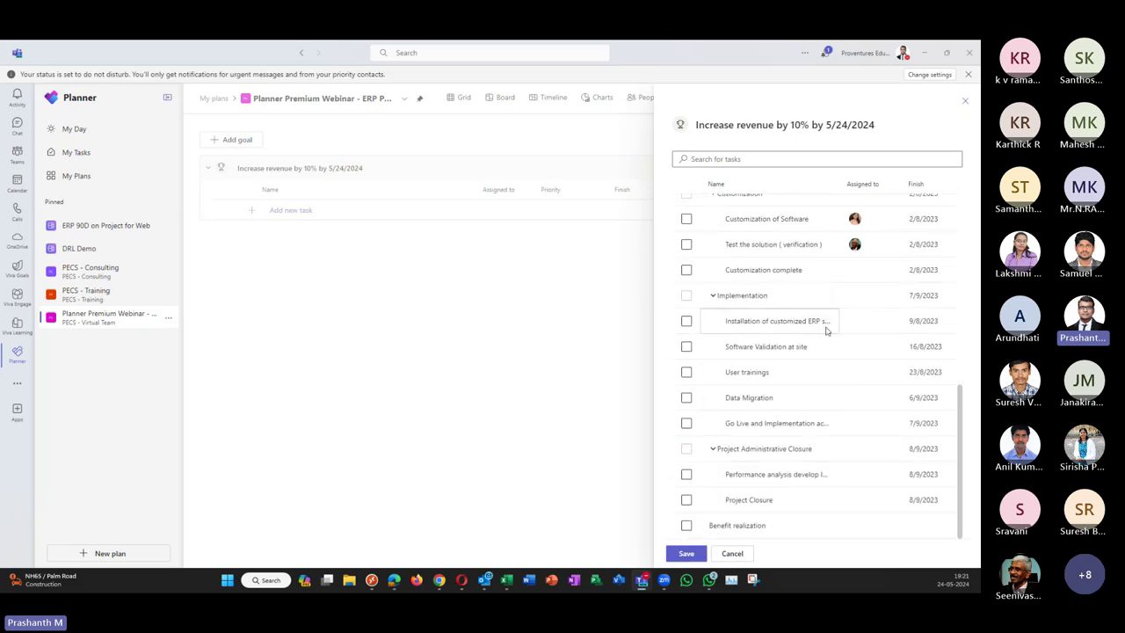
{"action": "left_click", "coordinate": [687, 553]}
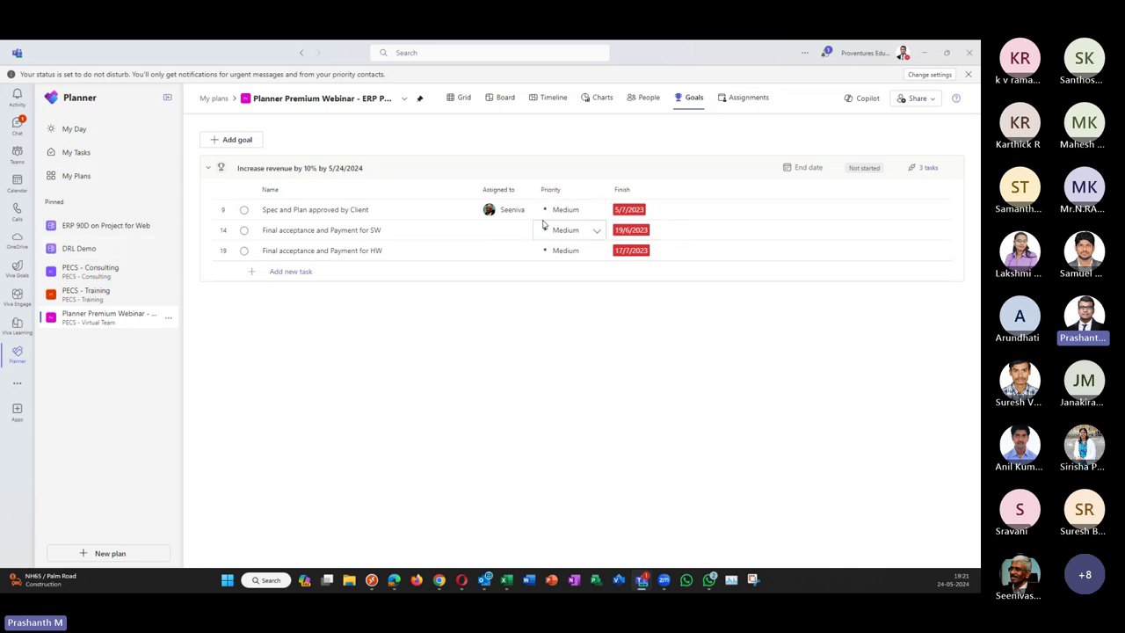
Step: Open the Team Plan of the Consulting channel in the PECS - Virtual Team and show it as a Grid
{"action": "left_click", "coordinate": [17, 156]}
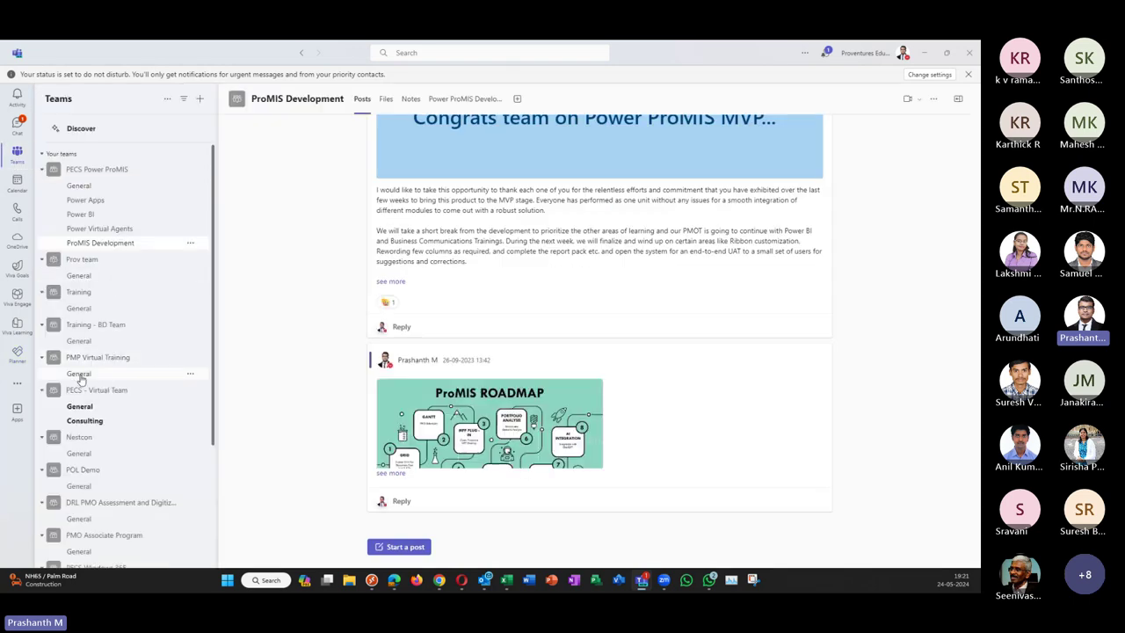
{"action": "left_click", "coordinate": [80, 374]}
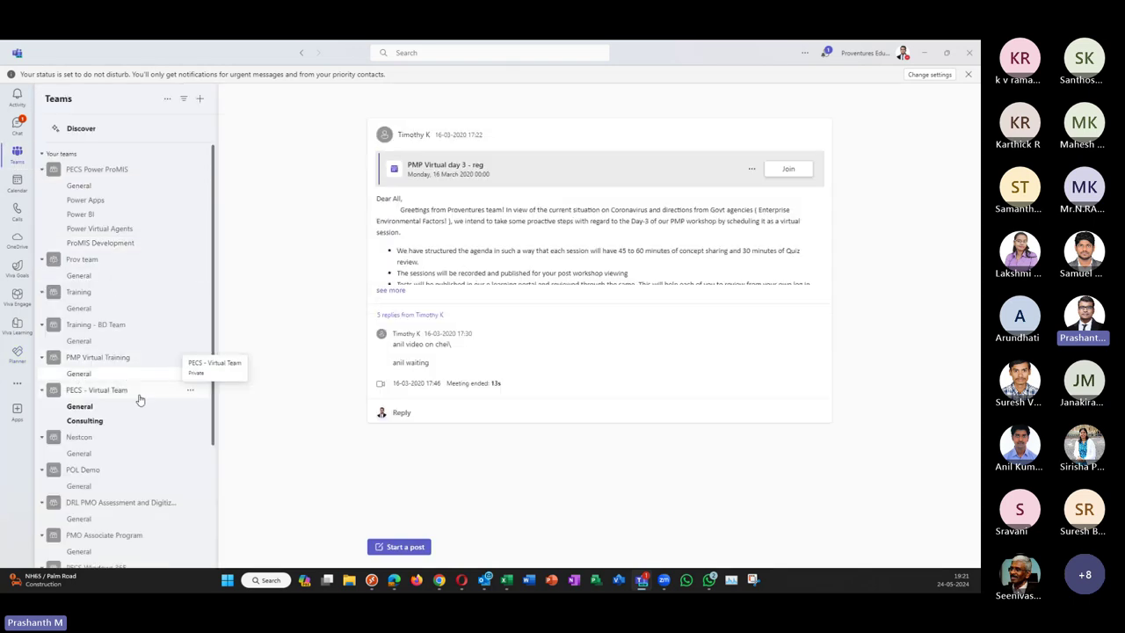
{"action": "left_click", "coordinate": [85, 420]}
{"action": "left_click", "coordinate": [372, 100]}
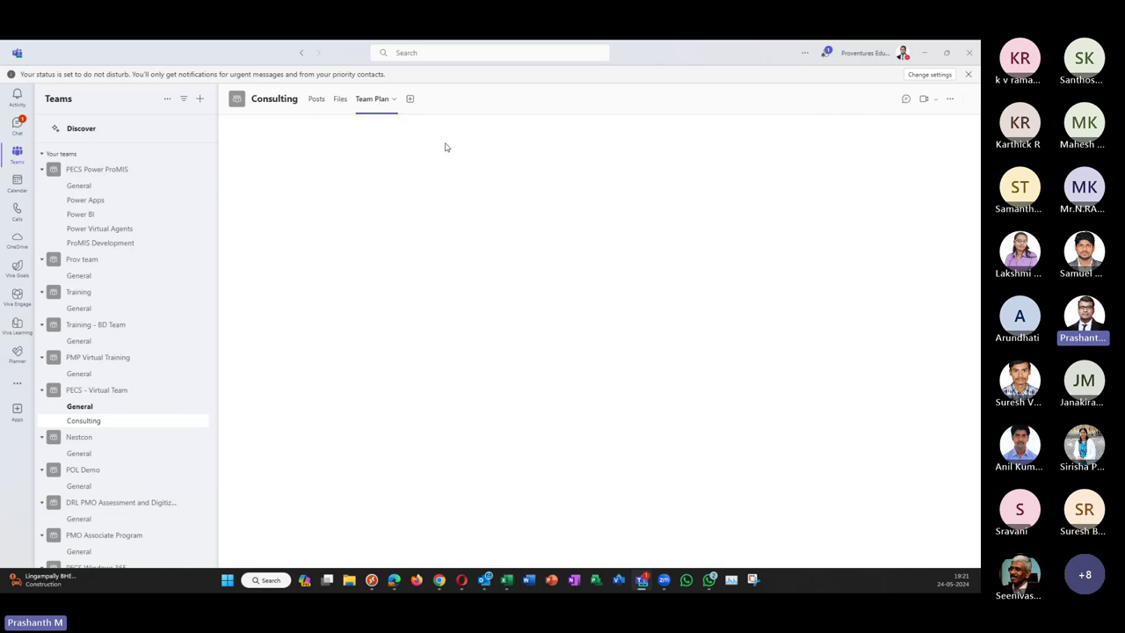
{"action": "left_click", "coordinate": [319, 130]}
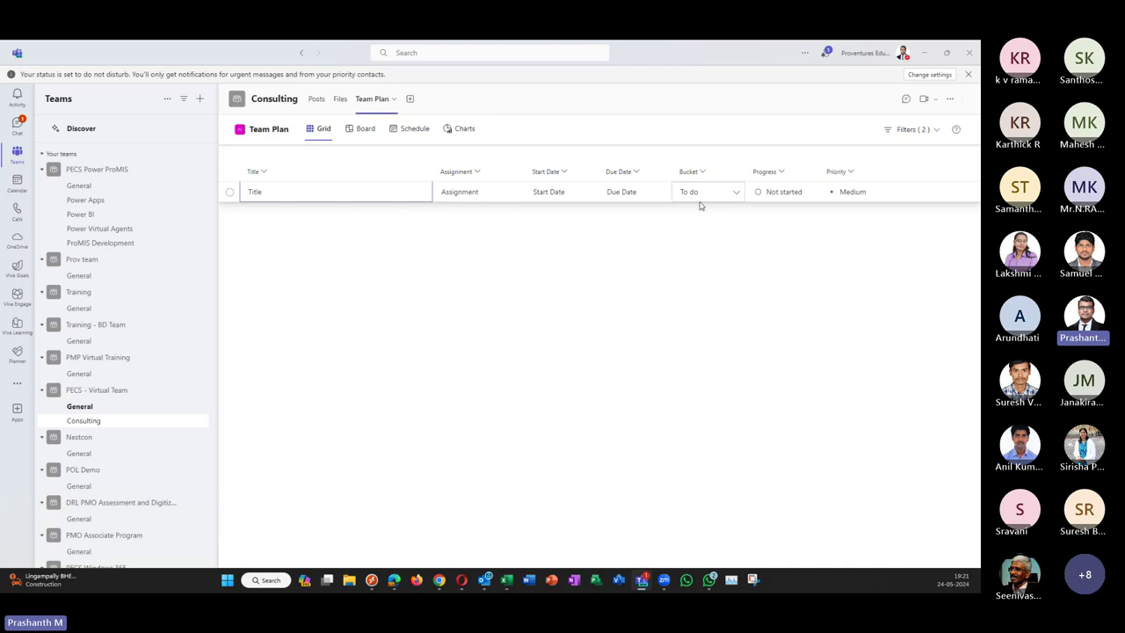
Step: Return to Planner, look at My Day, and open the pinned "ERP 90D on Project for Web" plan in Timeline view
{"action": "left_click", "coordinate": [19, 360]}
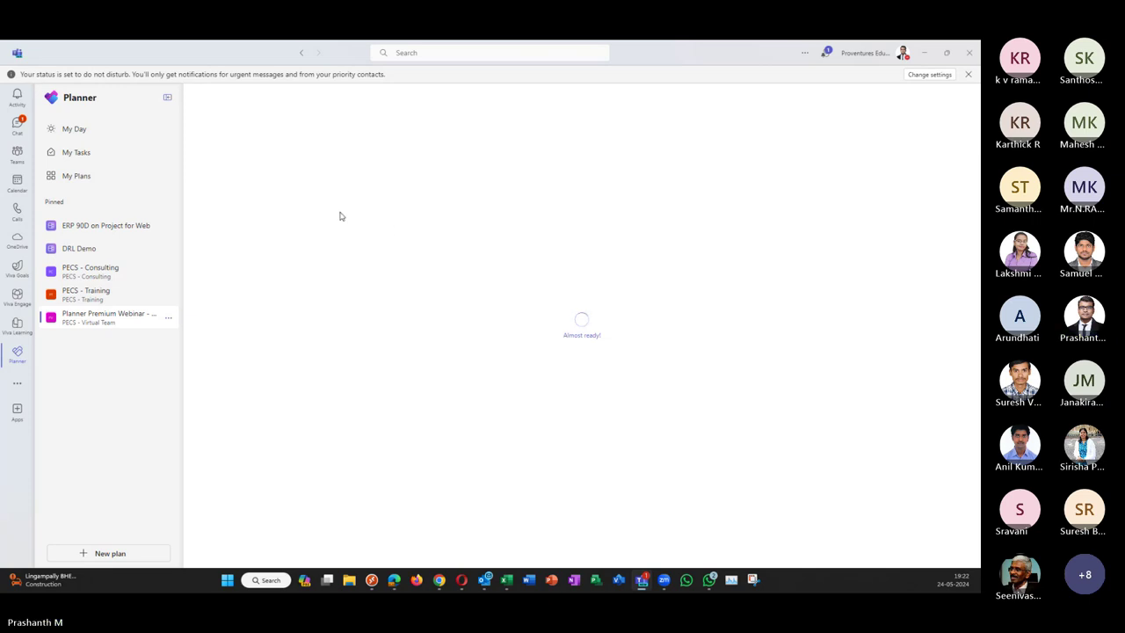
{"action": "left_click", "coordinate": [74, 129]}
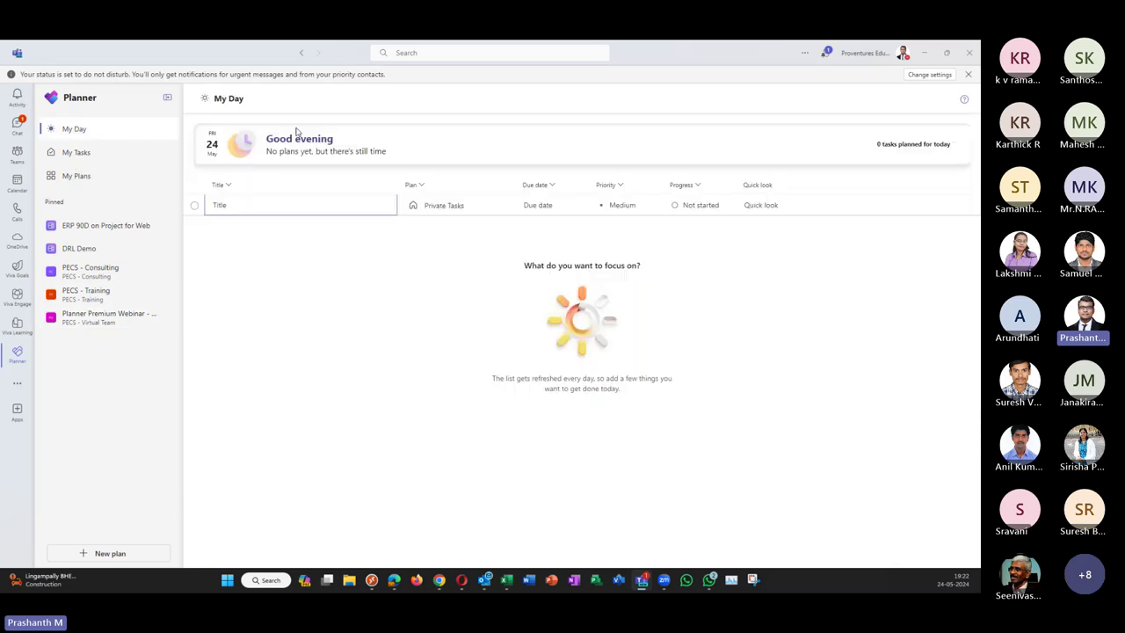
{"action": "left_click", "coordinate": [93, 316]}
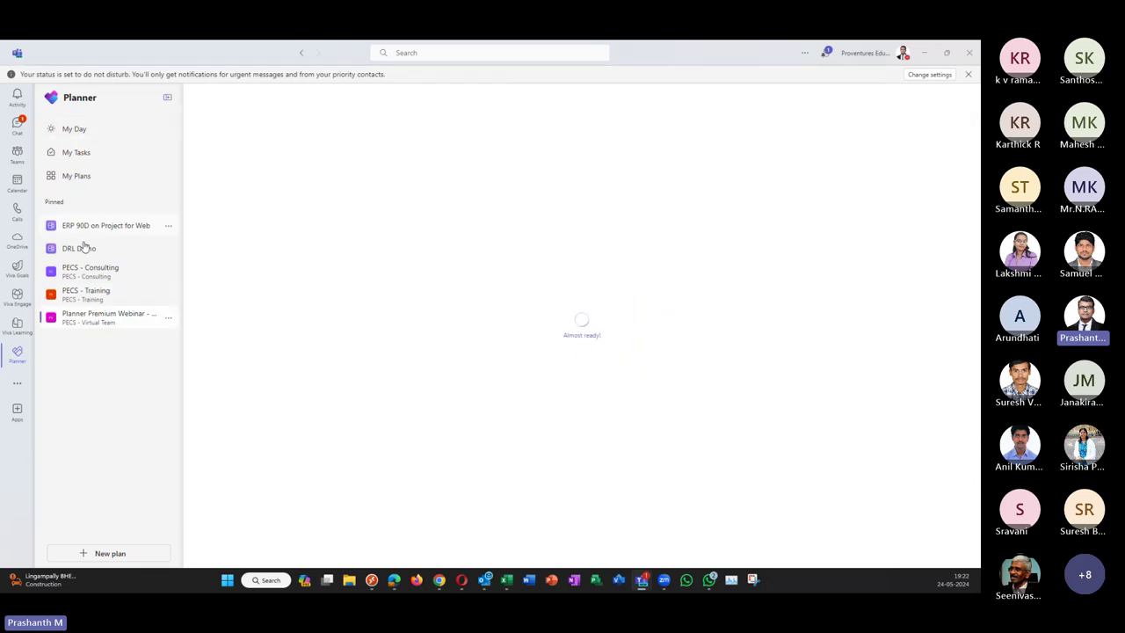
{"action": "left_click", "coordinate": [82, 297]}
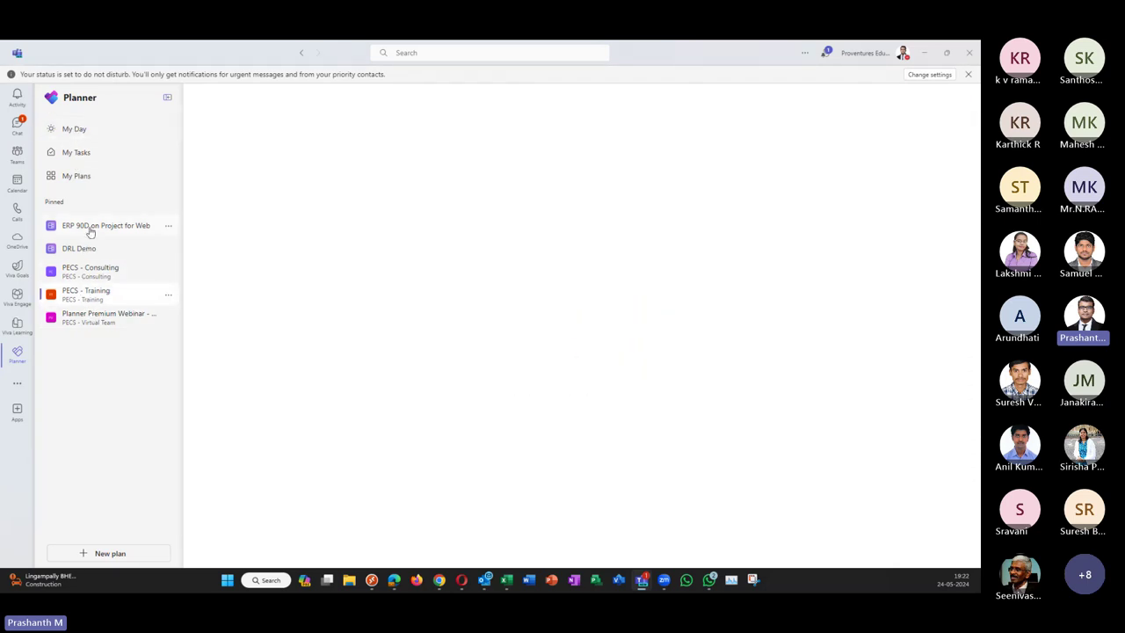
{"action": "left_click", "coordinate": [90, 229]}
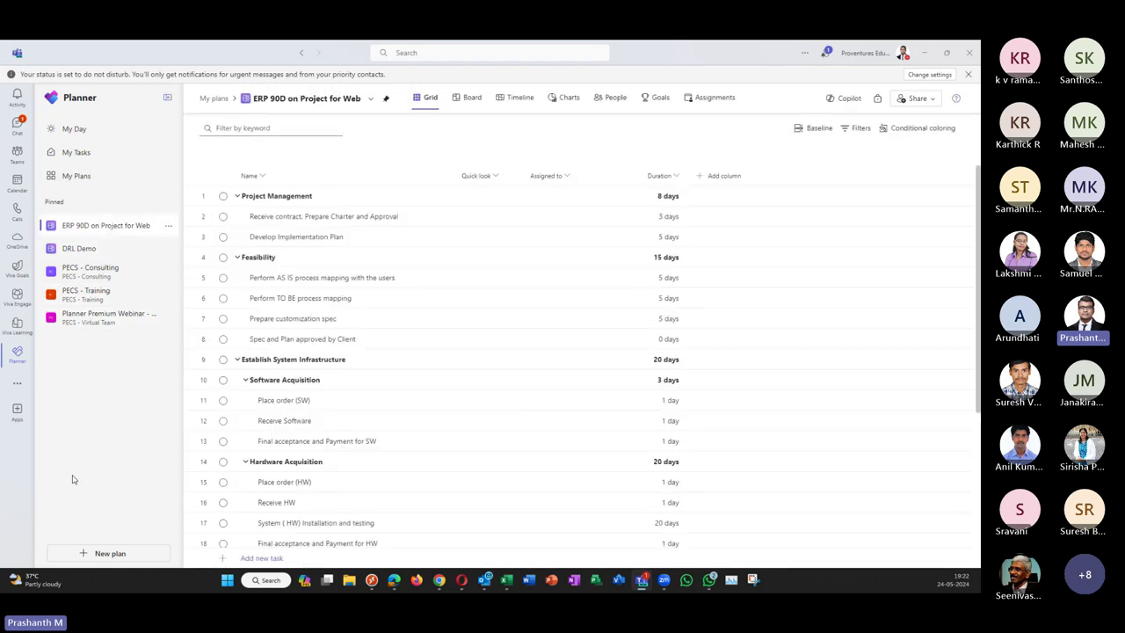
{"action": "left_click", "coordinate": [518, 98]}
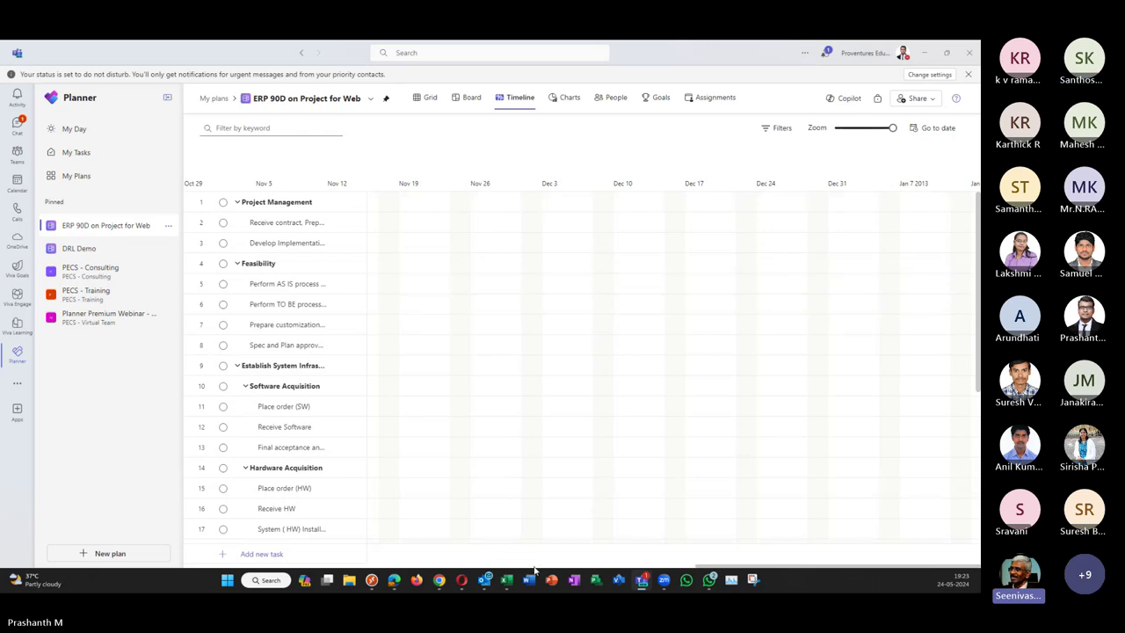
Step: Show the "ERP 90D on Project for Web" plan as a Grid
{"action": "scroll", "coordinate": [532, 509], "scroll_direction": "down", "scroll_amount": 3}
{"action": "scroll", "coordinate": [532, 509], "scroll_direction": "up", "scroll_amount": 3}
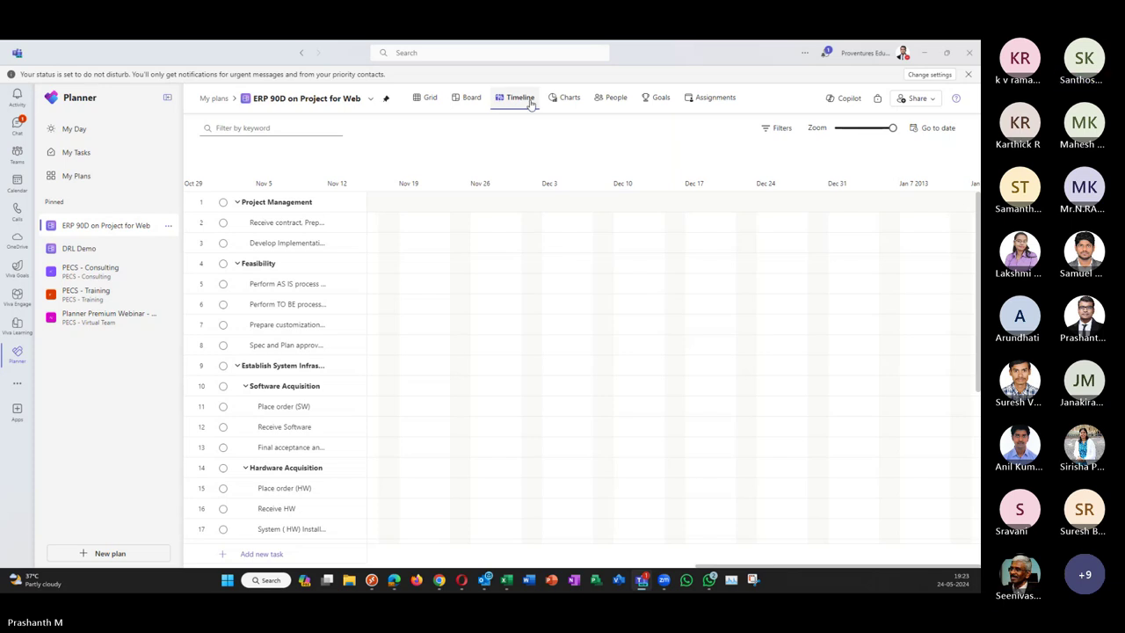
{"action": "left_click", "coordinate": [428, 98]}
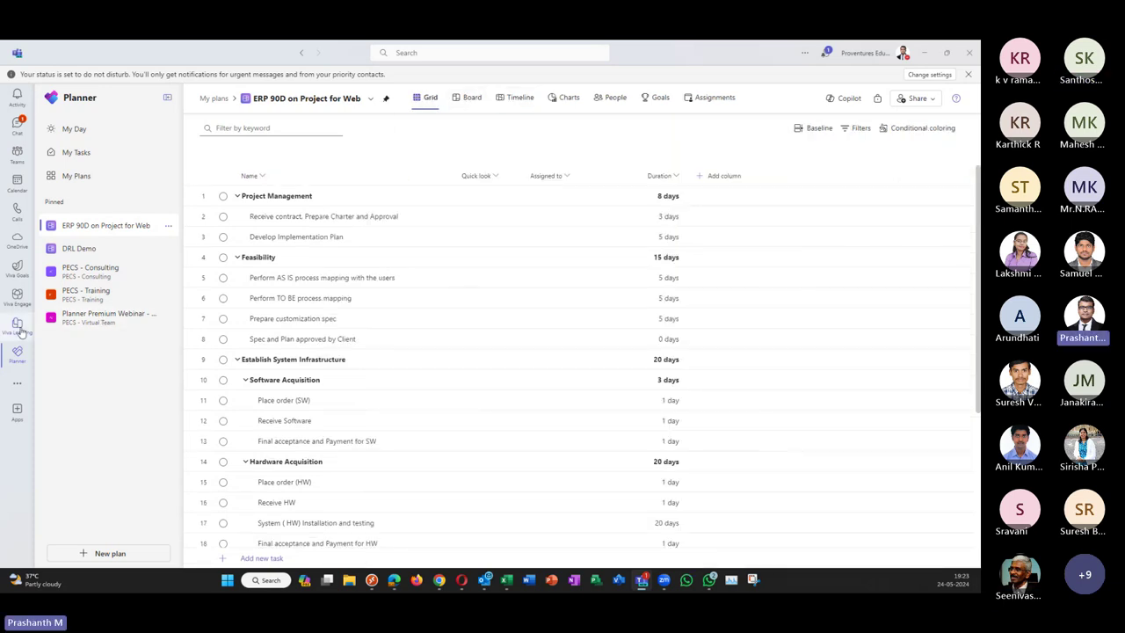
Step: Switch to the PECS - Consulting plan in the browser version of Planner and display its additional plan options
{"action": "mouse_move", "coordinate": [397, 582]}
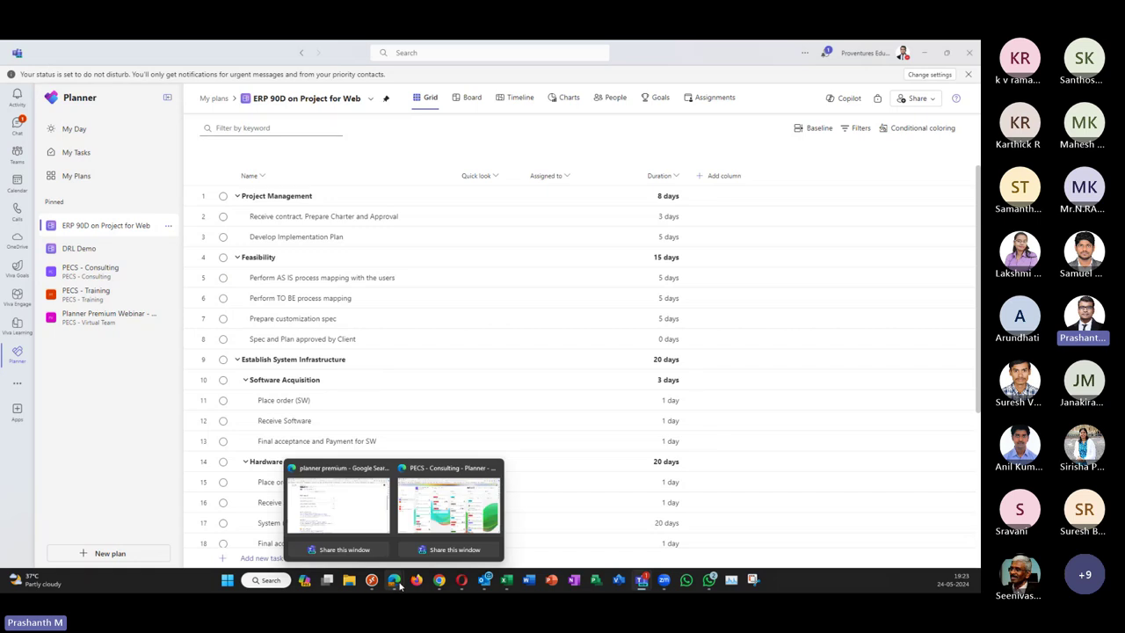
{"action": "left_click", "coordinate": [430, 479]}
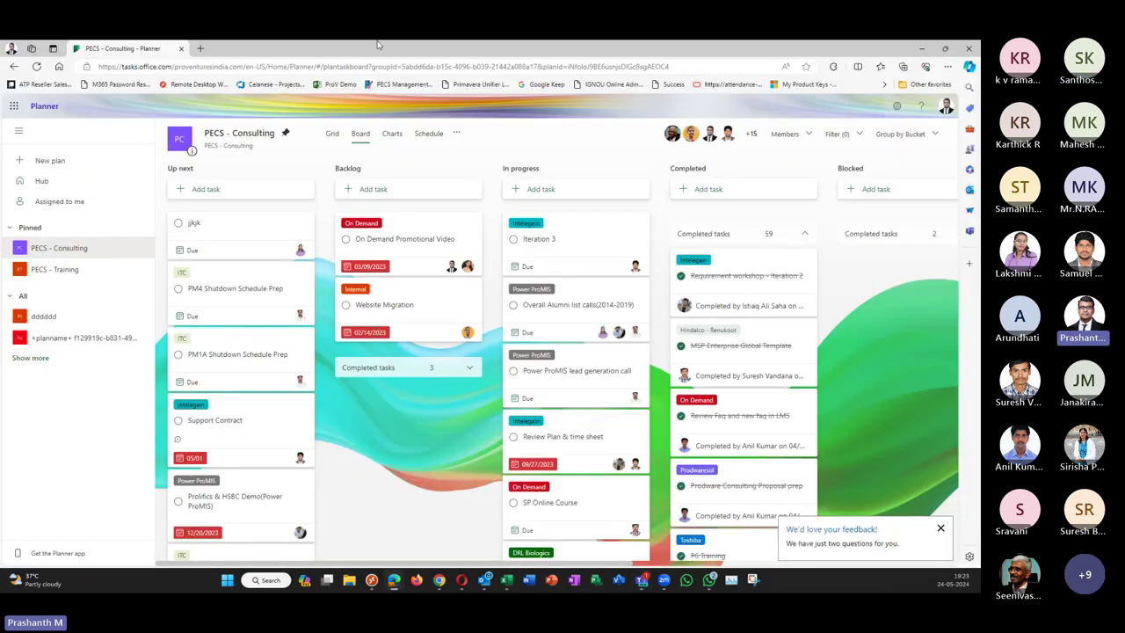
{"action": "left_click", "coordinate": [458, 134]}
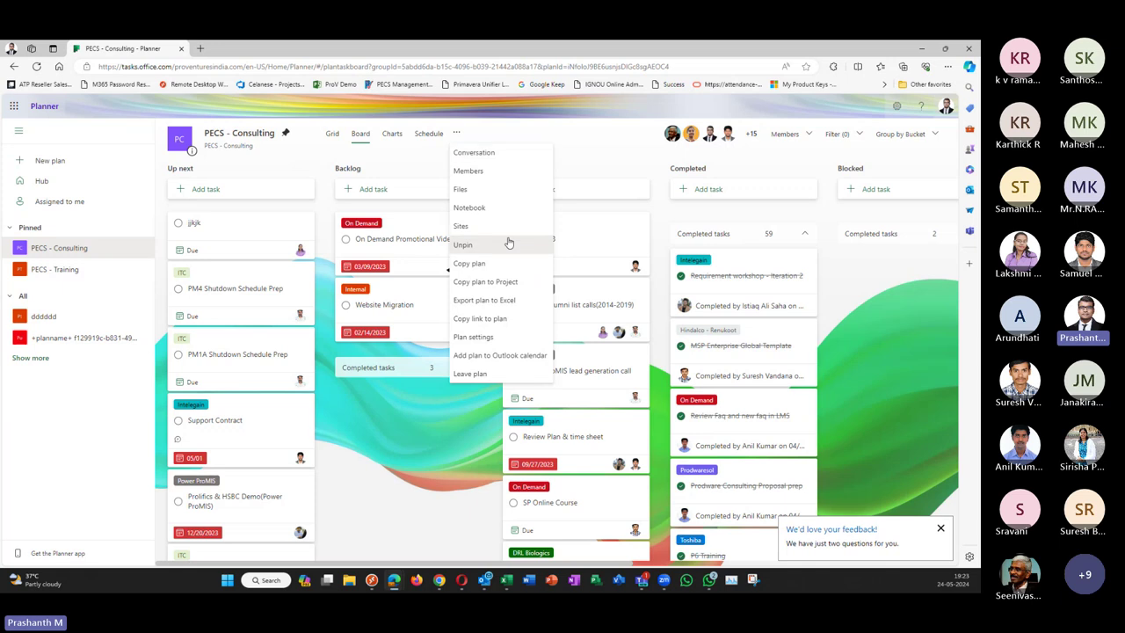
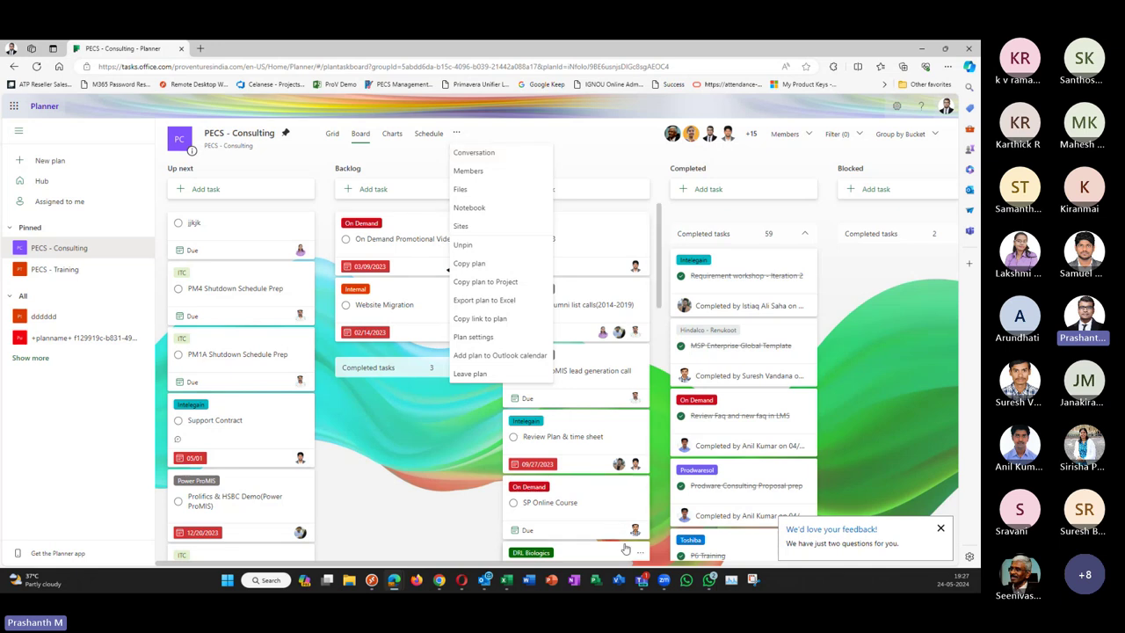
Step: Return to Planner in Teams and examine the charts of the "ERP 90D on Project for Web" plan
{"action": "mouse_move", "coordinate": [642, 579]}
{"action": "left_click", "coordinate": [555, 501]}
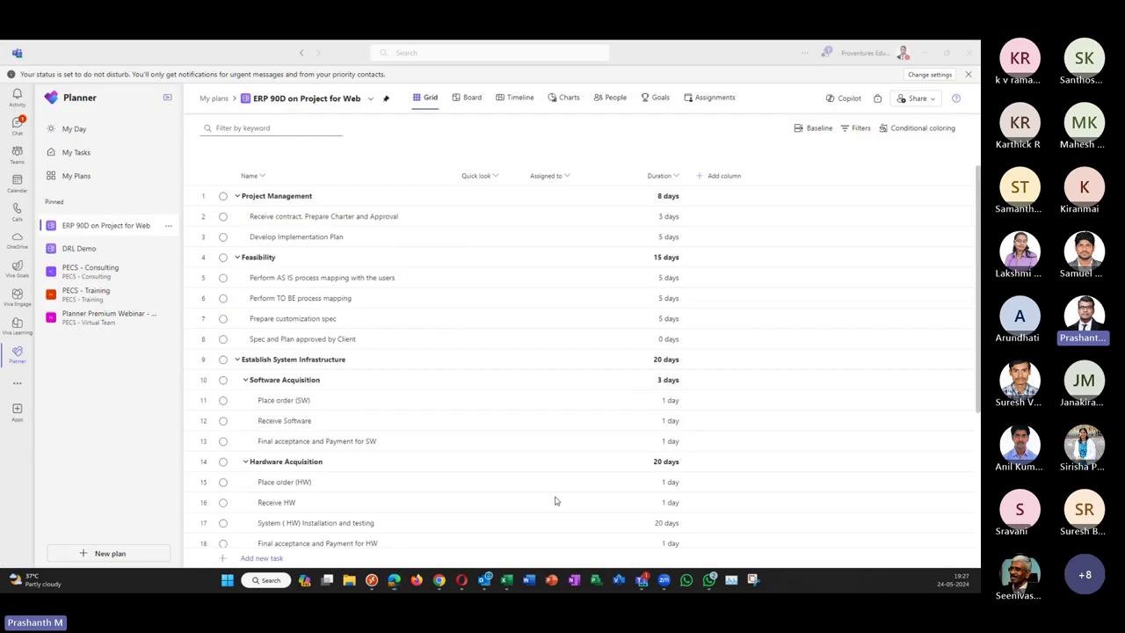
{"action": "left_click", "coordinate": [568, 98]}
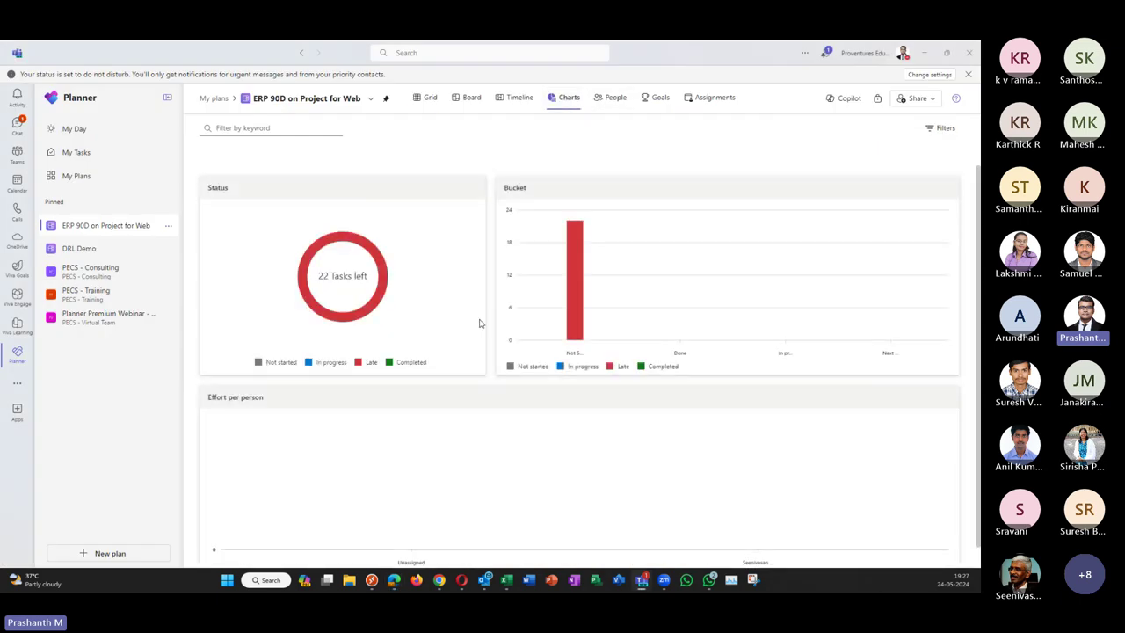
{"action": "scroll", "coordinate": [480, 327], "scroll_direction": "down", "scroll_amount": 1}
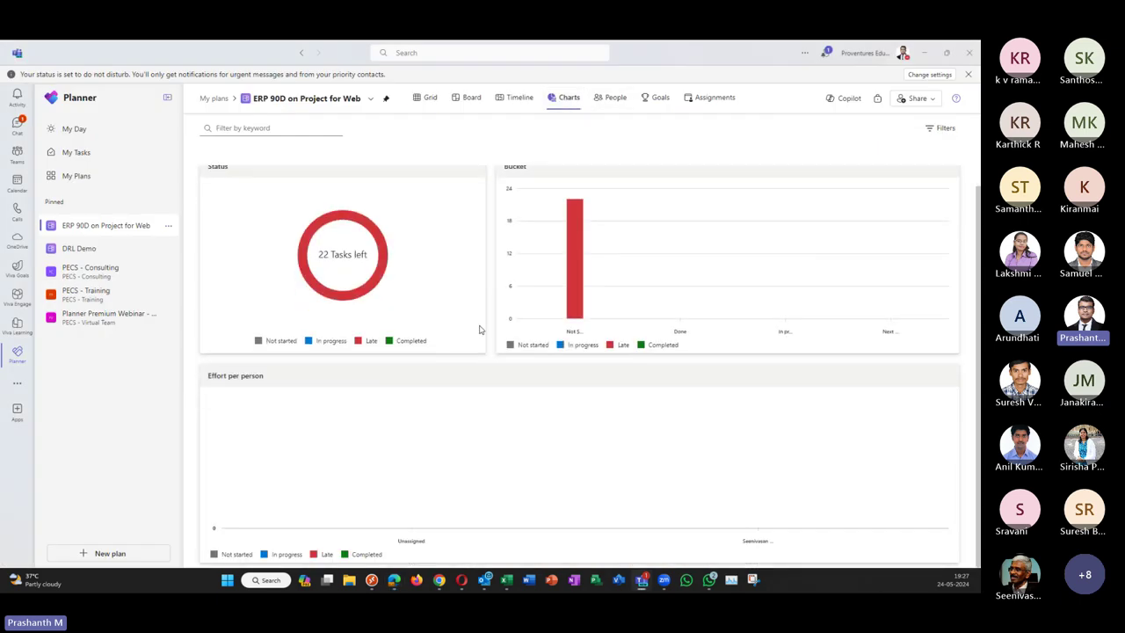
Step: Open the pinned Planner Premium Webinar plan and examine its status, bucket and effort charts and its People view
{"action": "left_click", "coordinate": [95, 320]}
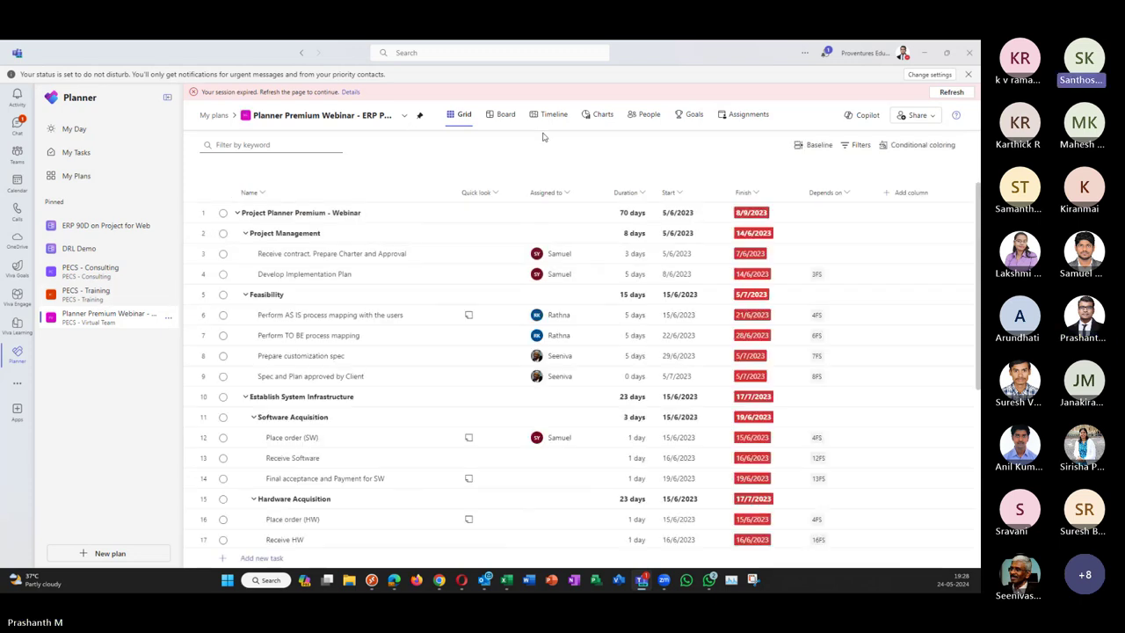
{"action": "left_click", "coordinate": [601, 114]}
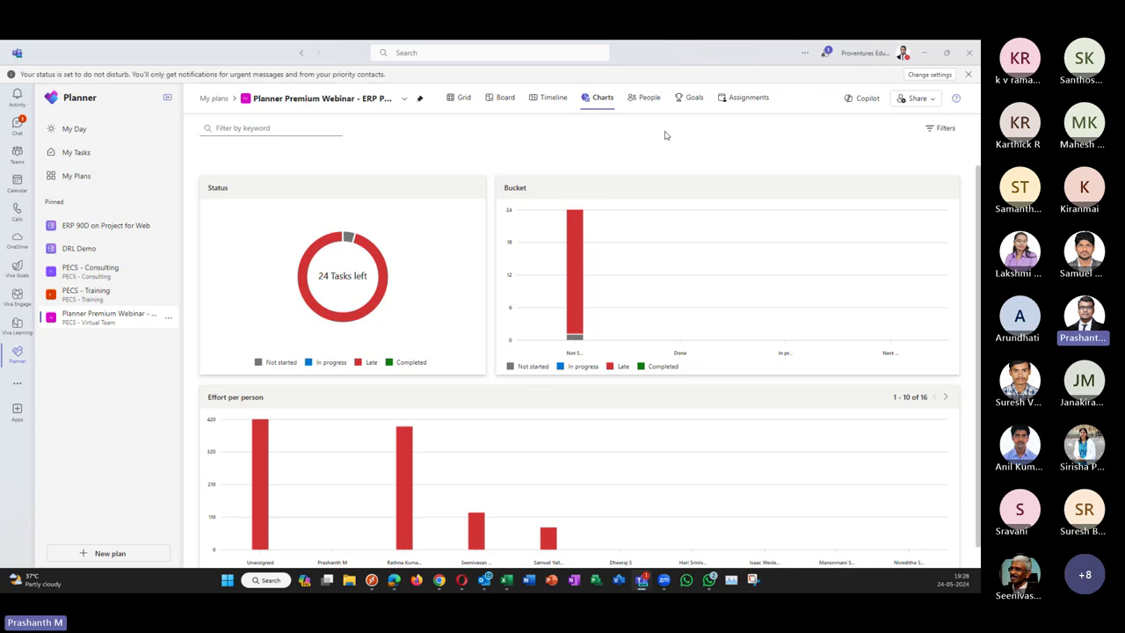
{"action": "left_click", "coordinate": [642, 99]}
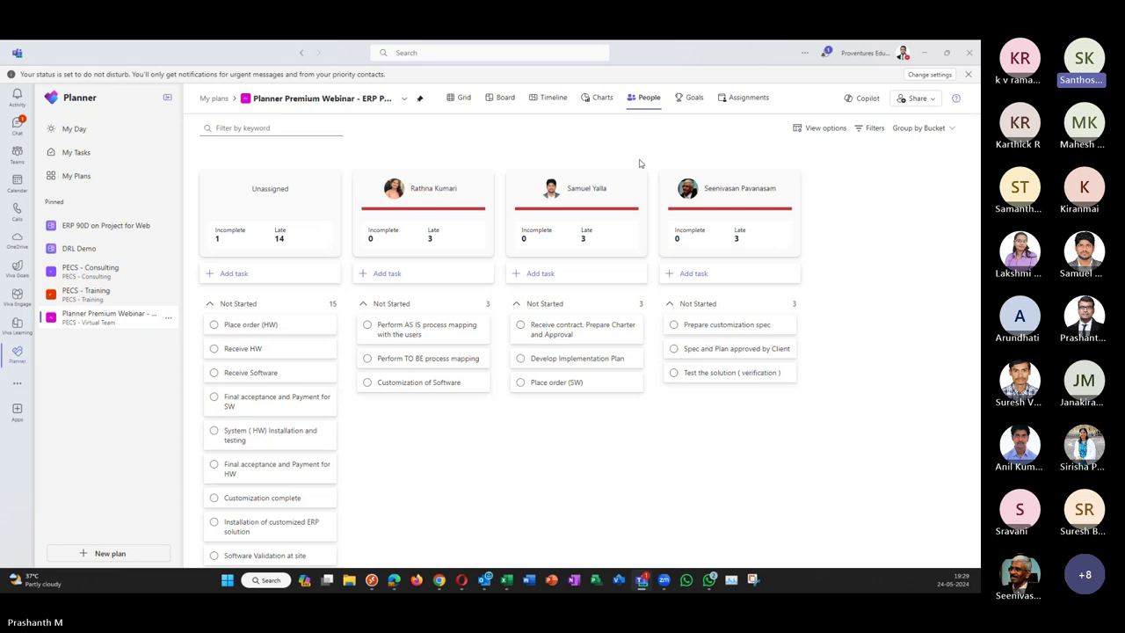
{"action": "left_click", "coordinate": [603, 98]}
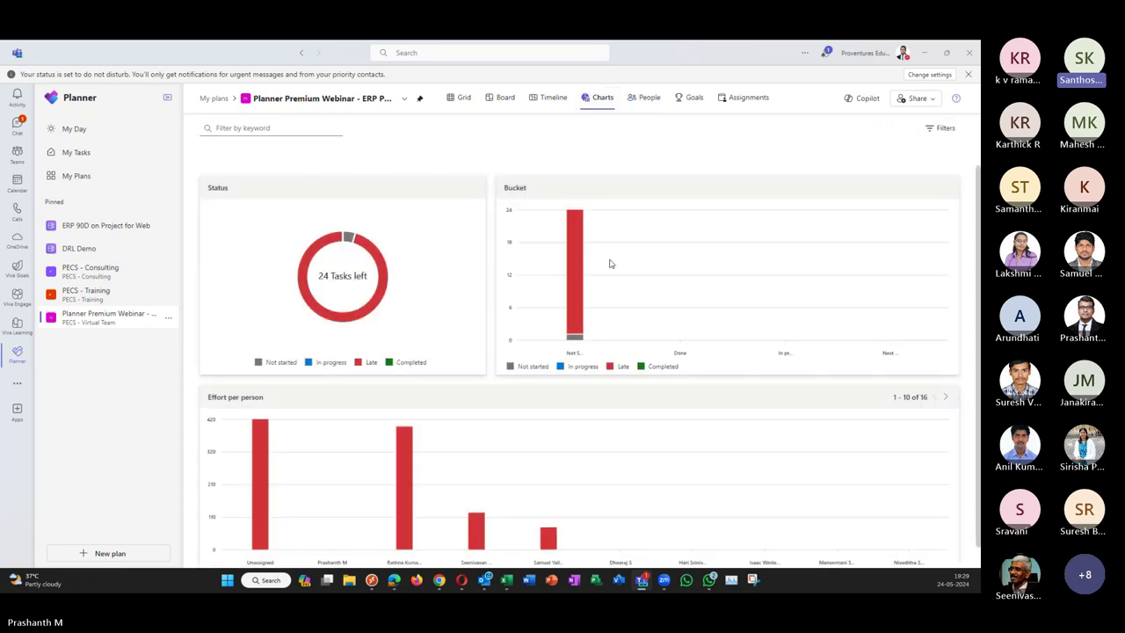
{"action": "mouse_move", "coordinate": [585, 338]}
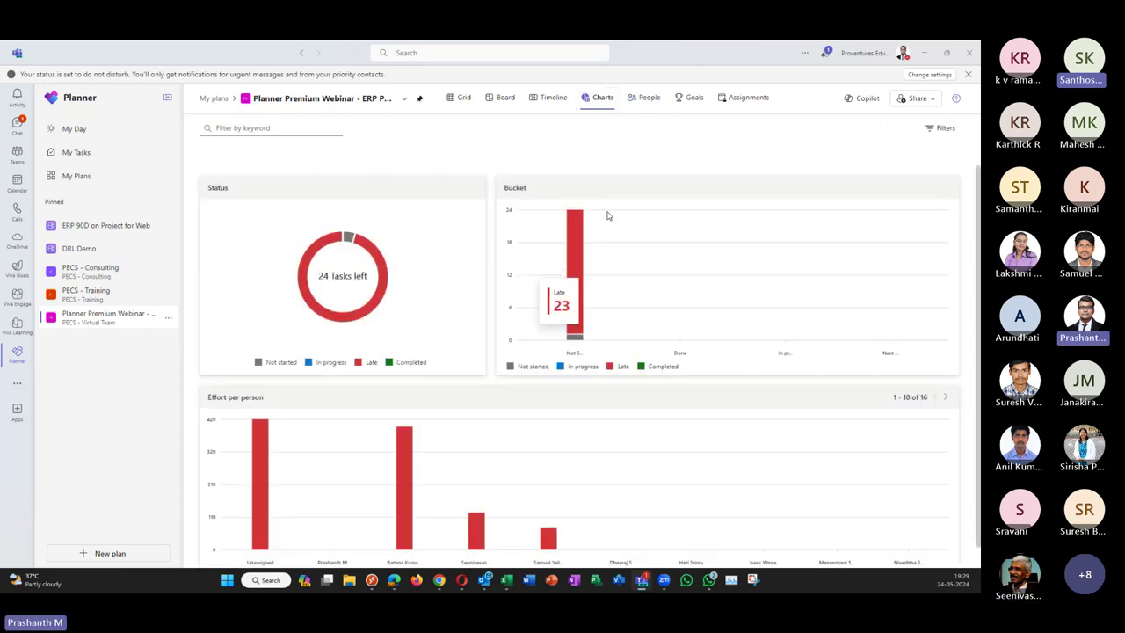
{"action": "scroll", "coordinate": [625, 481], "scroll_direction": "down", "scroll_amount": 1}
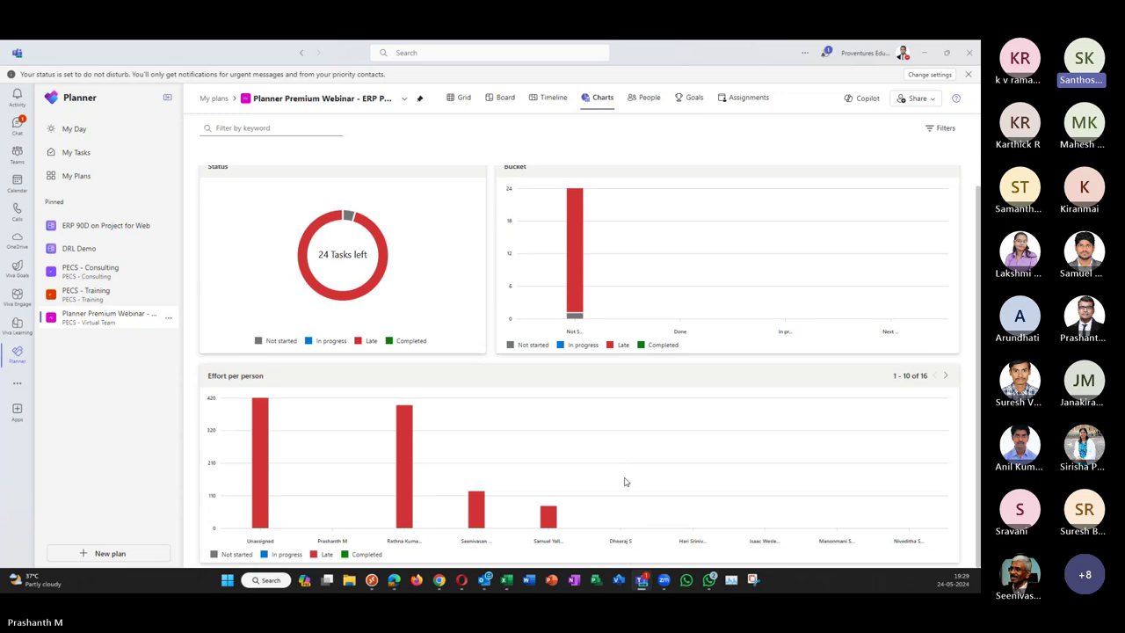
{"action": "scroll", "coordinate": [625, 481], "scroll_direction": "up", "scroll_amount": 1}
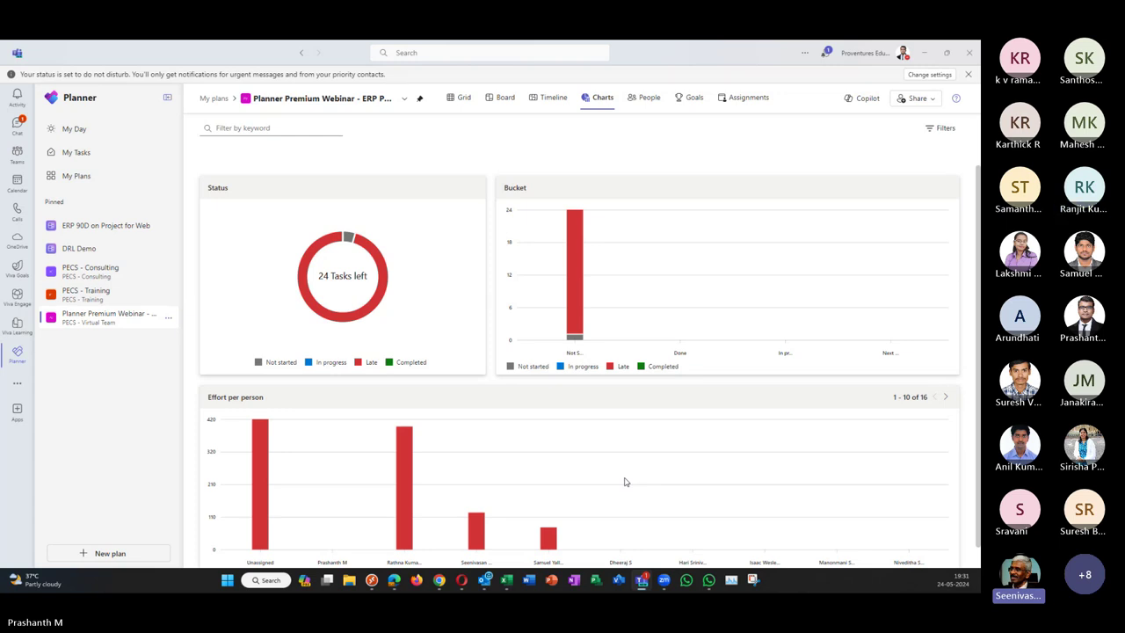
Step: Show the webinar plan as a Timeline and examine the task bars and dependencies starting in June
{"action": "left_click", "coordinate": [551, 98]}
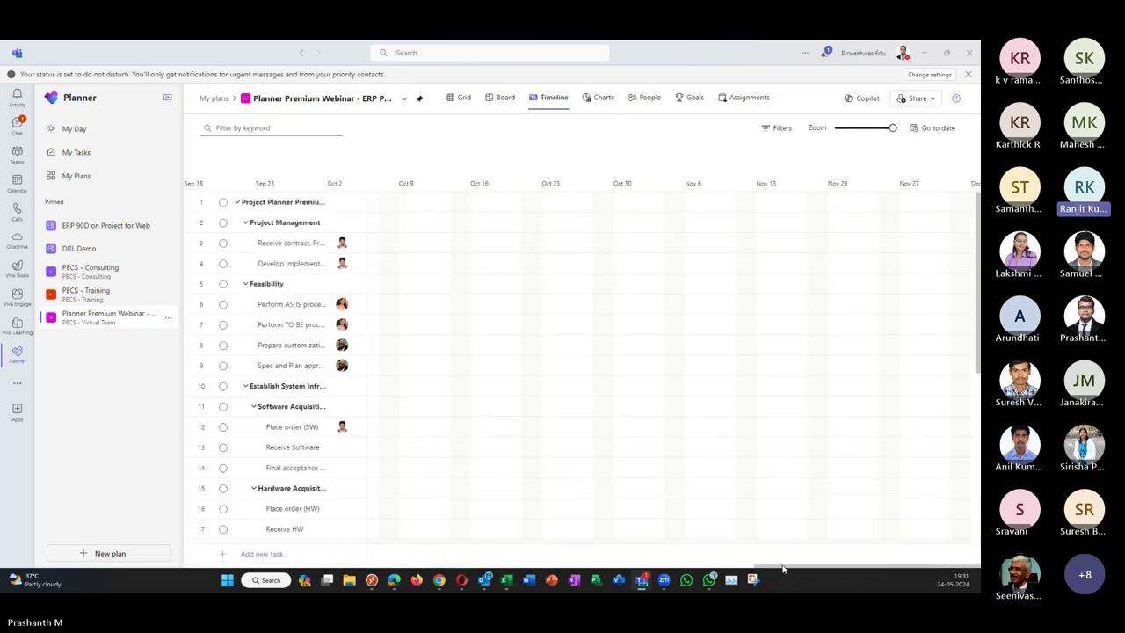
{"action": "left_click_drag", "start_coordinate": [785, 568], "coordinate": [417, 563]}
{"action": "scroll", "coordinate": [581, 462], "scroll_direction": "down", "scroll_amount": 5}
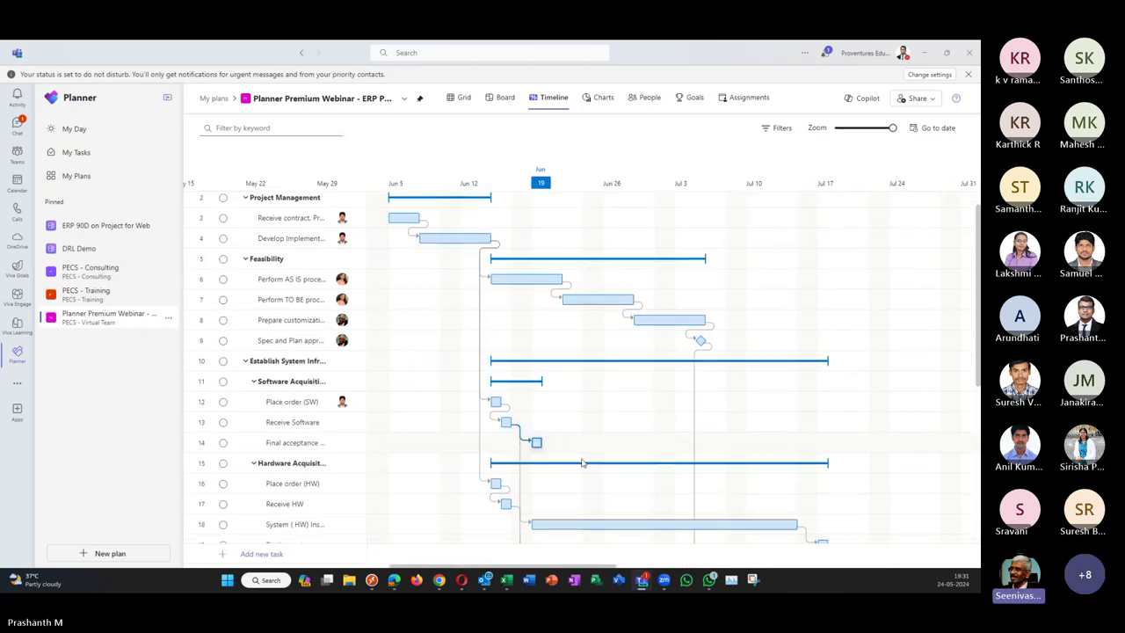
{"action": "scroll", "coordinate": [581, 462], "scroll_direction": "up", "scroll_amount": 5}
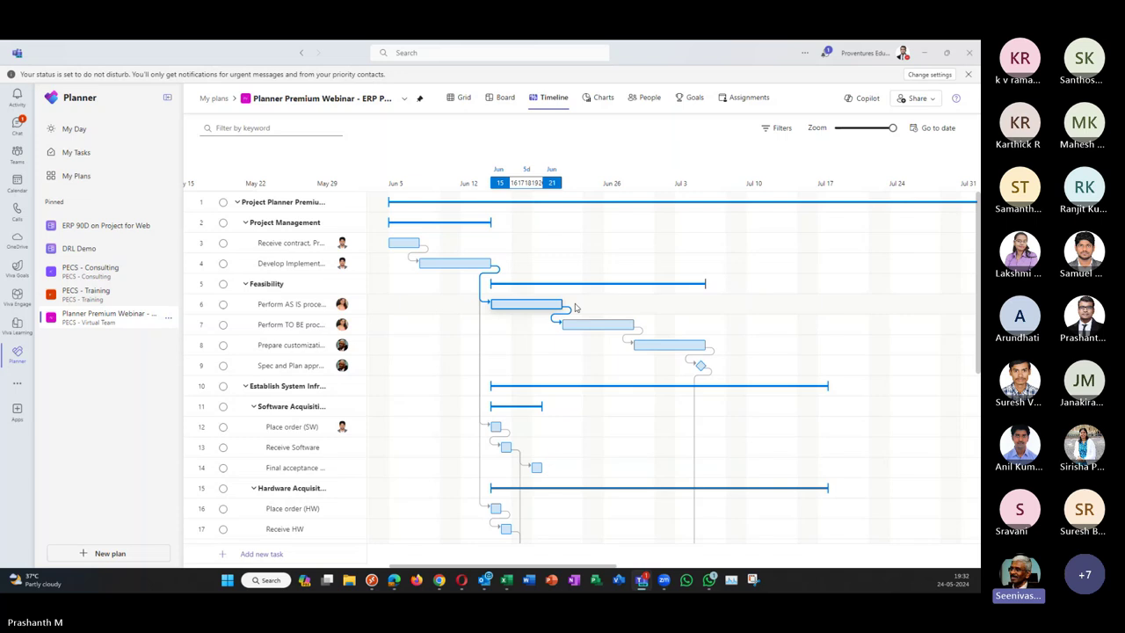
{"action": "scroll", "coordinate": [611, 343], "scroll_direction": "down", "scroll_amount": 3}
{"action": "scroll", "coordinate": [615, 343], "scroll_direction": "up", "scroll_amount": 3}
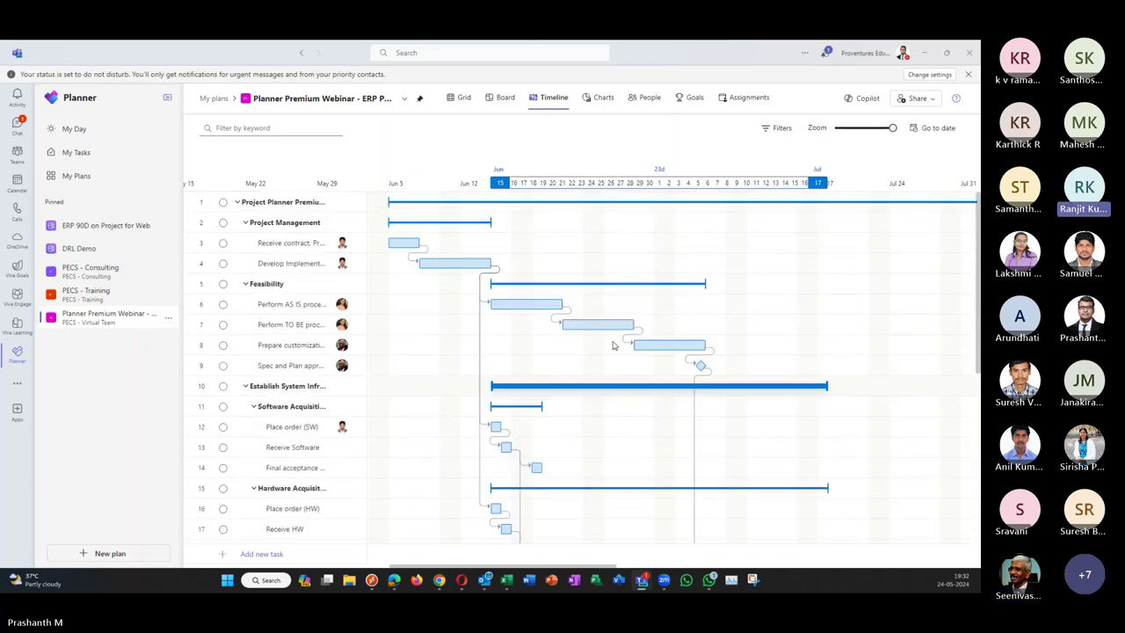
Step: Turn Show Critical Path on and off again in the Timeline's task filters, and close the filters
{"action": "left_click", "coordinate": [770, 130]}
{"action": "left_click", "coordinate": [767, 164]}
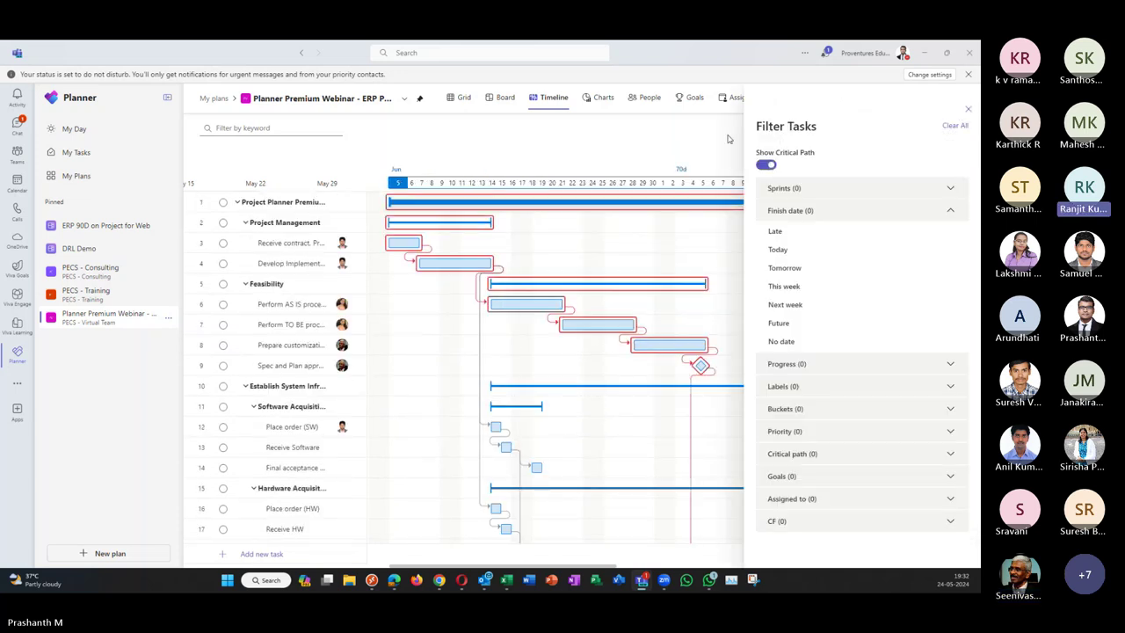
{"action": "left_click", "coordinate": [766, 164]}
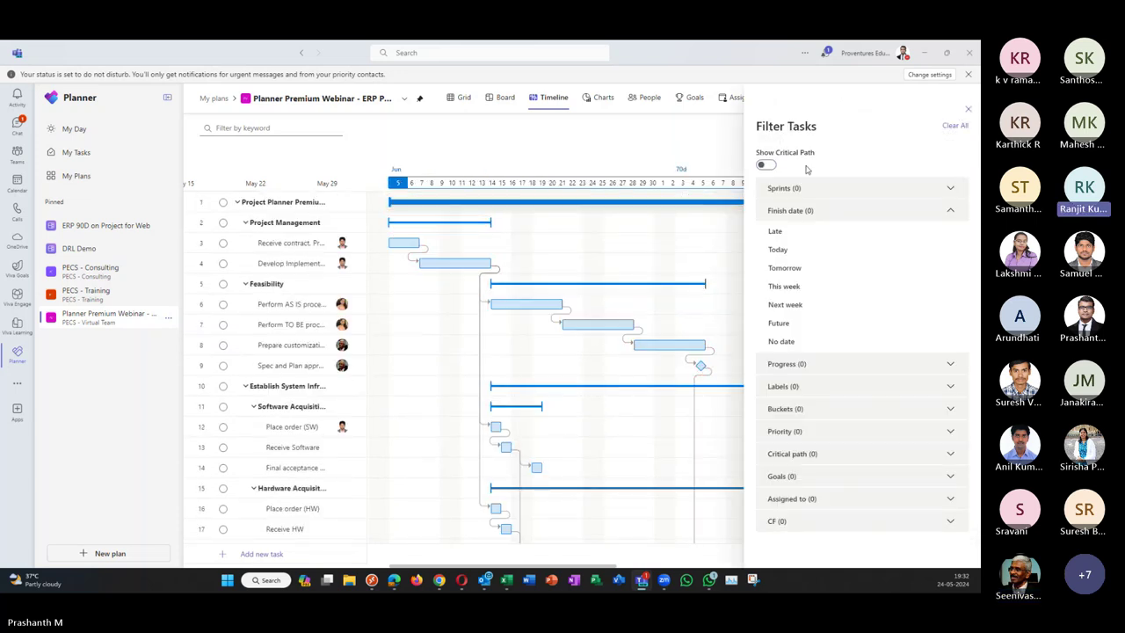
{"action": "left_click", "coordinate": [945, 130]}
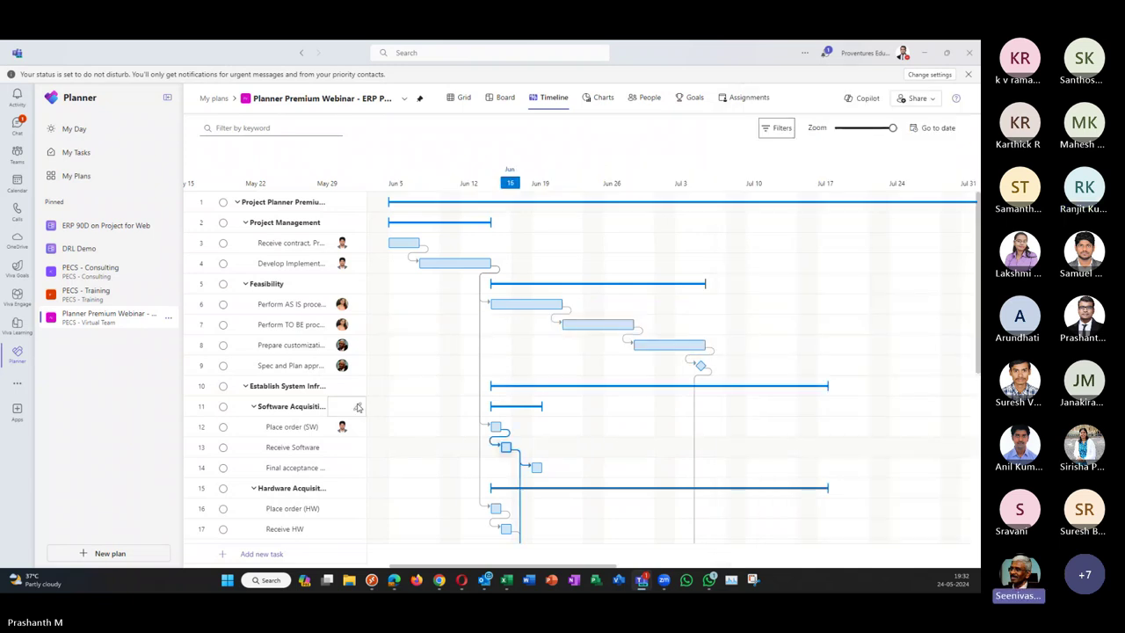
Step: Look through the Timeline's tasks down to Project Closure and return to the first task
{"action": "scroll", "coordinate": [362, 386], "scroll_direction": "down", "scroll_amount": 3}
{"action": "scroll", "coordinate": [365, 387], "scroll_direction": "down", "scroll_amount": 2}
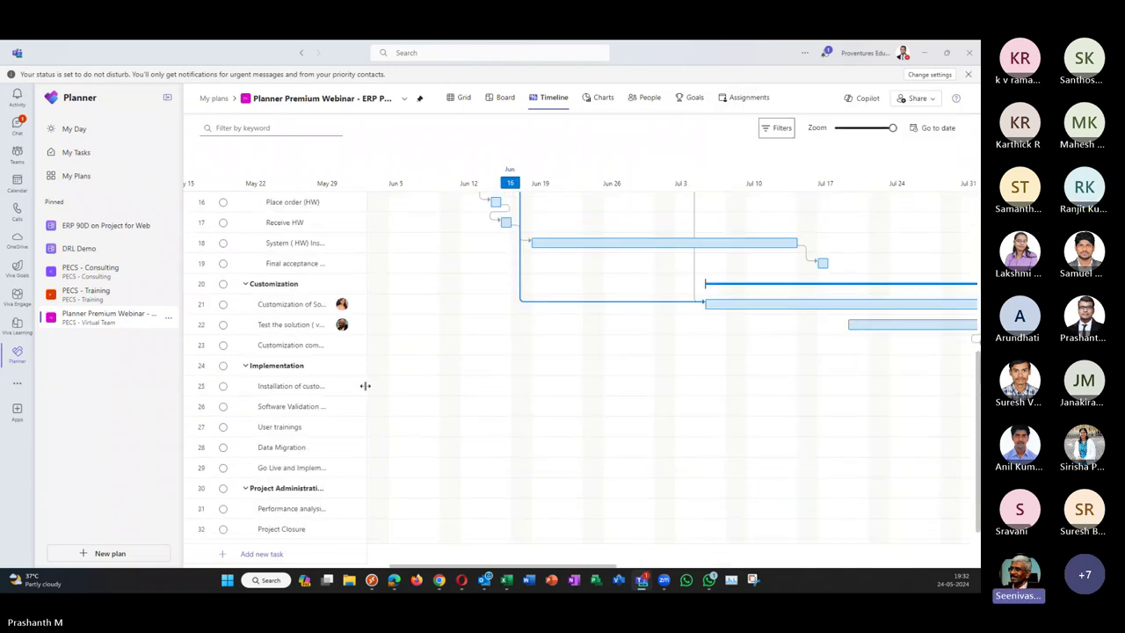
{"action": "scroll", "coordinate": [365, 386], "scroll_direction": "up", "scroll_amount": 2}
{"action": "scroll", "coordinate": [365, 386], "scroll_direction": "down", "scroll_amount": 3}
{"action": "scroll", "coordinate": [365, 385], "scroll_direction": "up", "scroll_amount": 5}
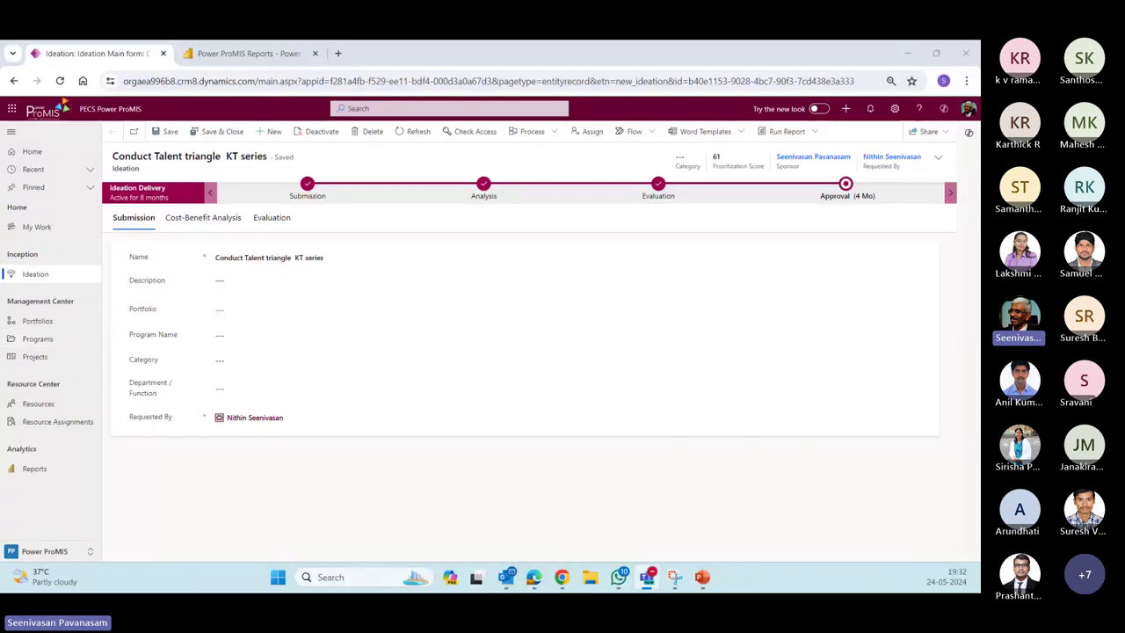
Step: Switch to Power ProMIS in the browser, open the Projects list and look through the Project Center entries
{"action": "key", "text": "alt+Tab"}
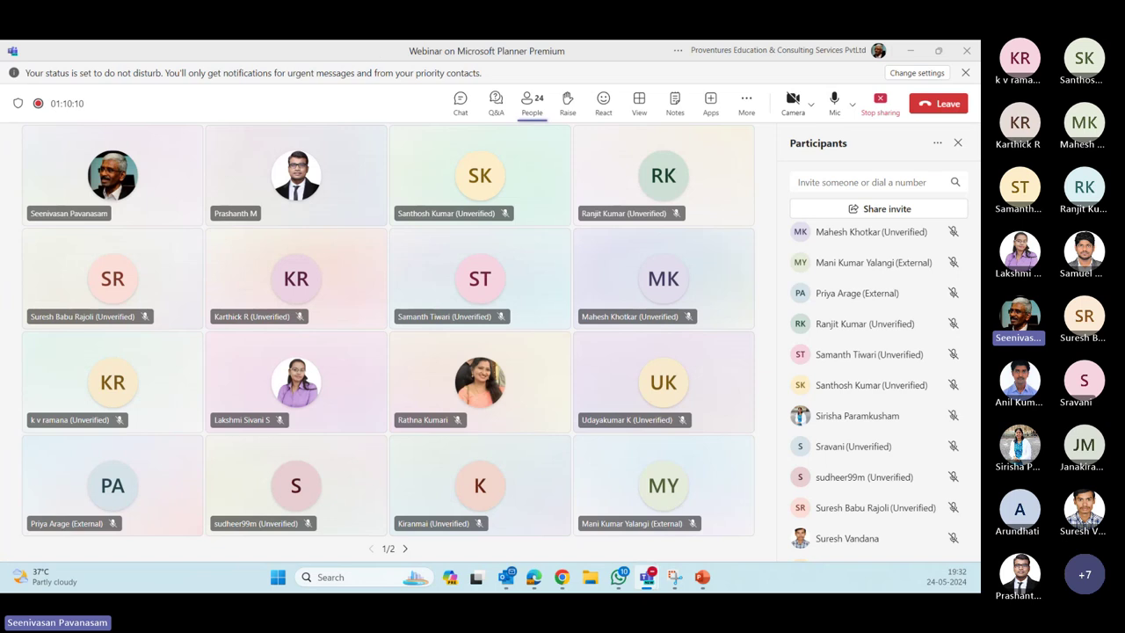
{"action": "key", "text": "alt+Tab"}
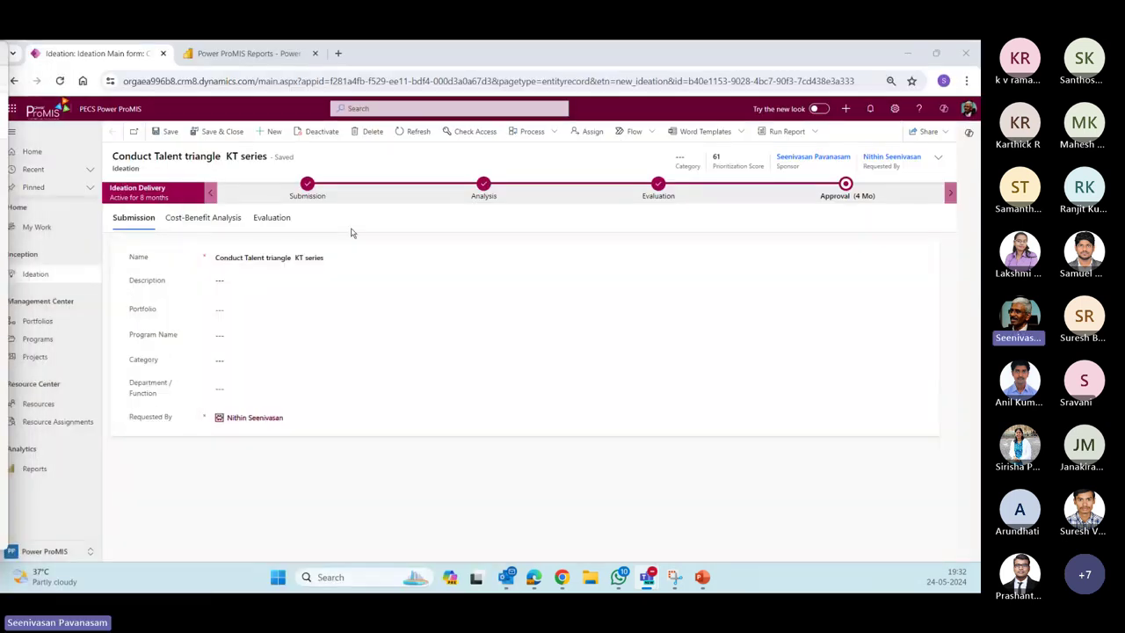
{"action": "left_click", "coordinate": [291, 383]}
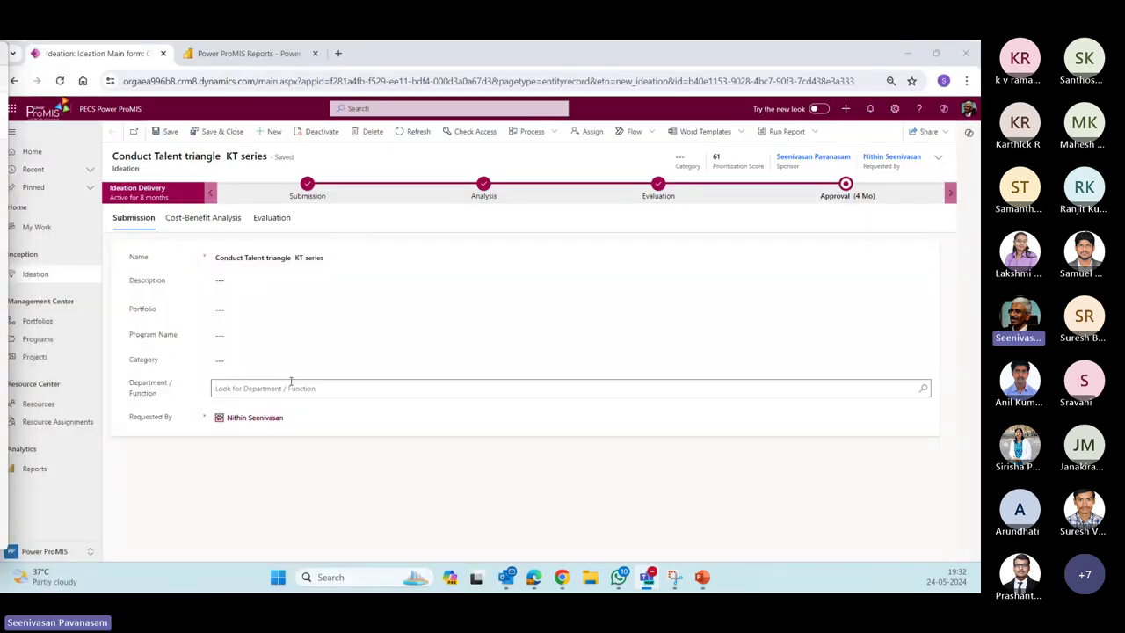
{"action": "left_click", "coordinate": [37, 358]}
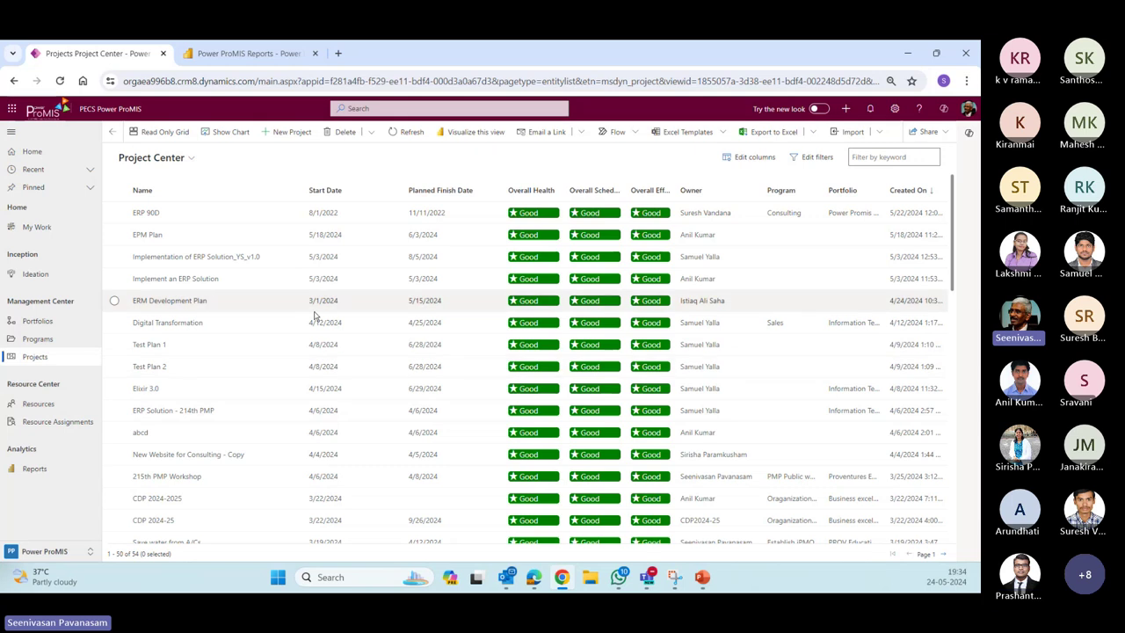
{"action": "scroll", "coordinate": [297, 426], "scroll_direction": "down", "scroll_amount": 3}
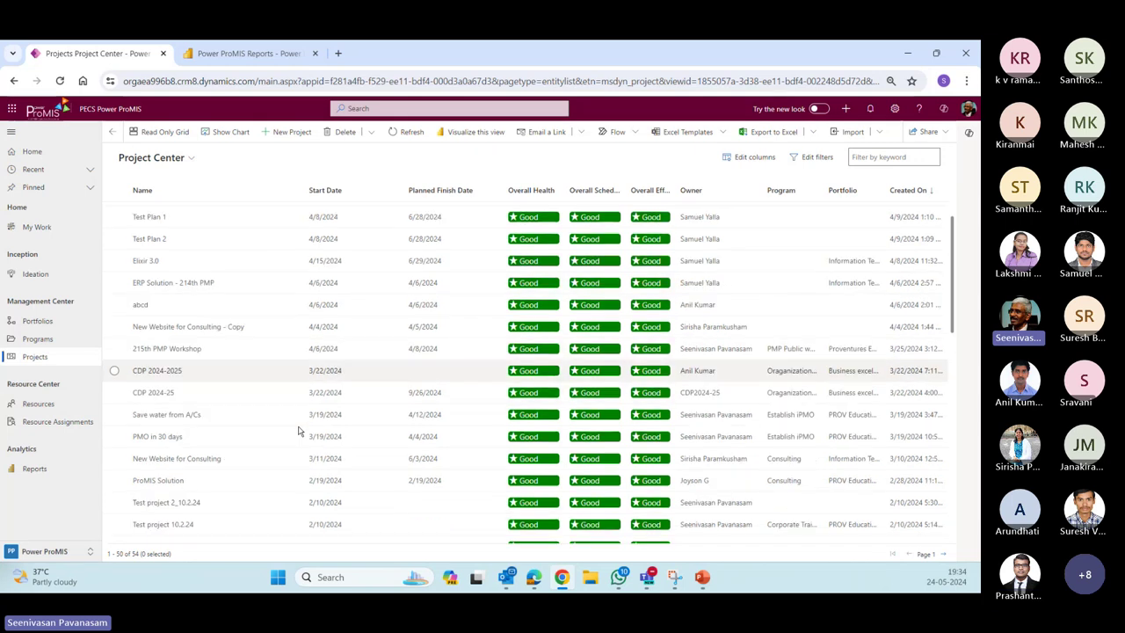
{"action": "scroll", "coordinate": [297, 431], "scroll_direction": "up", "scroll_amount": 3}
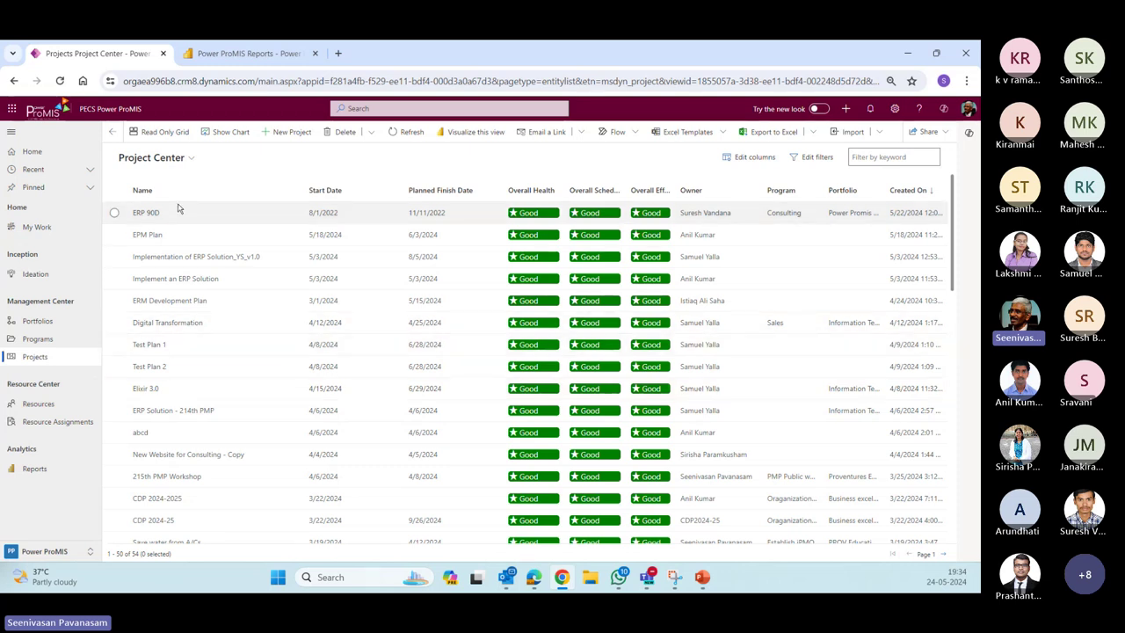
Step: Change the project list to the Projects Center Gantt view, try the Quarter of Day scale and set the timescale to Month
{"action": "left_click", "coordinate": [193, 159]}
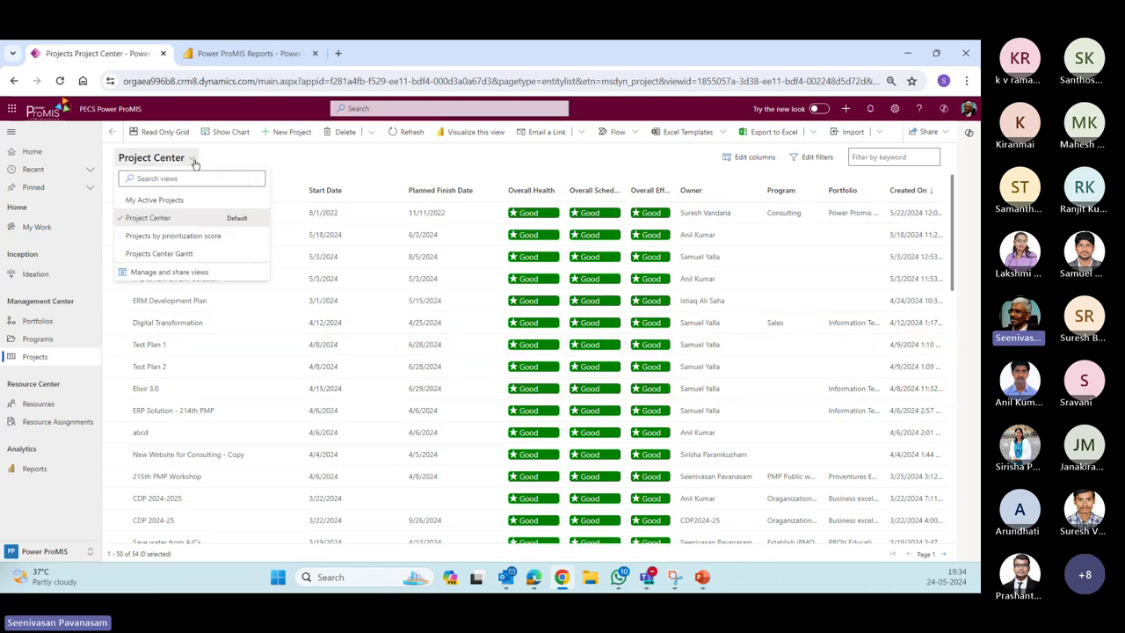
{"action": "left_click", "coordinate": [167, 254]}
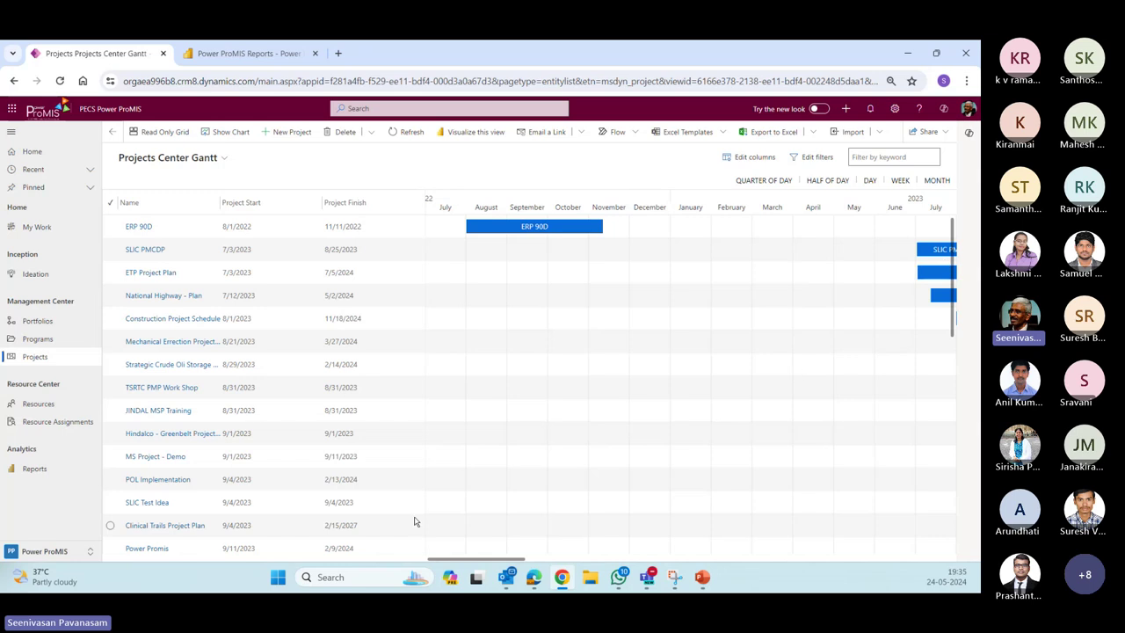
{"action": "left_click", "coordinate": [770, 182]}
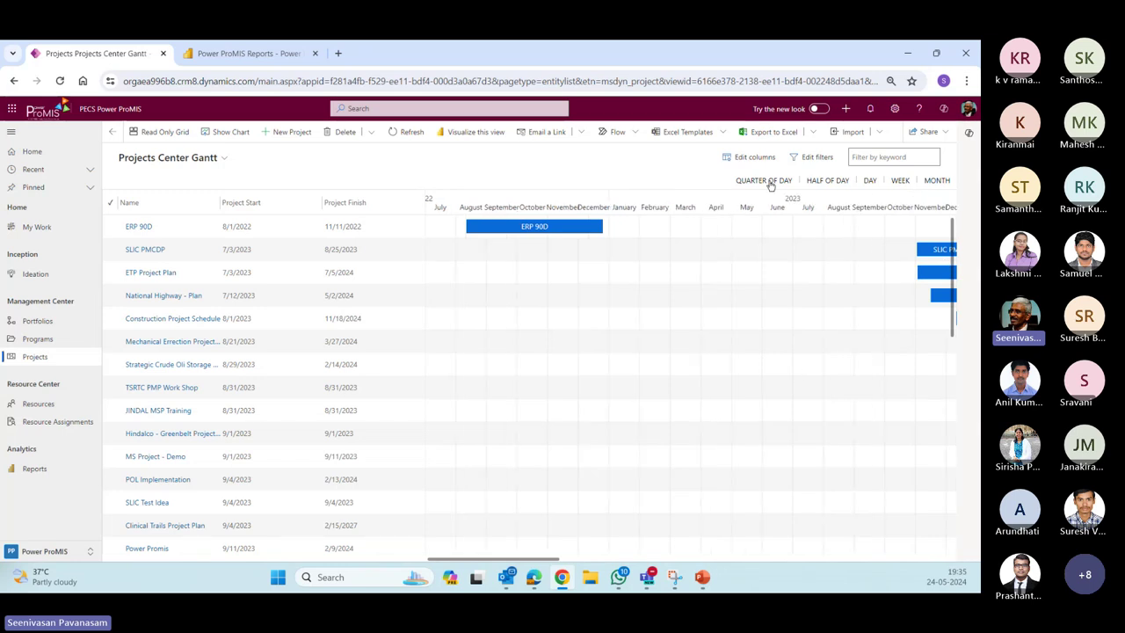
{"action": "left_click", "coordinate": [937, 181]}
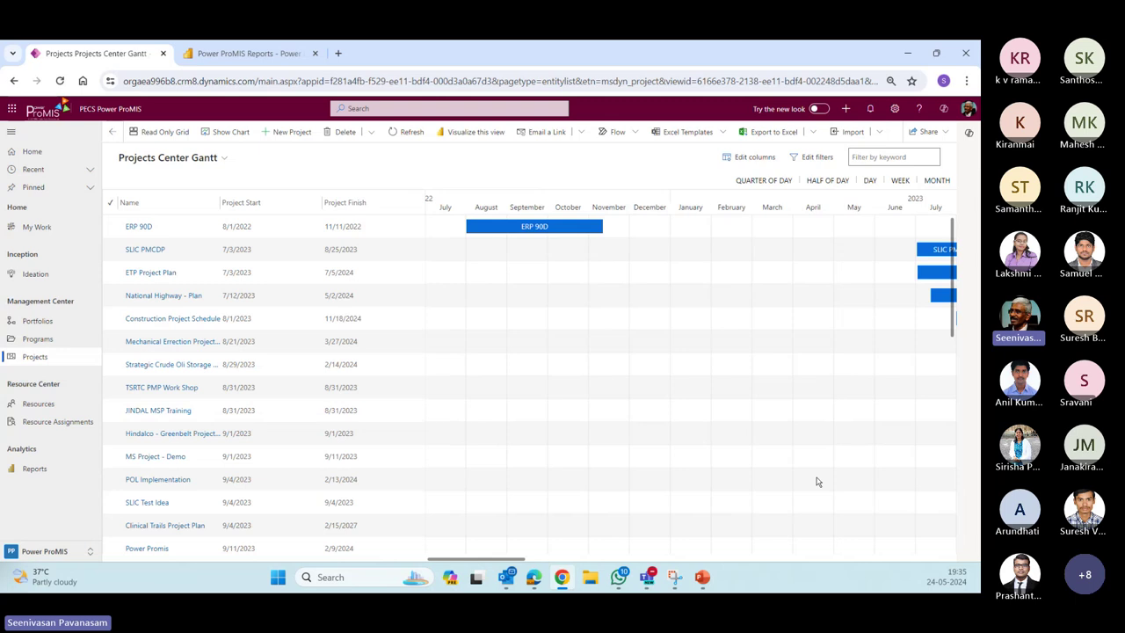
Step: Look along the project bars in the Projects Center Gantt and open the ETP Project Plan project
{"action": "left_click_drag", "start_coordinate": [478, 559], "coordinate": [595, 559]}
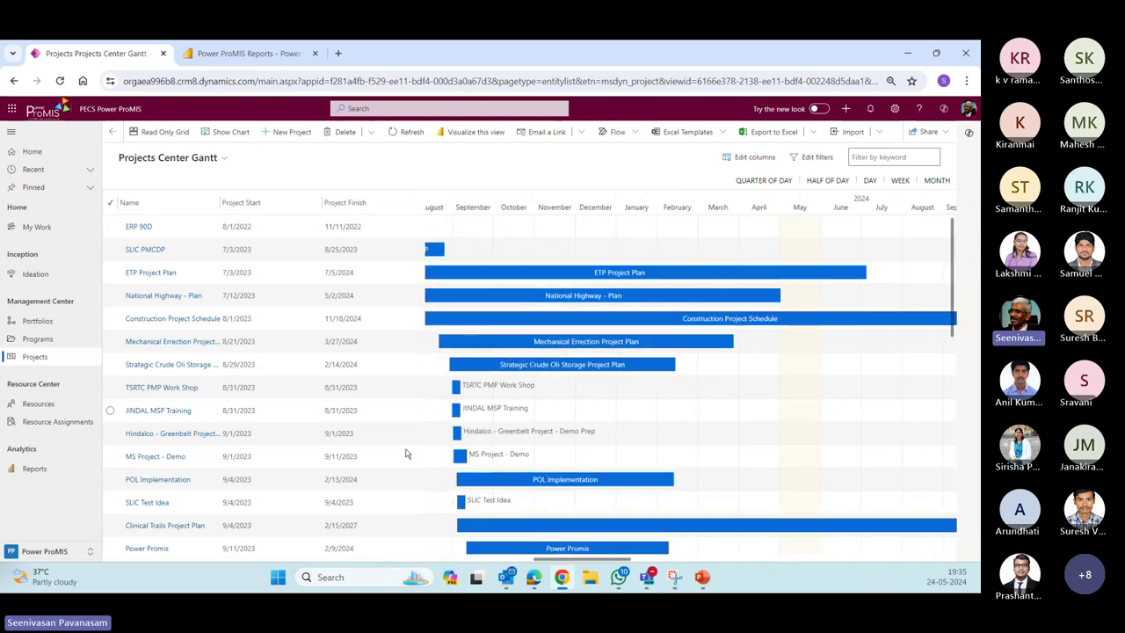
{"action": "left_click_drag", "start_coordinate": [559, 560], "coordinate": [509, 560]}
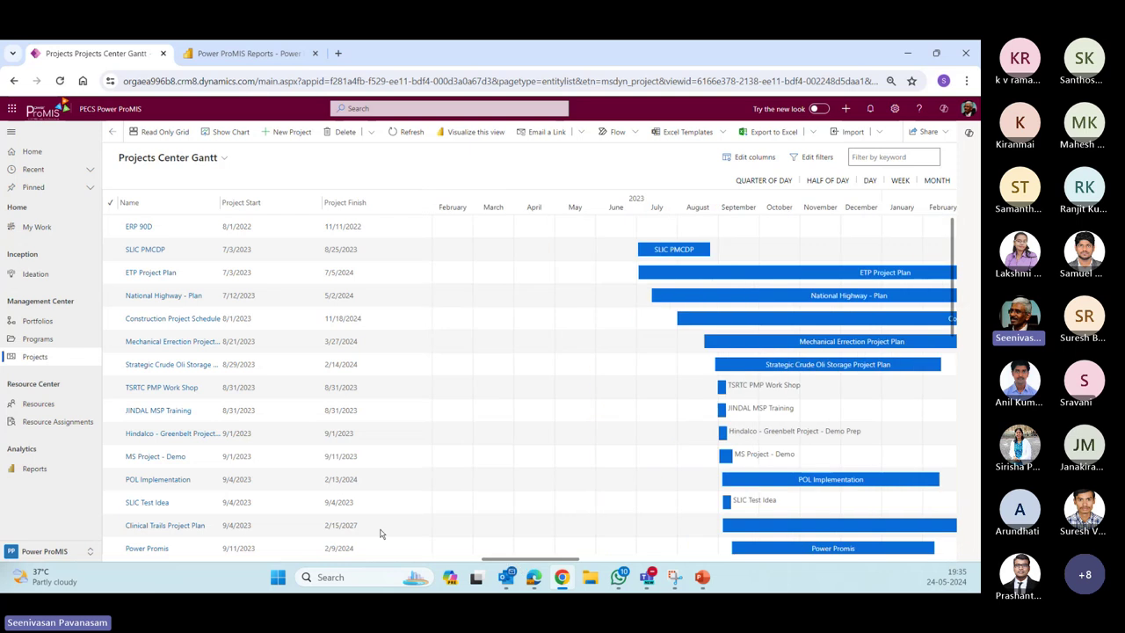
{"action": "left_click", "coordinate": [52, 277]}
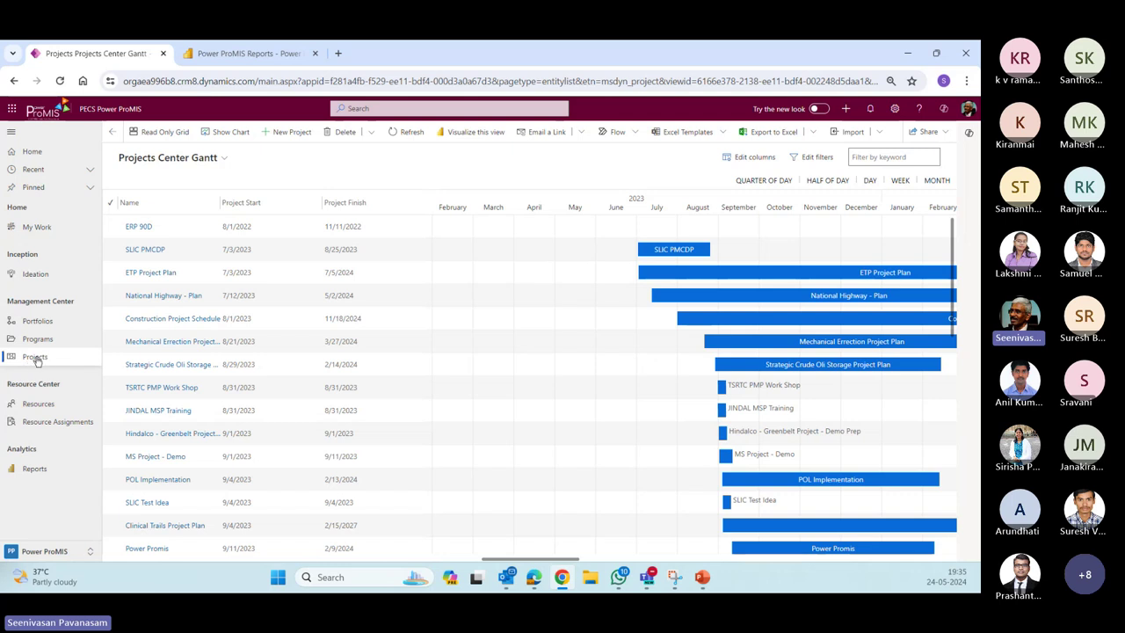
{"action": "left_click", "coordinate": [276, 136]}
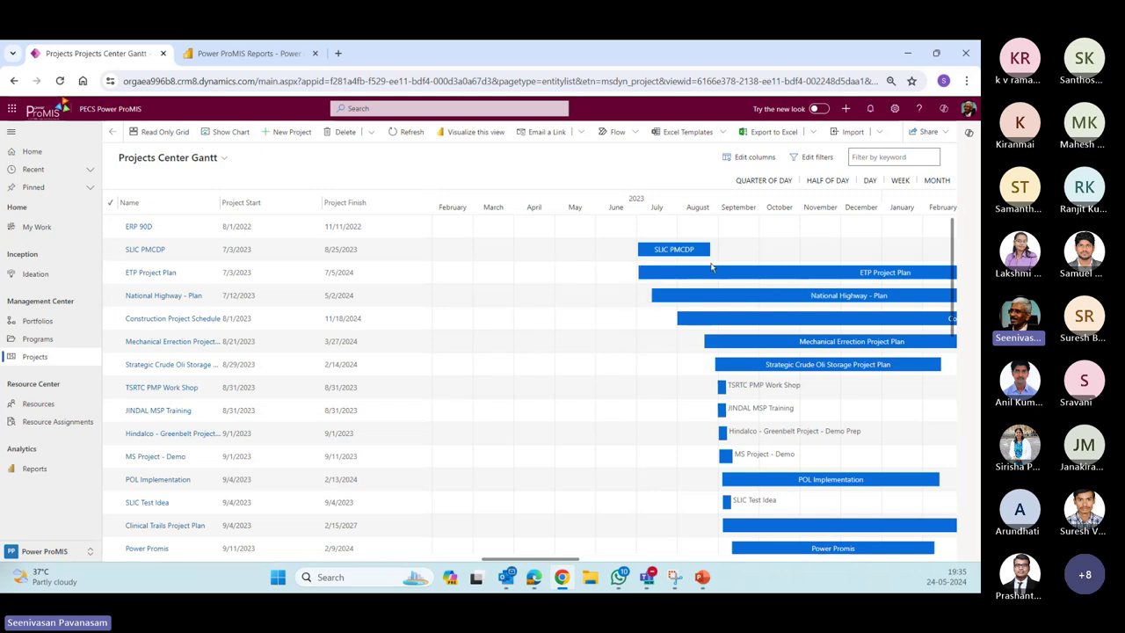
{"action": "left_click", "coordinate": [110, 273]}
{"action": "left_click", "coordinate": [148, 274]}
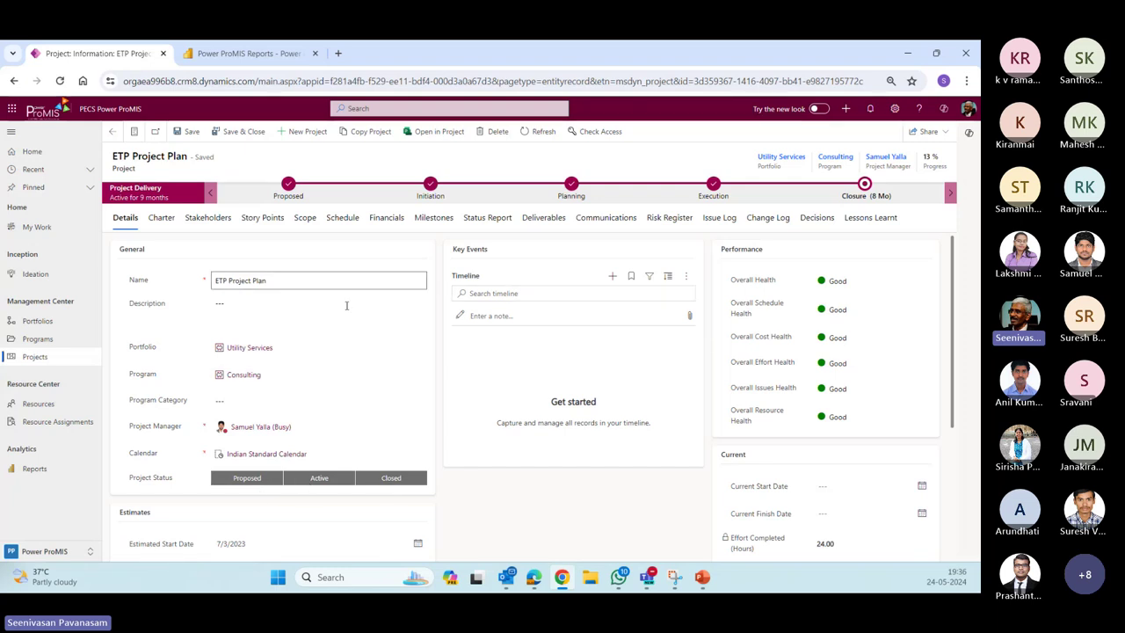
Step: Review the ETP Project Plan's Charter, Stakeholders, Story Points, Scope and Financials pages in turn
{"action": "left_click", "coordinate": [163, 219]}
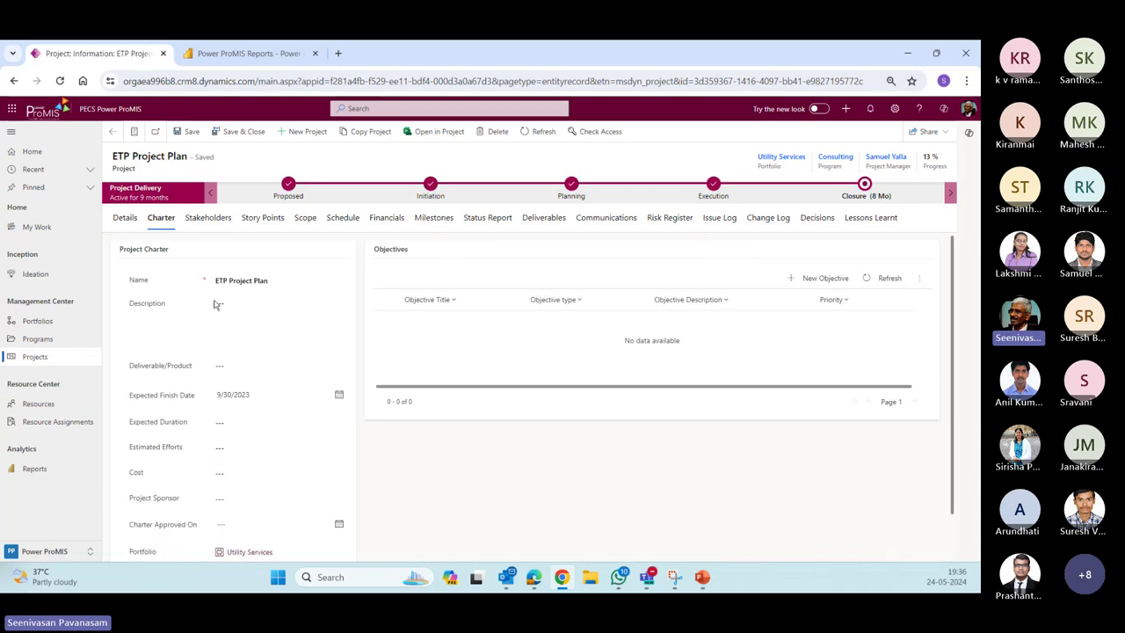
{"action": "left_click", "coordinate": [211, 220]}
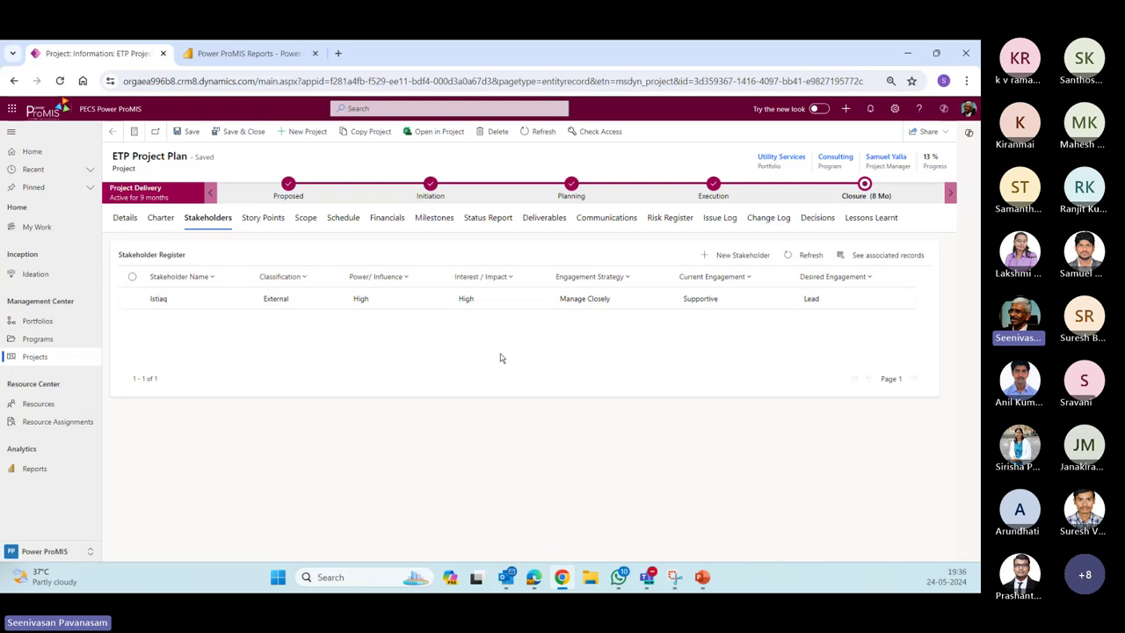
{"action": "left_click", "coordinate": [267, 220]}
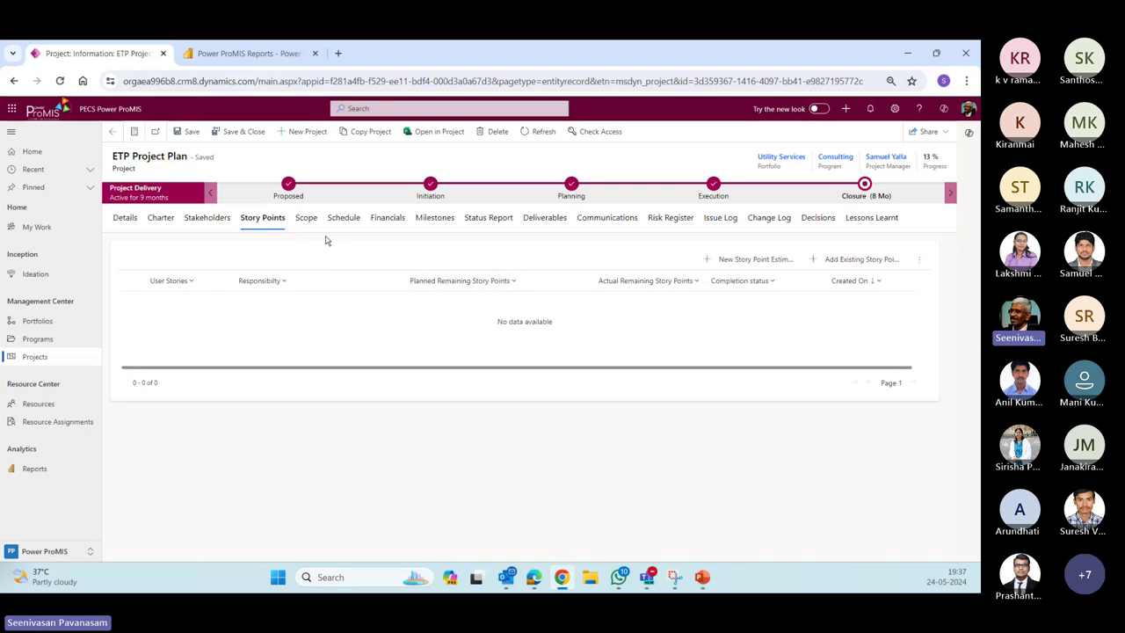
{"action": "left_click", "coordinate": [306, 218]}
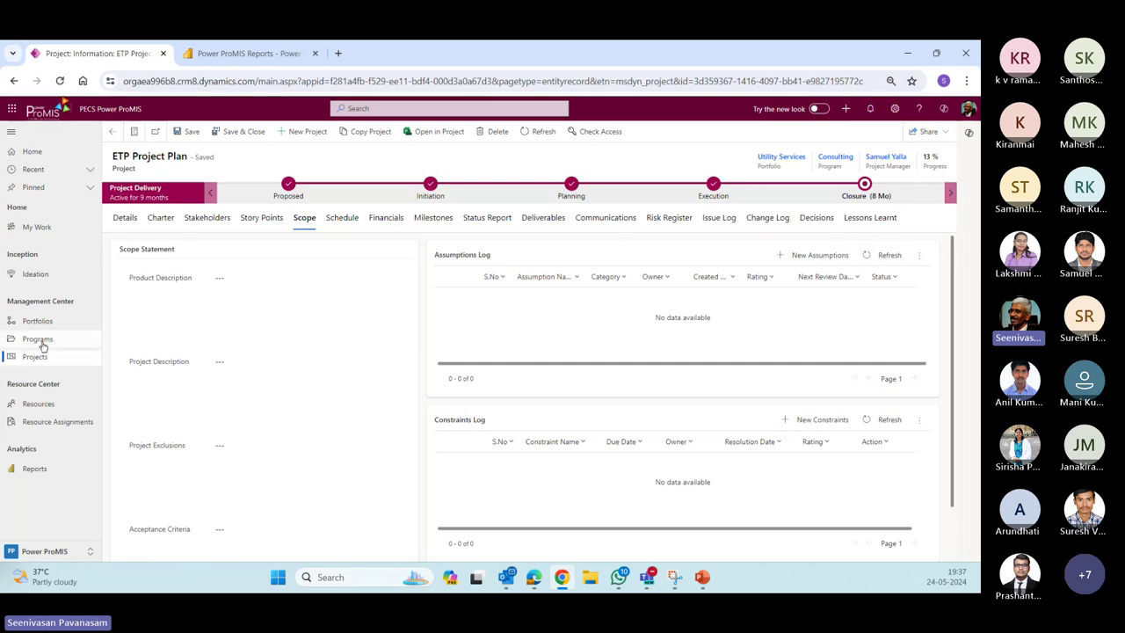
{"action": "left_click", "coordinate": [391, 218]}
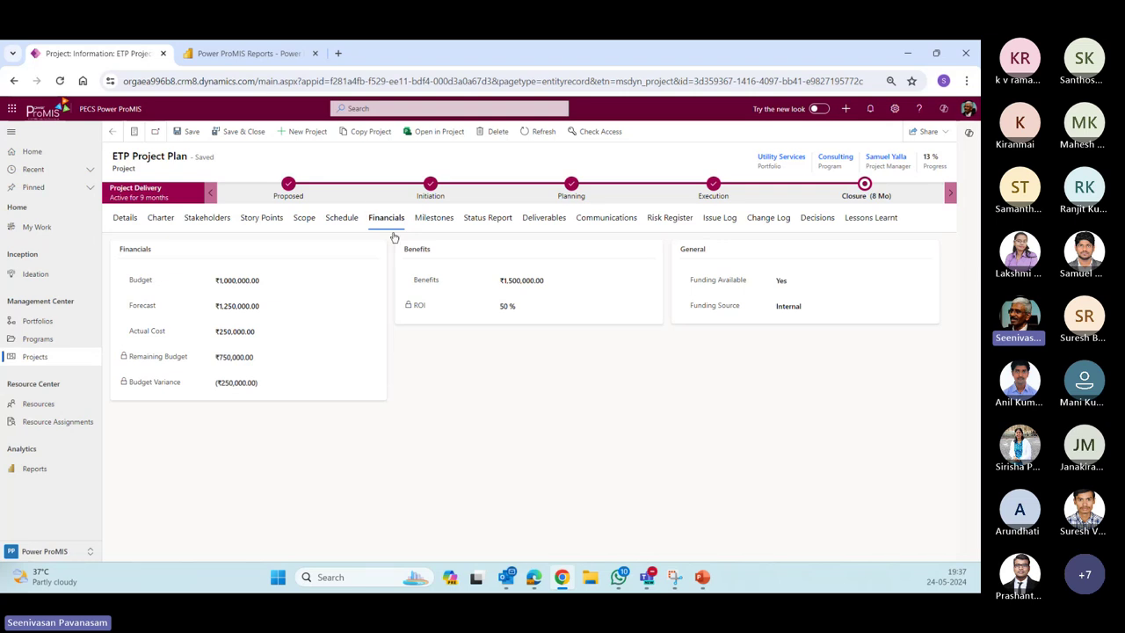
Step: Open the ETP Project Plan's schedule and show it as a Board and as a Timeline
{"action": "left_click", "coordinate": [342, 218]}
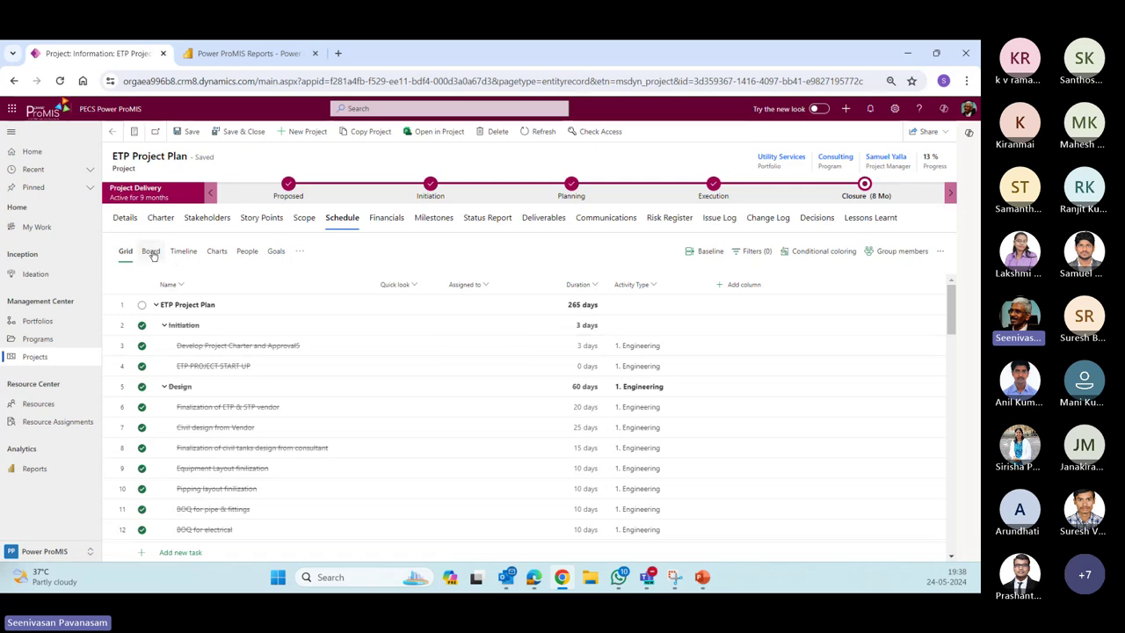
{"action": "left_click", "coordinate": [151, 252]}
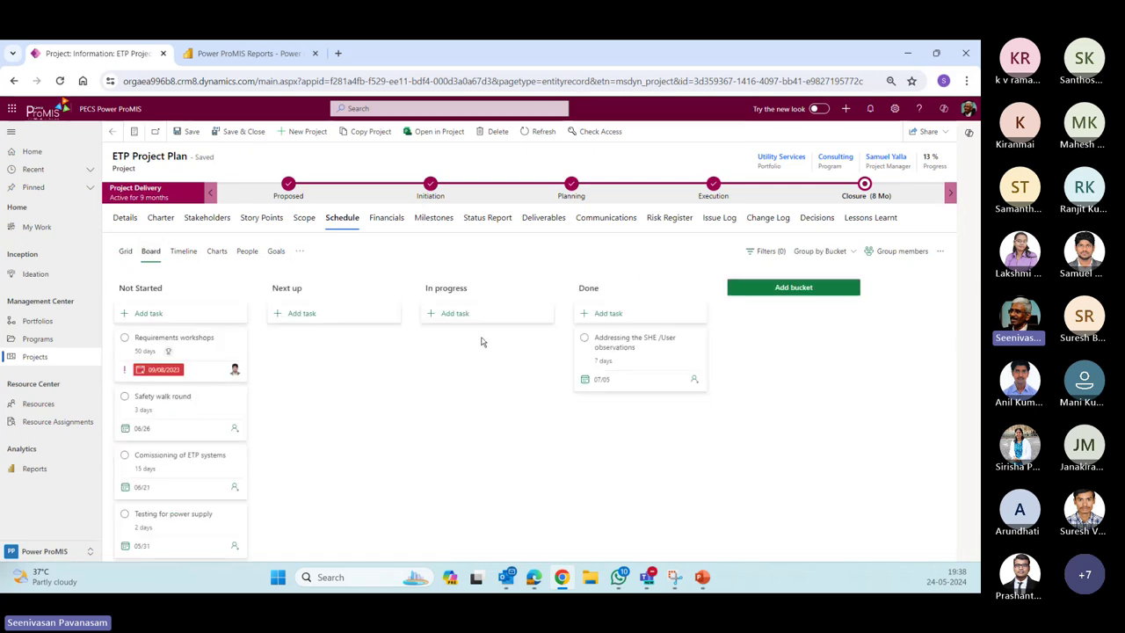
{"action": "left_click", "coordinate": [183, 251]}
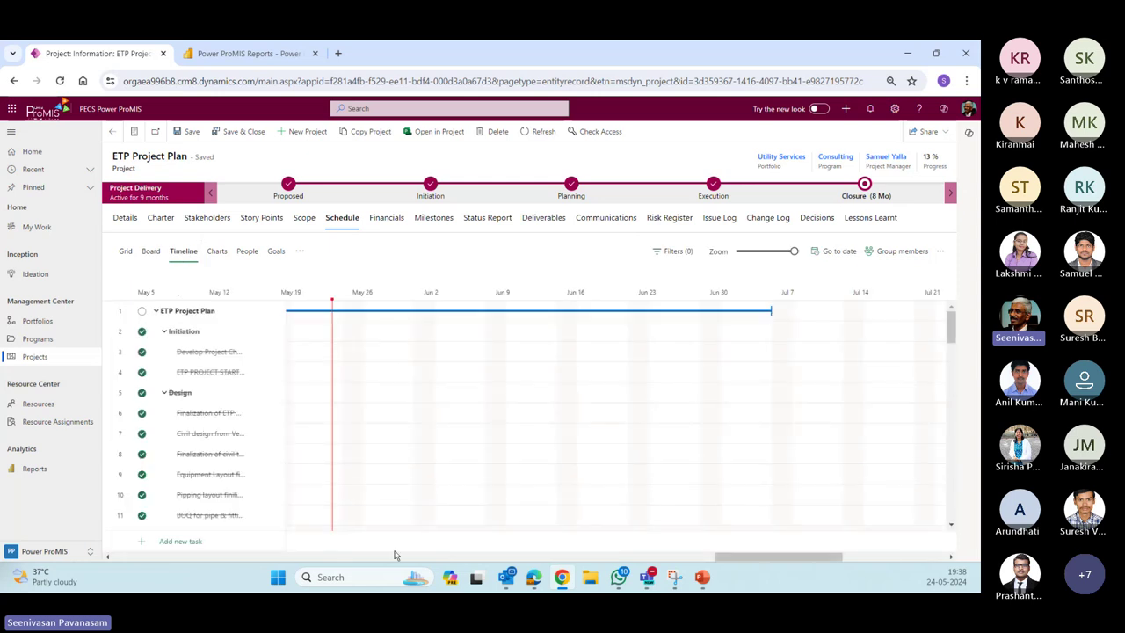
Step: Zoom the schedule's Timeline out to months and examine the task bars and dependencies from the July 2023 project start
{"action": "left_click", "coordinate": [755, 251]}
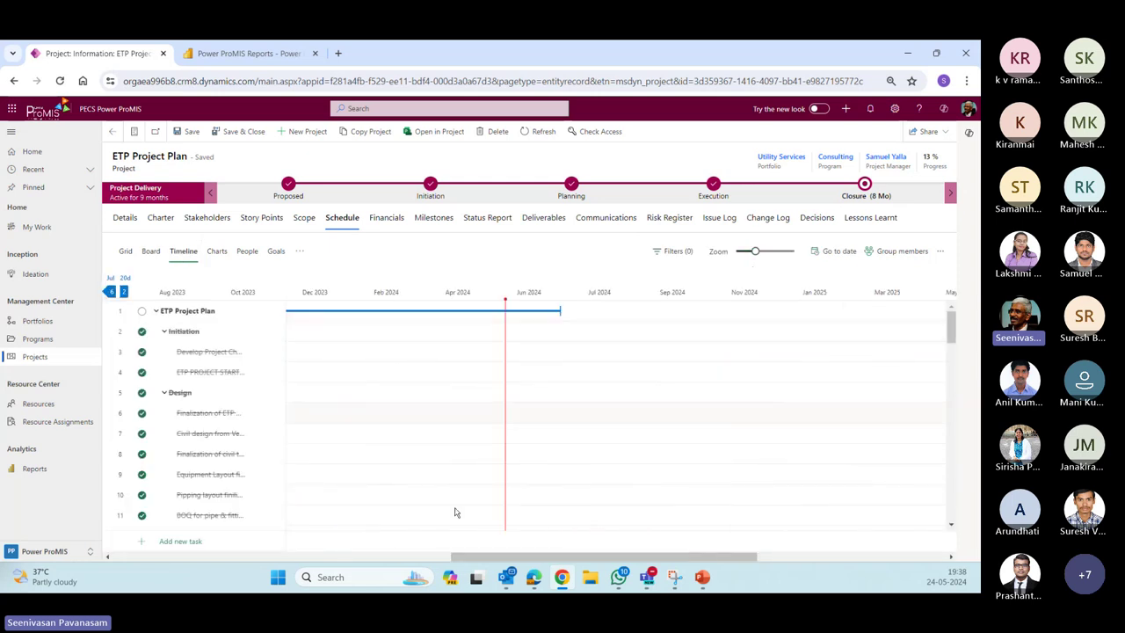
{"action": "left_click", "coordinate": [340, 557]}
{"action": "left_click", "coordinate": [326, 554]}
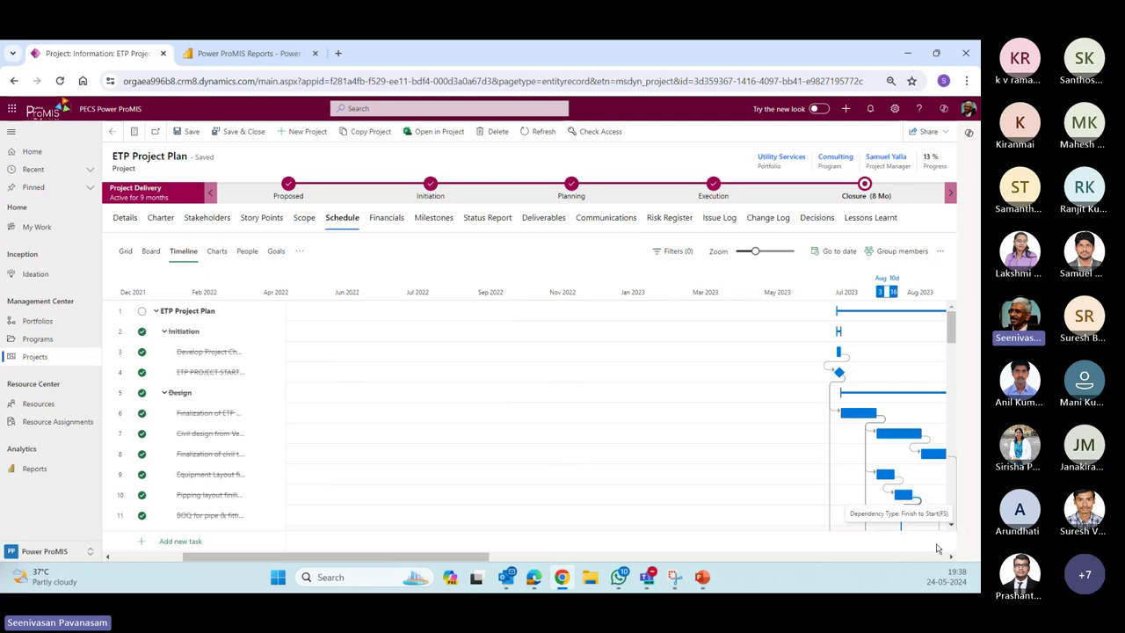
{"action": "left_click", "coordinate": [951, 557]}
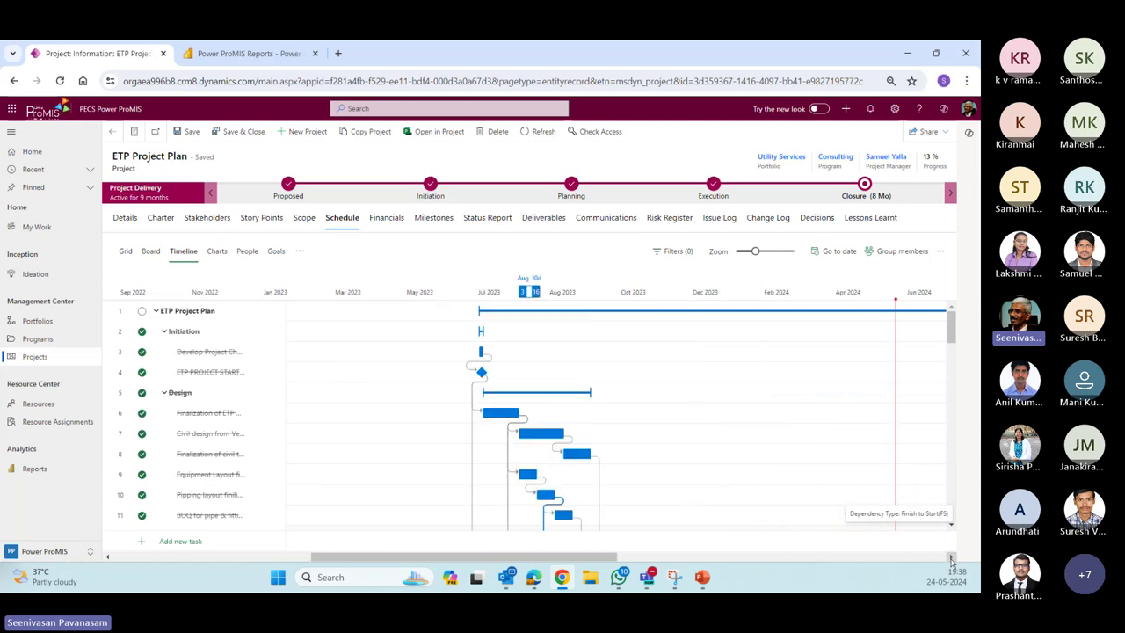
{"action": "scroll", "coordinate": [681, 428], "scroll_direction": "down", "scroll_amount": 10}
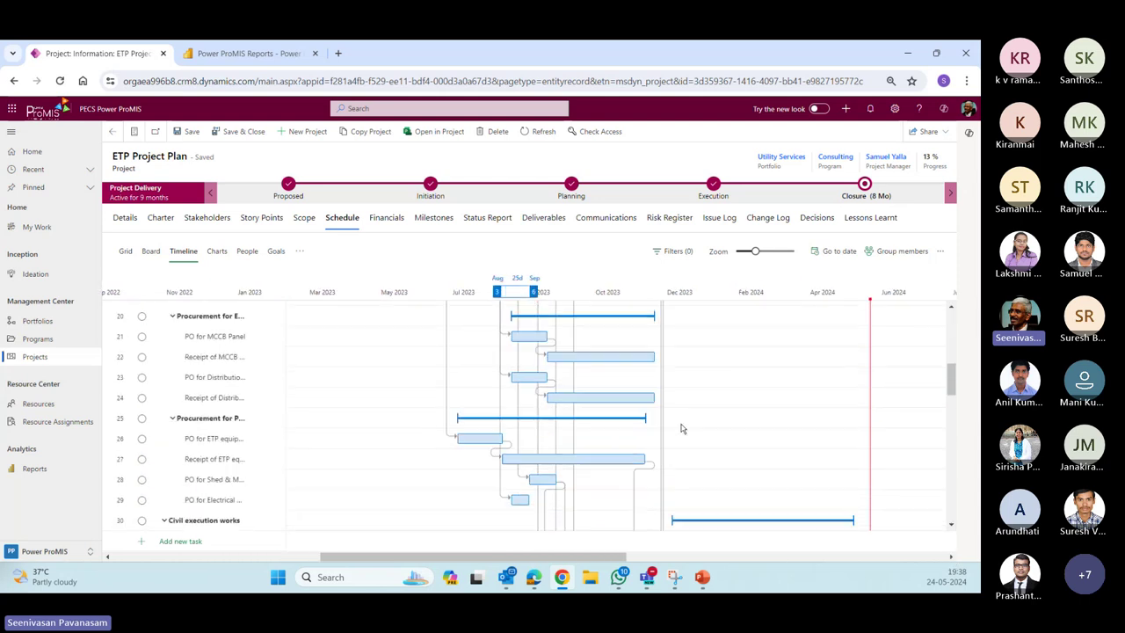
{"action": "scroll", "coordinate": [682, 428], "scroll_direction": "up", "scroll_amount": 10}
{"action": "scroll", "coordinate": [681, 428], "scroll_direction": "down", "scroll_amount": 5}
{"action": "scroll", "coordinate": [681, 429], "scroll_direction": "up", "scroll_amount": 5}
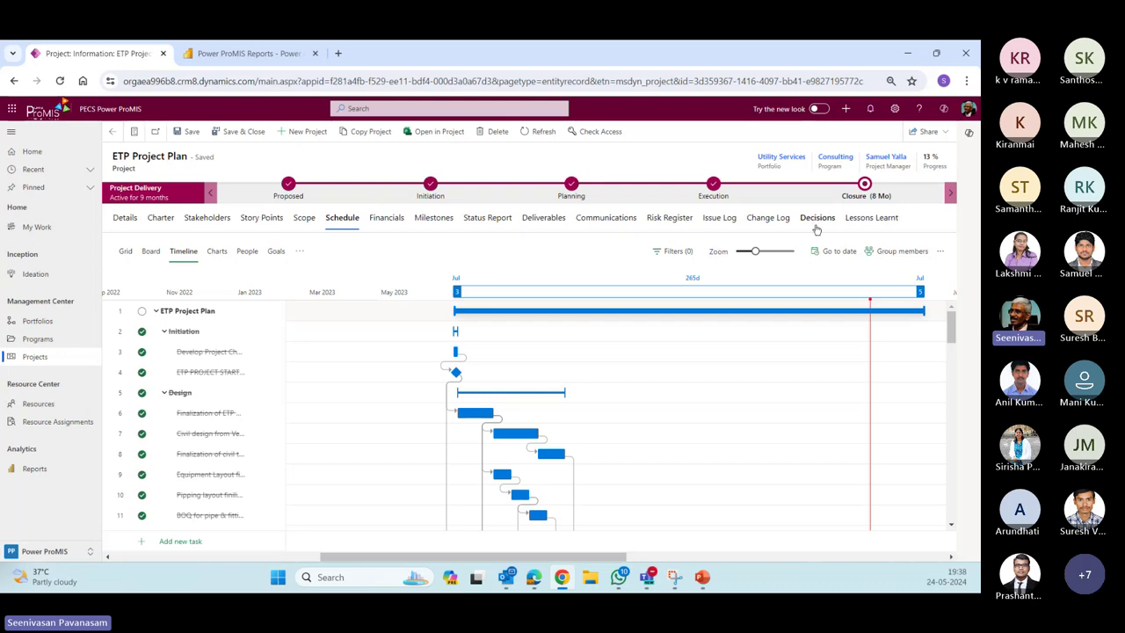
Step: Review the project's Risk Register, Issue Log, Change Log and Lessons Learnt register
{"action": "left_click", "coordinate": [673, 220]}
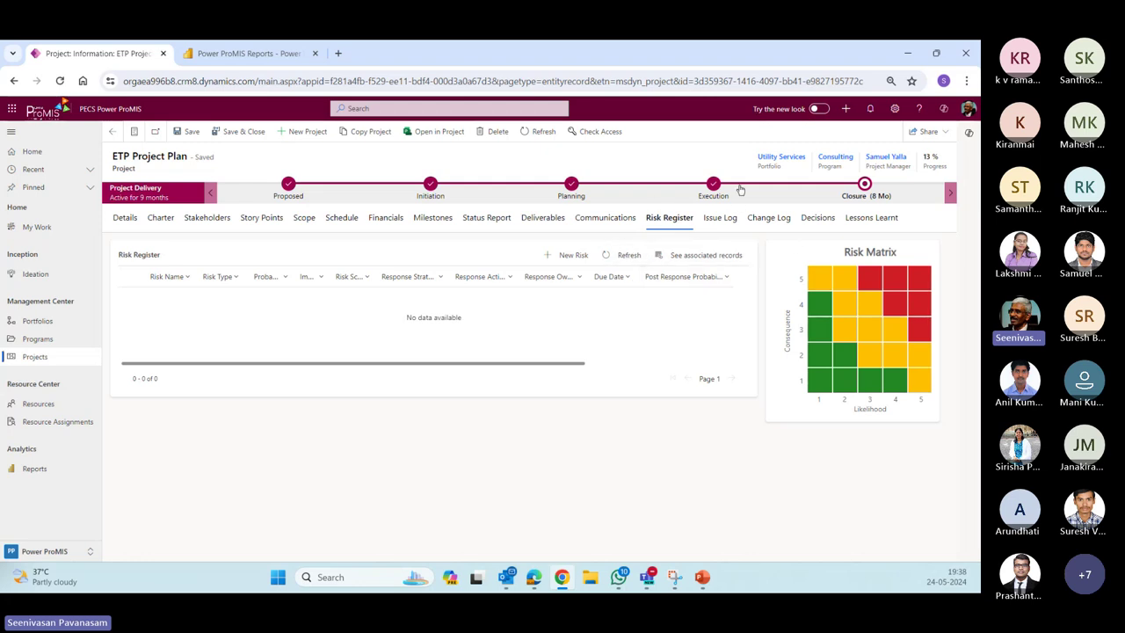
{"action": "left_click", "coordinate": [723, 229]}
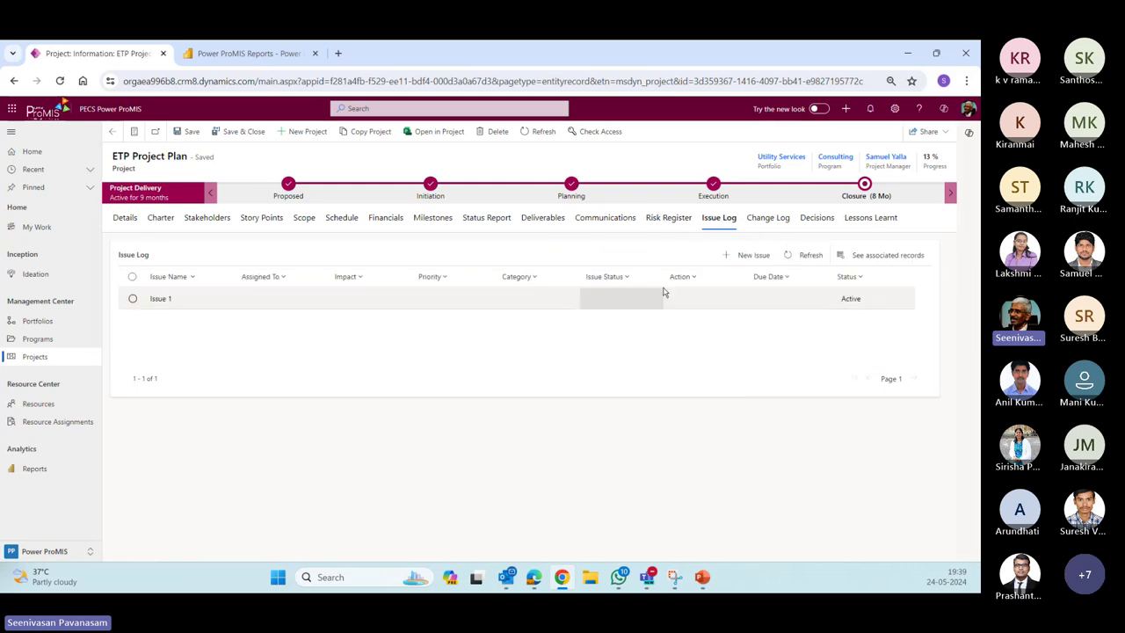
{"action": "left_click", "coordinate": [770, 219]}
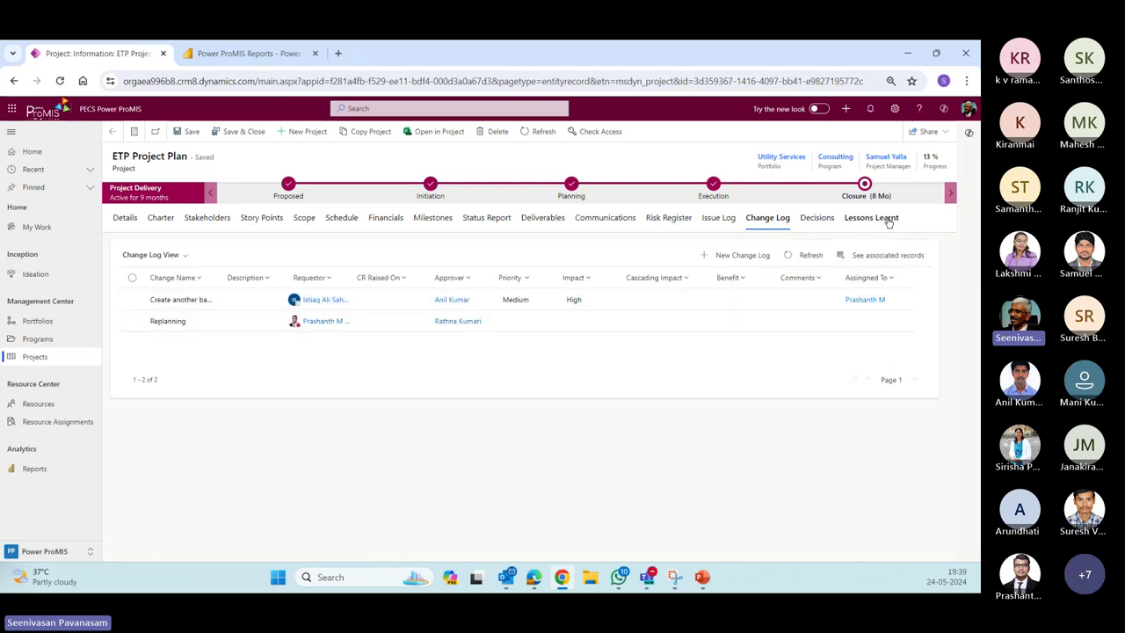
{"action": "left_click", "coordinate": [863, 222]}
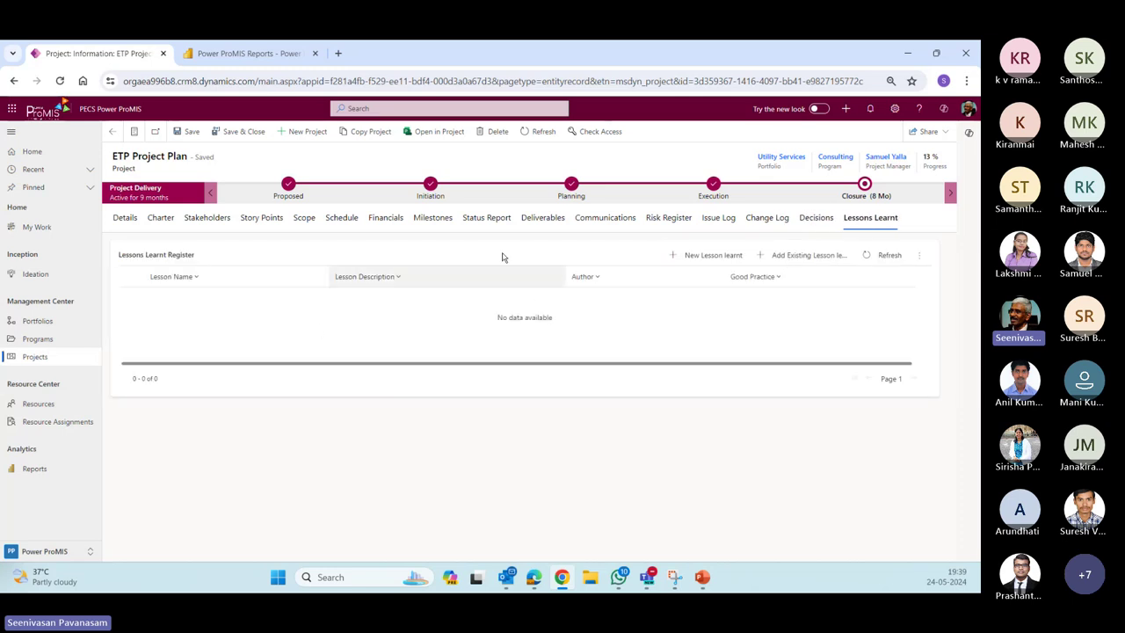
Step: Open the Oraganizational transformation program from the Programs list and view its related projects
{"action": "left_click", "coordinate": [40, 340]}
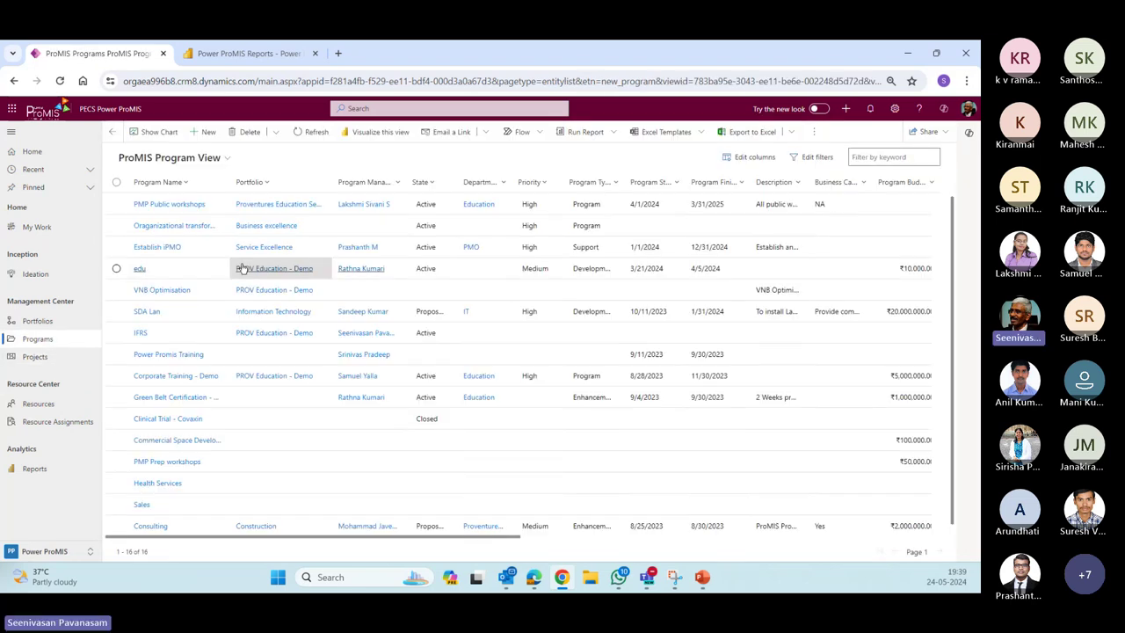
{"action": "left_click", "coordinate": [307, 229]}
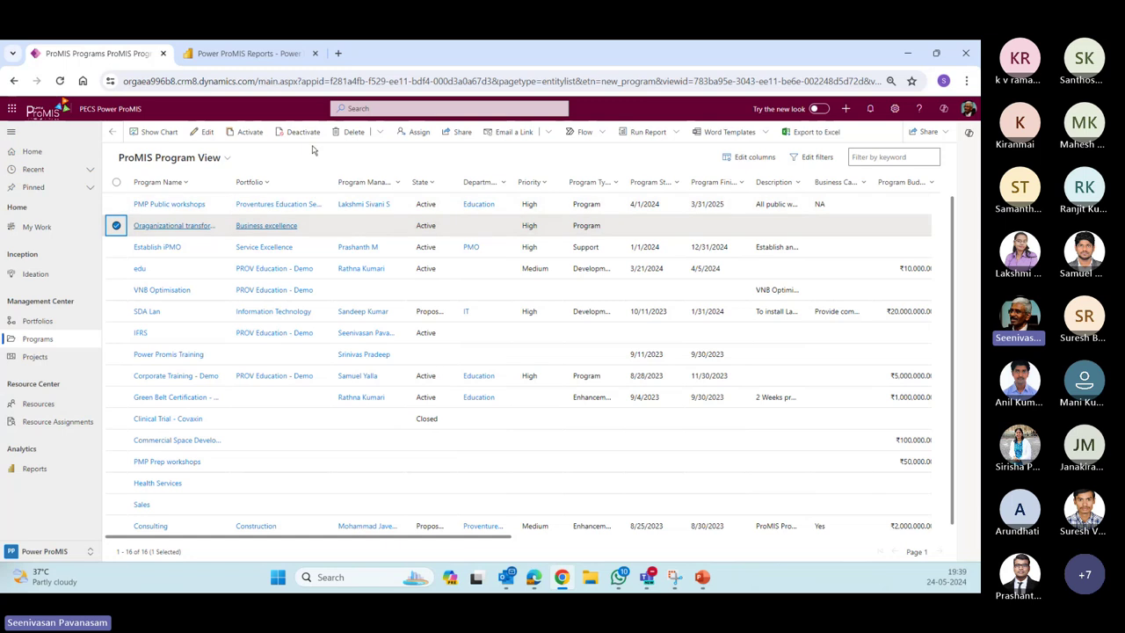
{"action": "left_click", "coordinate": [203, 133]}
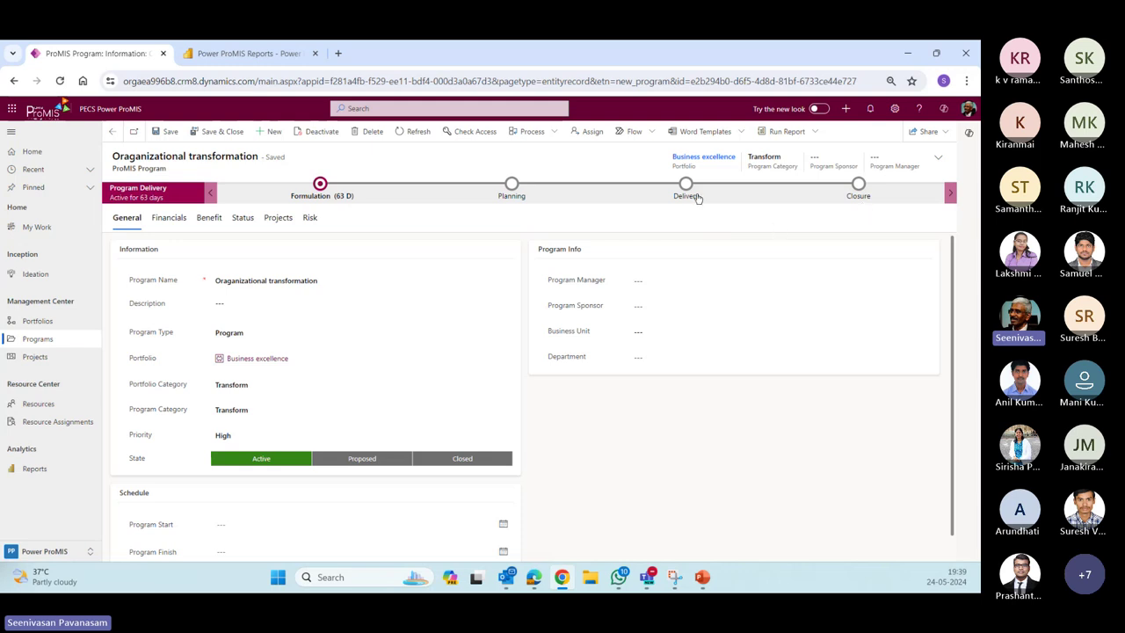
{"action": "left_click", "coordinate": [281, 218]}
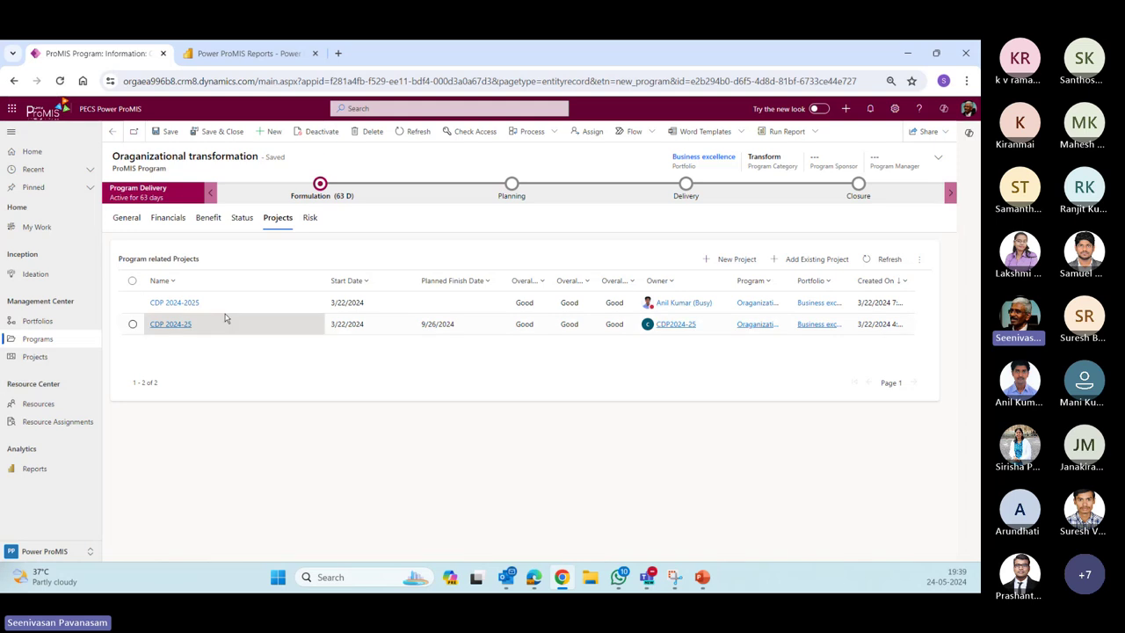
Step: Open the Business excellence portfolio from the Portfolios list and view its programs and projects
{"action": "left_click", "coordinate": [39, 322]}
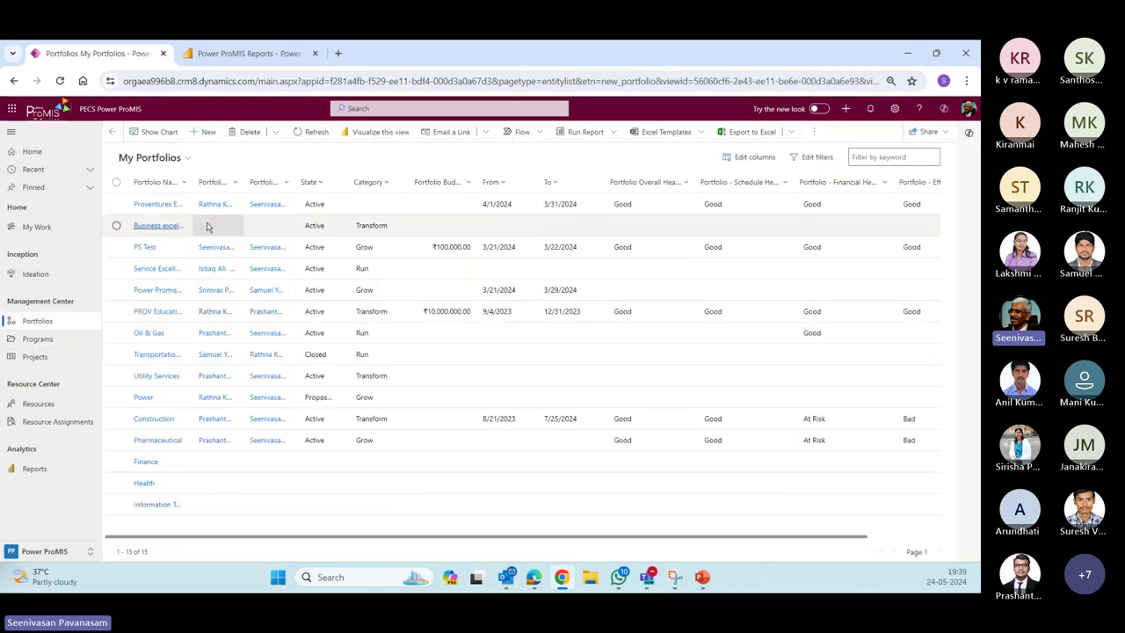
{"action": "left_click", "coordinate": [145, 226]}
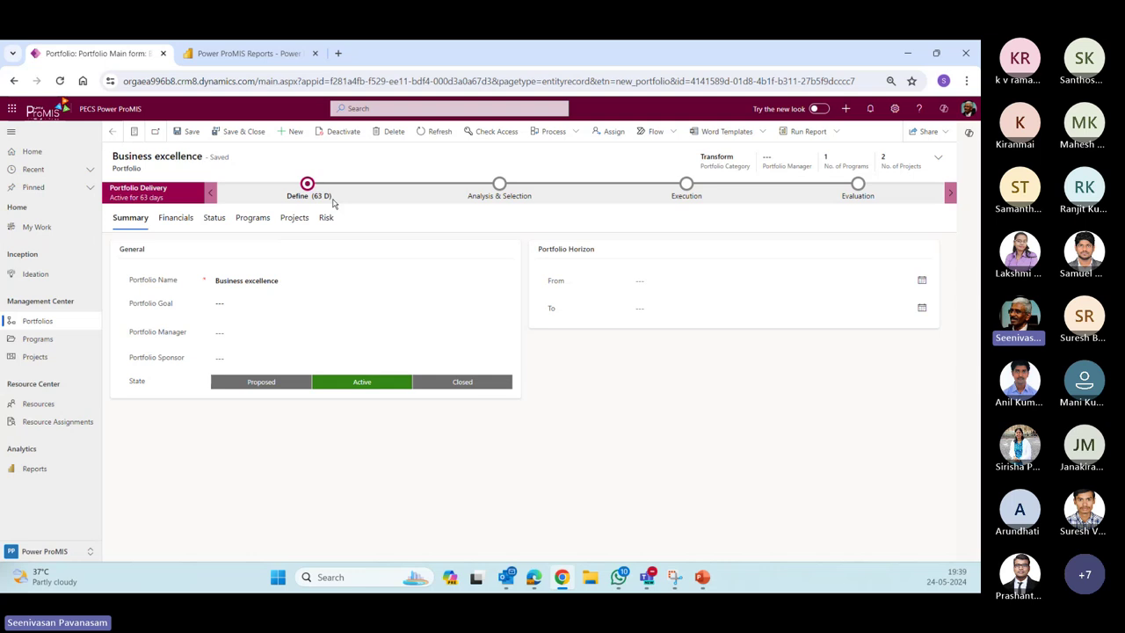
{"action": "left_click", "coordinate": [254, 219]}
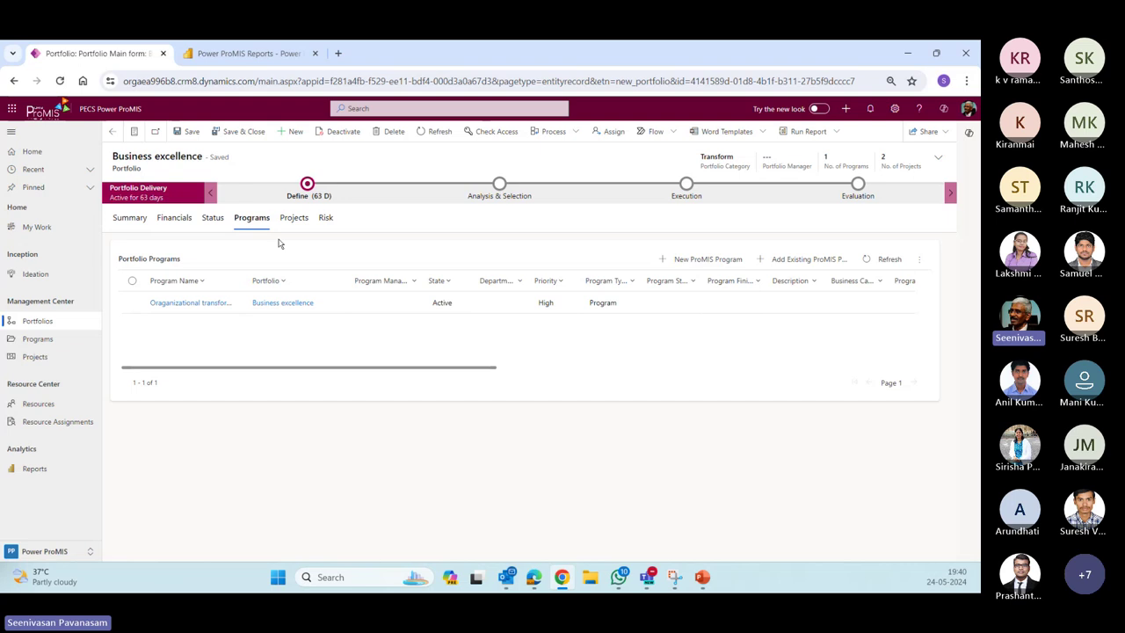
{"action": "left_click", "coordinate": [293, 218]}
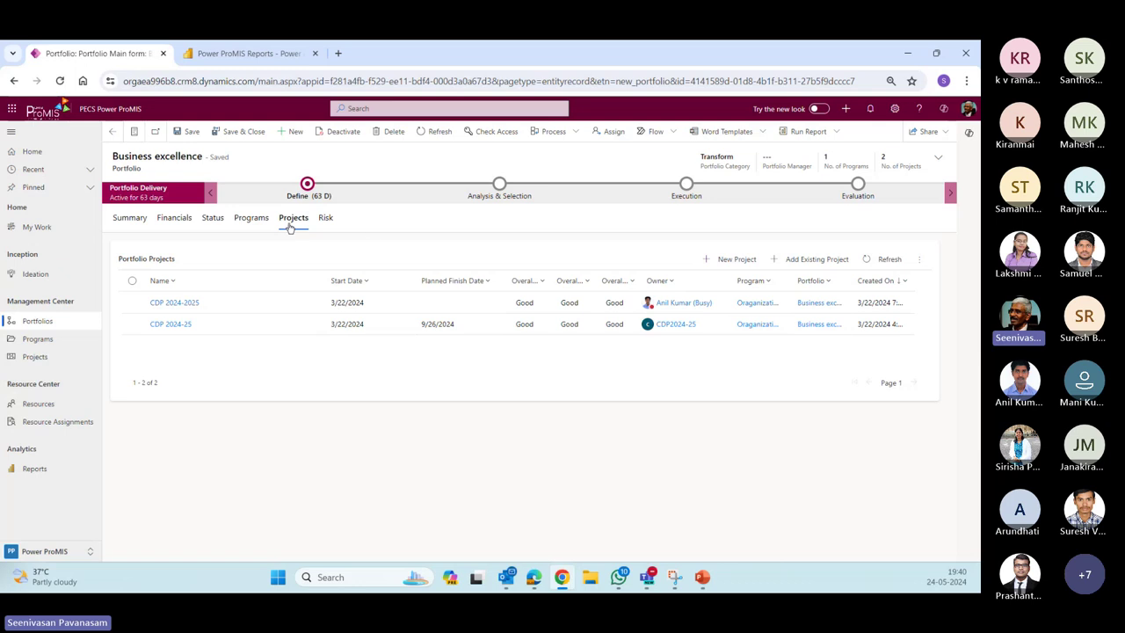
Step: View the Projects and Resources lists, and group the Resource Assignments list by Bookable Resource
{"action": "left_click", "coordinate": [50, 357]}
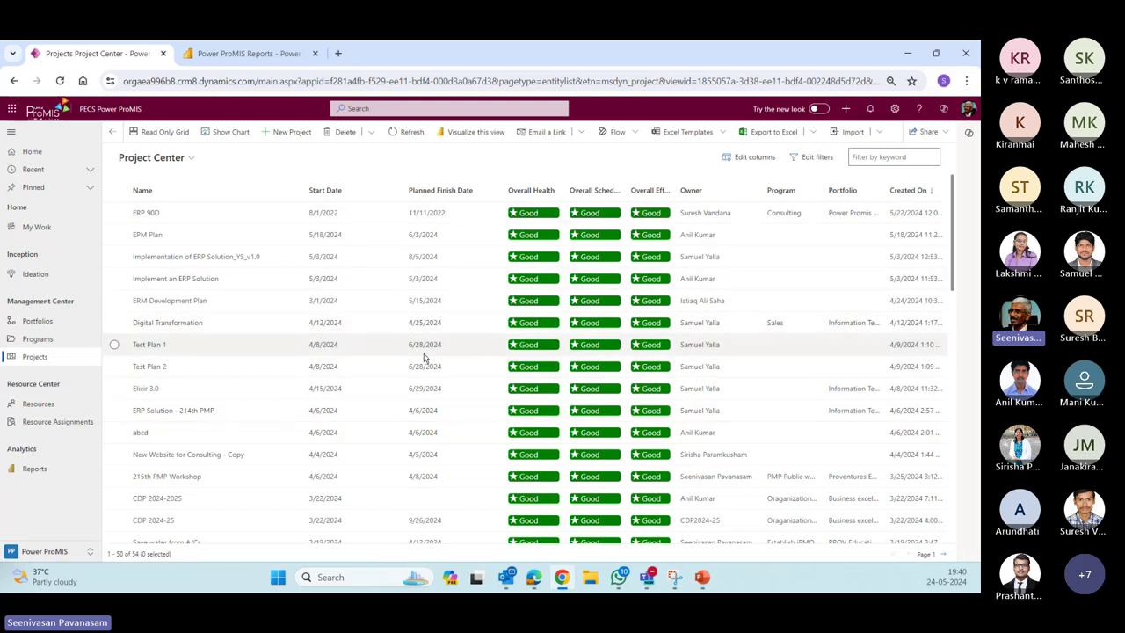
{"action": "left_click", "coordinate": [37, 403]}
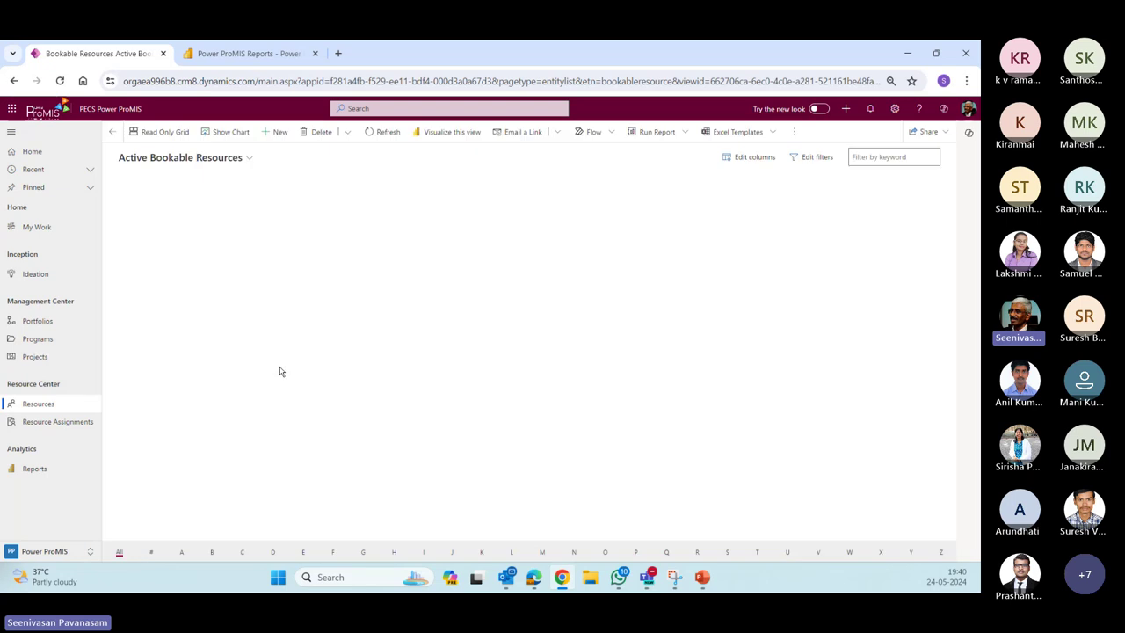
{"action": "left_click", "coordinate": [55, 421]}
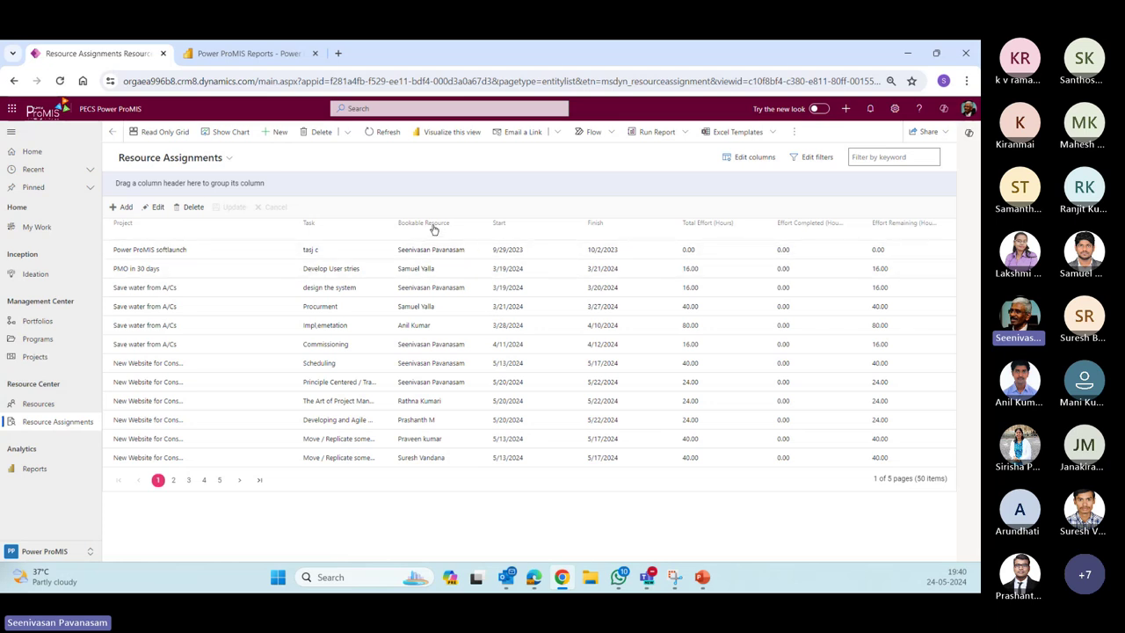
{"action": "left_click_drag", "start_coordinate": [444, 229], "coordinate": [230, 183]}
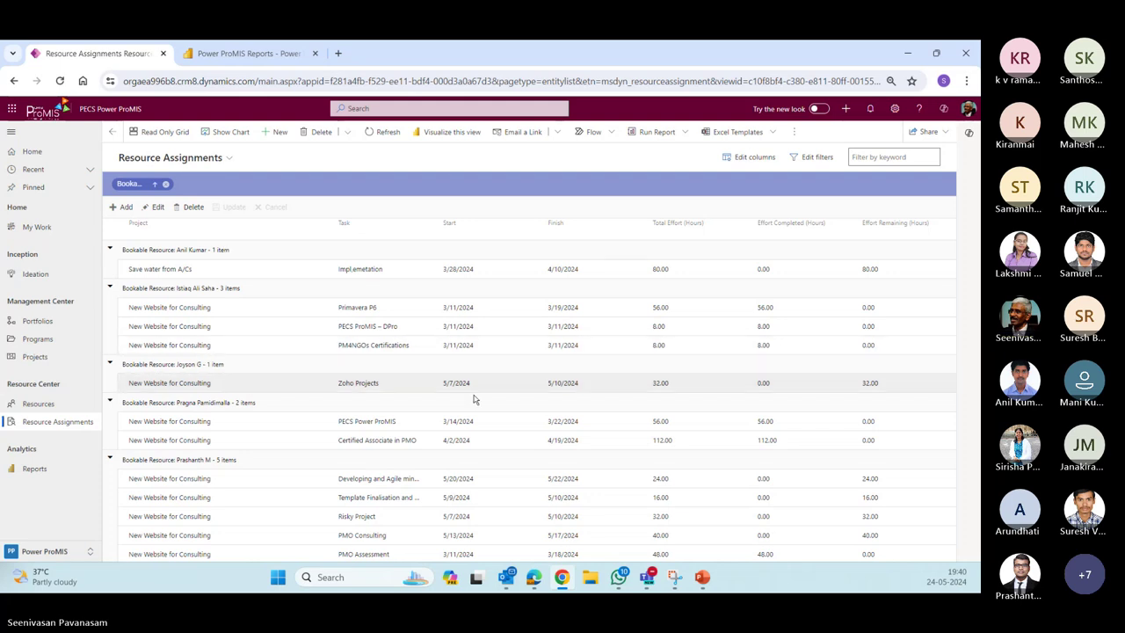
Step: Open the Power BI reports and view the Request Dashboard and Portfolio Dashboard pages
{"action": "left_click", "coordinate": [35, 470]}
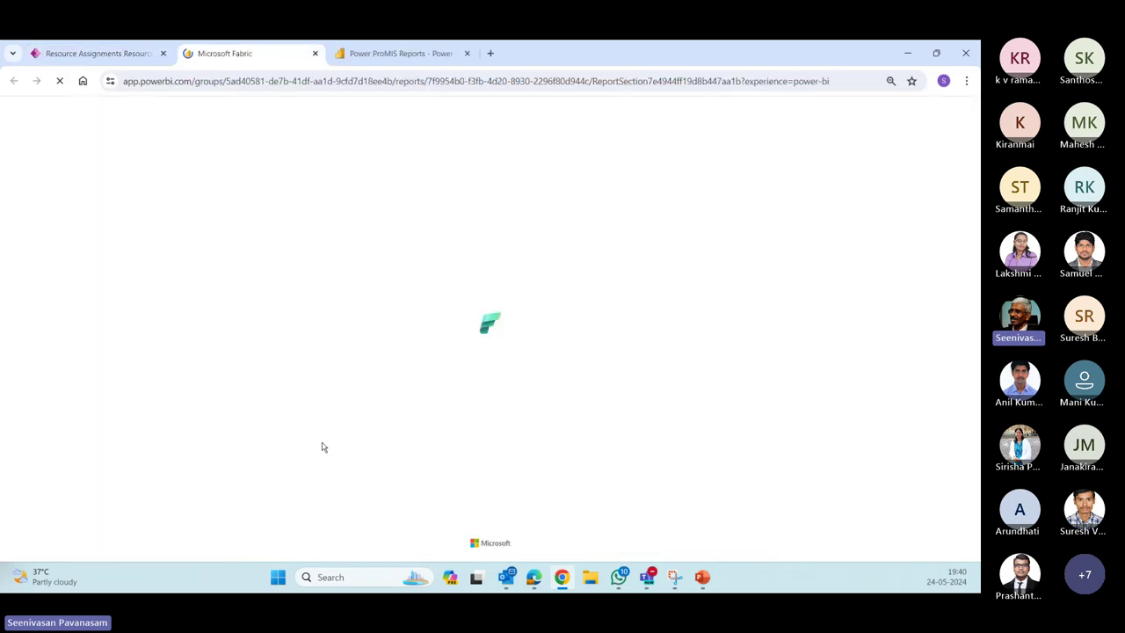
{"action": "left_click", "coordinate": [358, 53]}
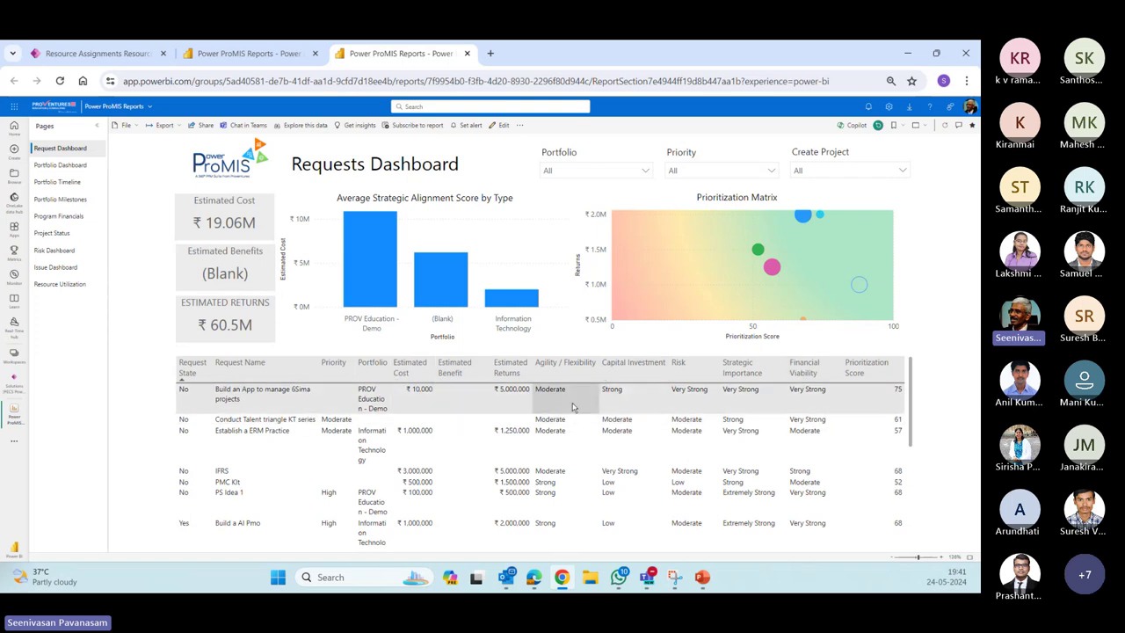
{"action": "left_click", "coordinate": [54, 166]}
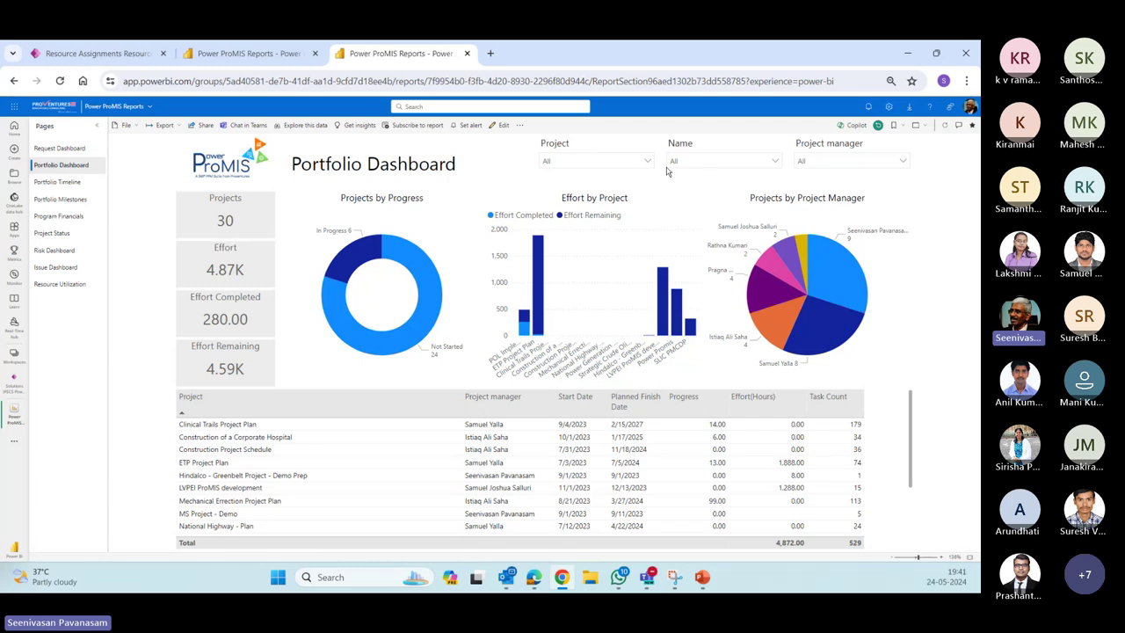
Step: Open the Portfolio Timeline report page and examine the schedule bars of all listed projects from August 2023
{"action": "left_click", "coordinate": [70, 182]}
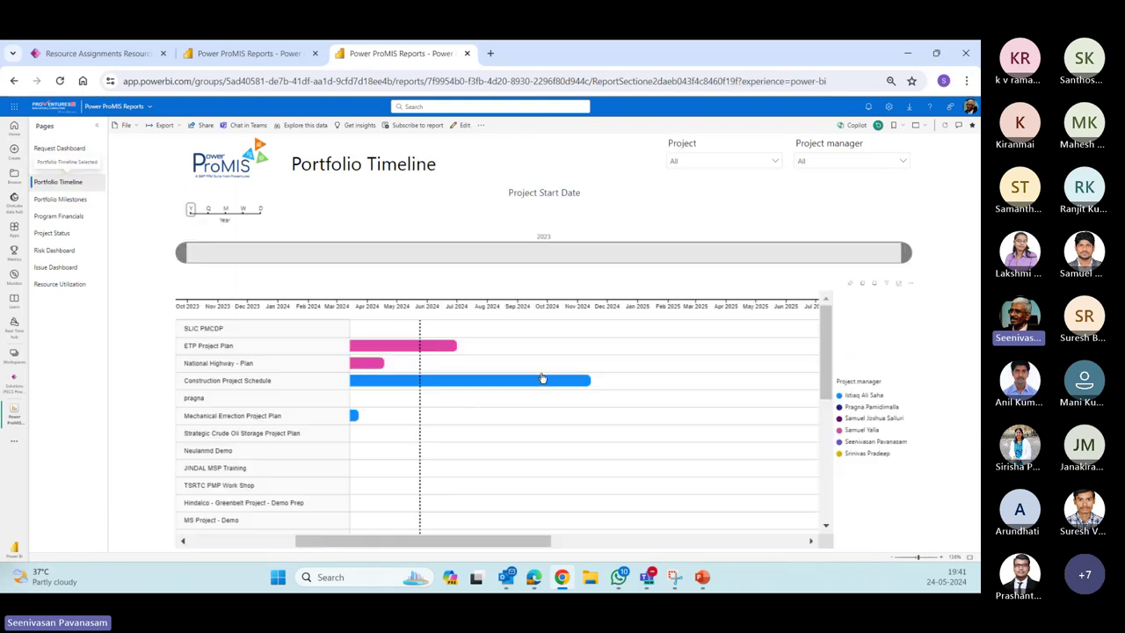
{"action": "left_click_drag", "start_coordinate": [358, 535], "coordinate": [208, 543]}
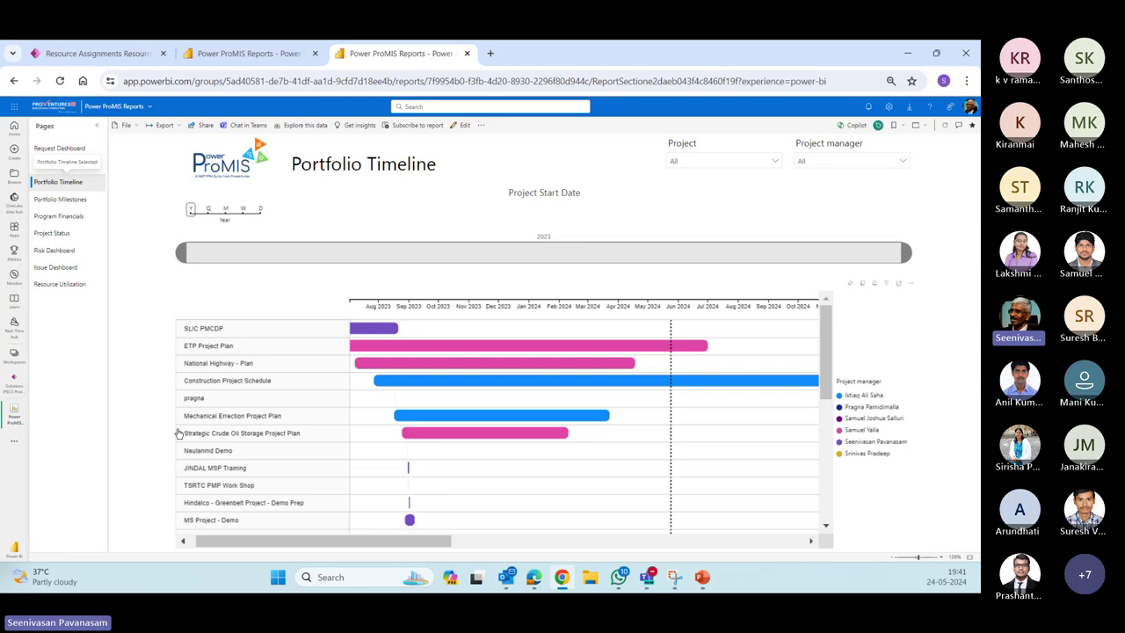
{"action": "scroll", "coordinate": [530, 464], "scroll_direction": "down", "scroll_amount": 5}
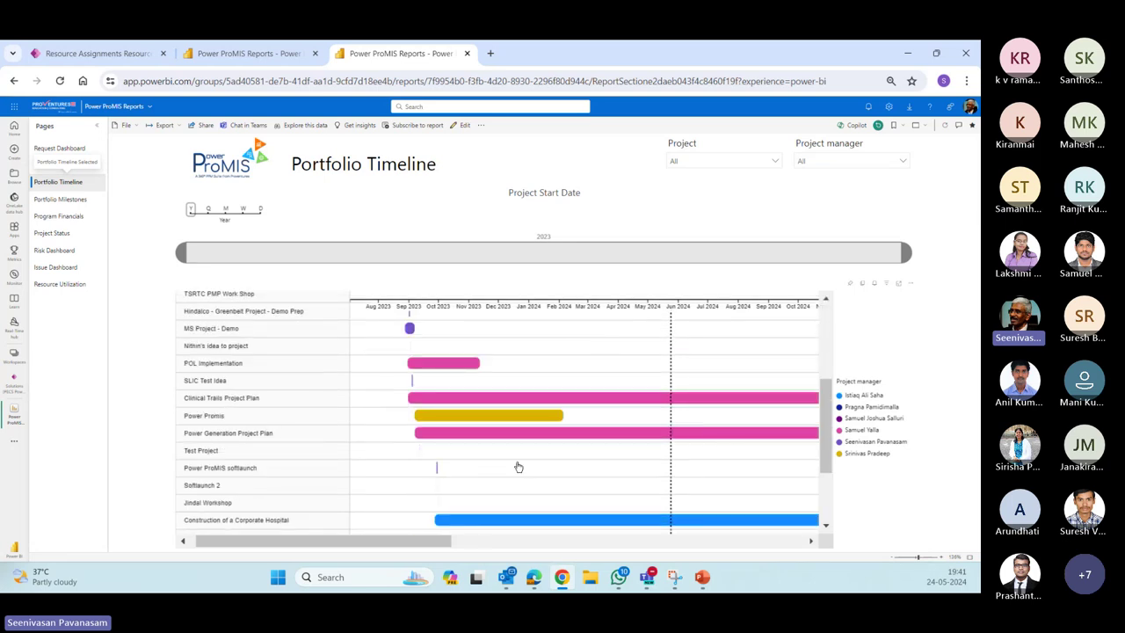
Step: Review the Project Status report and switch its project filter to Clinical Trails Project Plan
{"action": "mouse_move", "coordinate": [479, 401]}
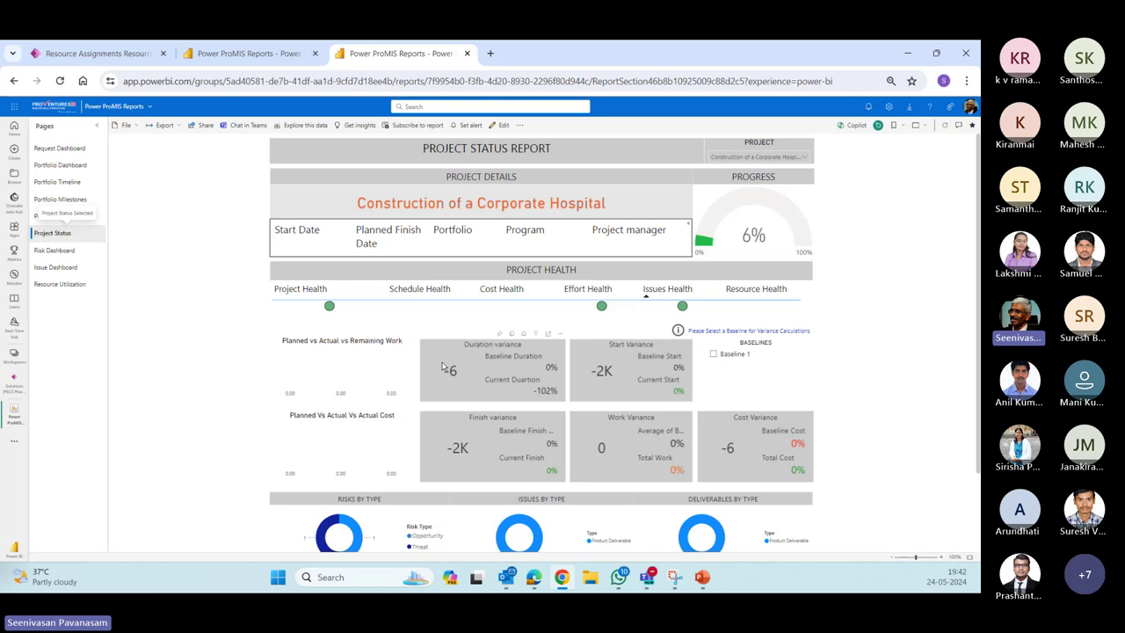
{"action": "scroll", "coordinate": [528, 409], "scroll_direction": "down", "scroll_amount": 2}
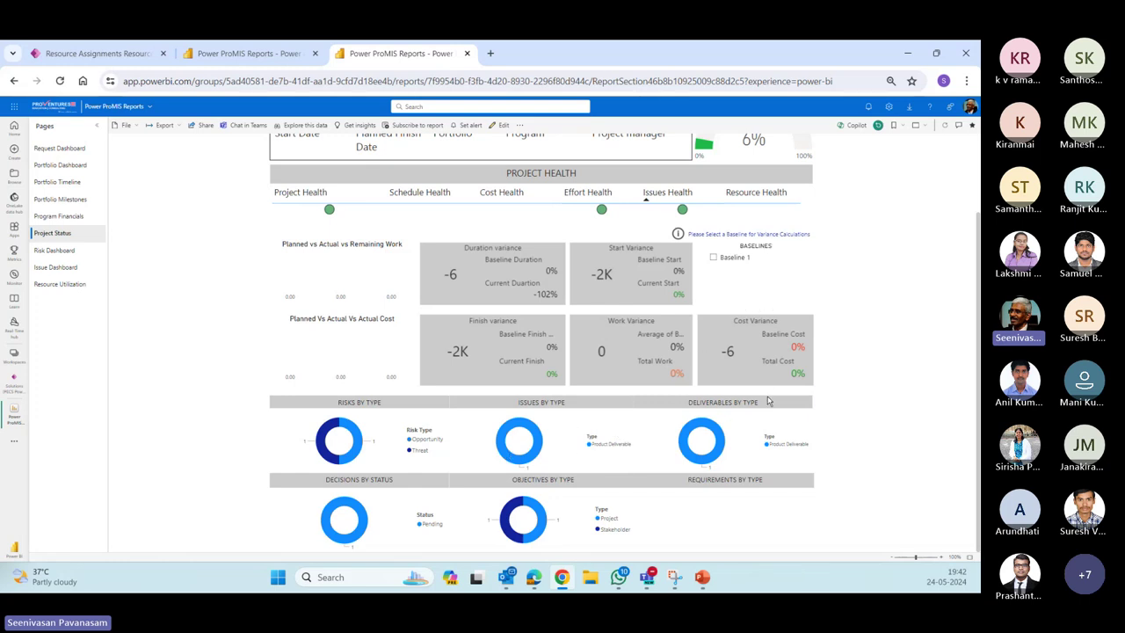
{"action": "scroll", "coordinate": [768, 401], "scroll_direction": "up", "scroll_amount": 2}
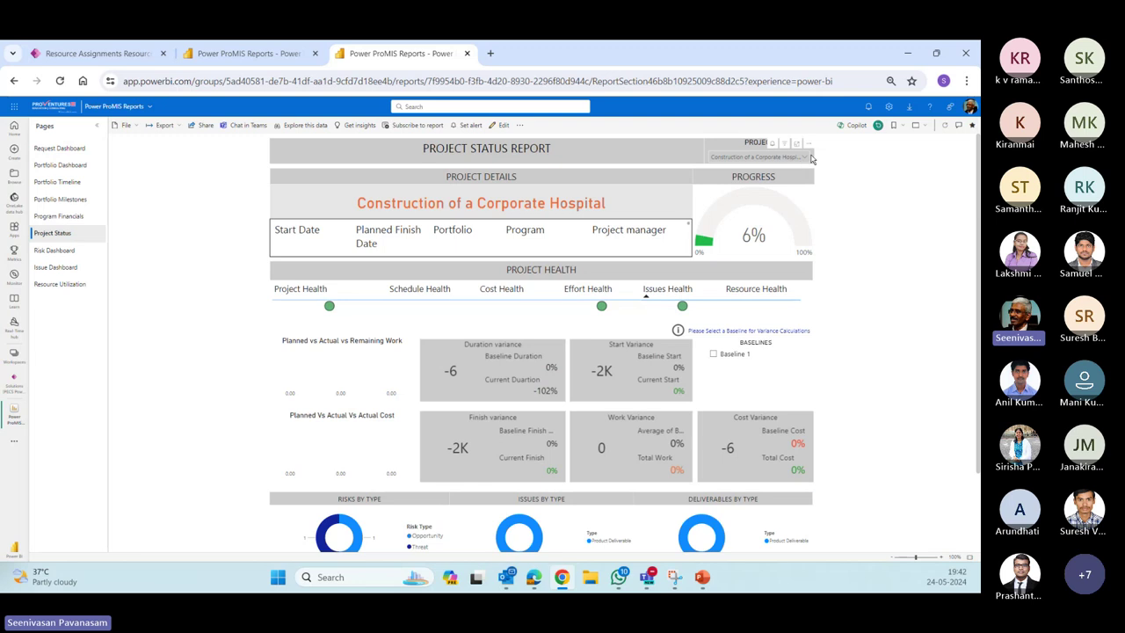
{"action": "left_click", "coordinate": [810, 157]}
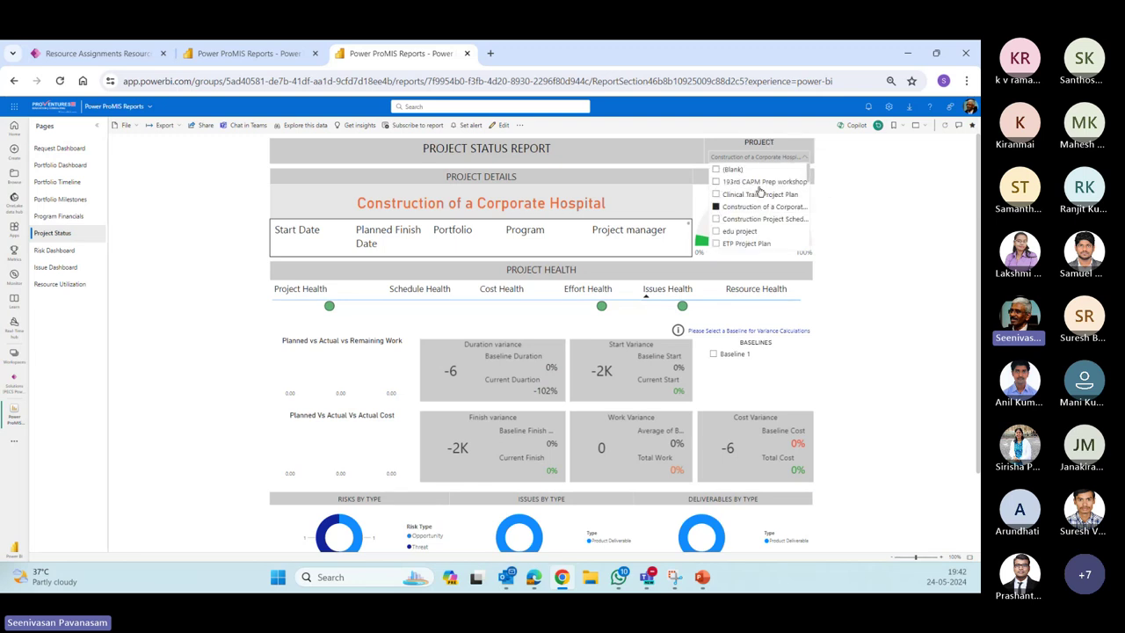
{"action": "left_click", "coordinate": [717, 194]}
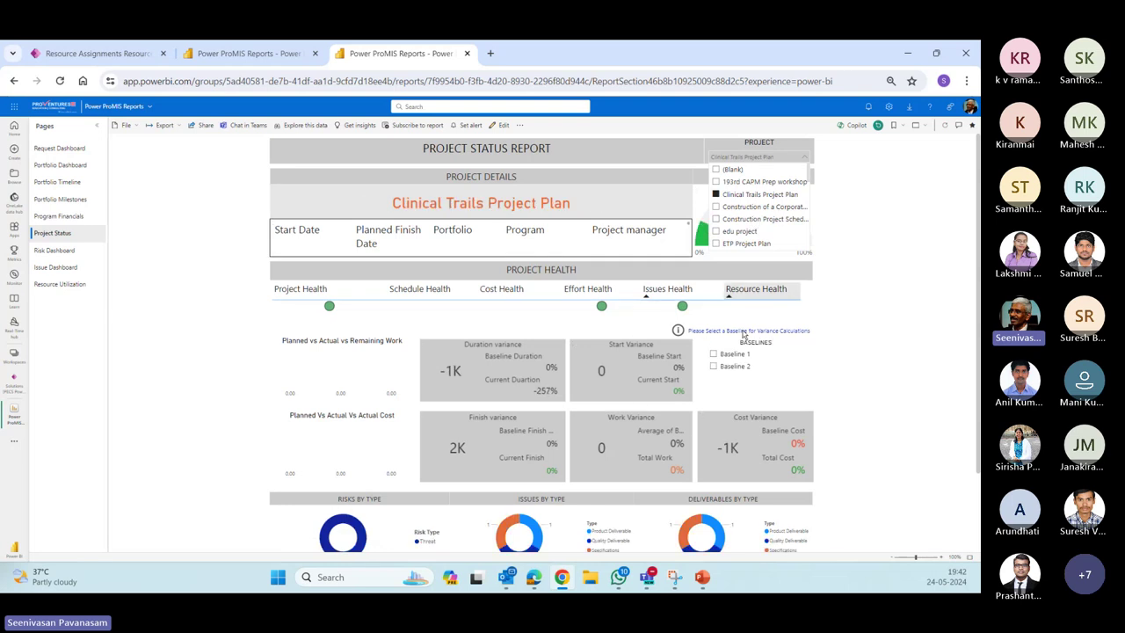
{"action": "left_click", "coordinate": [923, 315]}
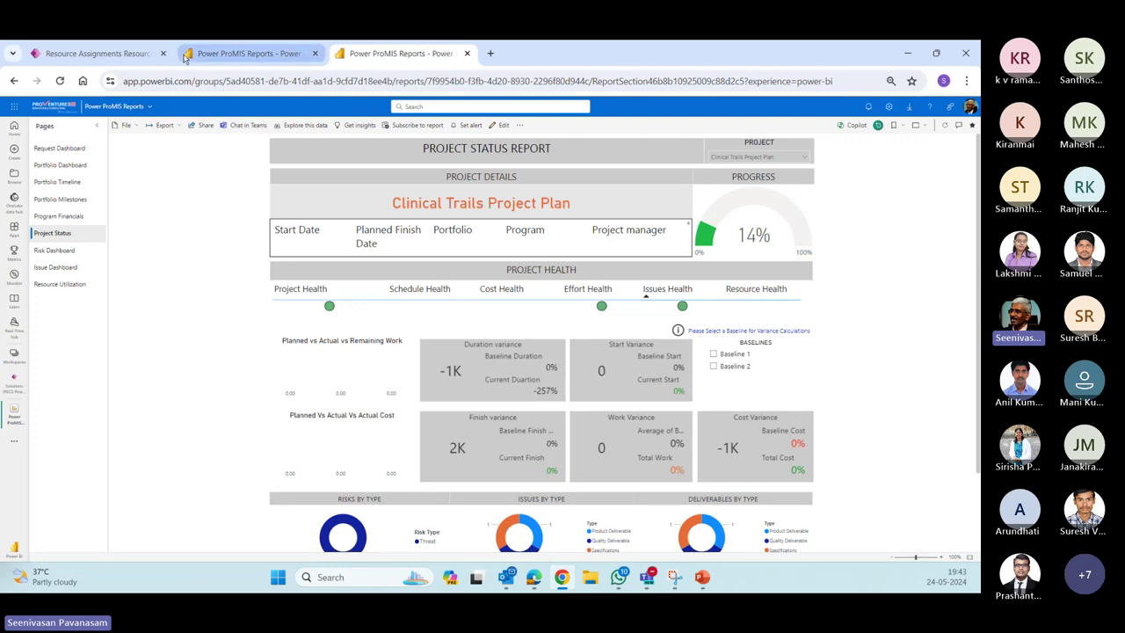
Step: Return to the Power ProMIS app and review the My Work dashboard's issues, risks, deliverables and change log
{"action": "left_click", "coordinate": [114, 54]}
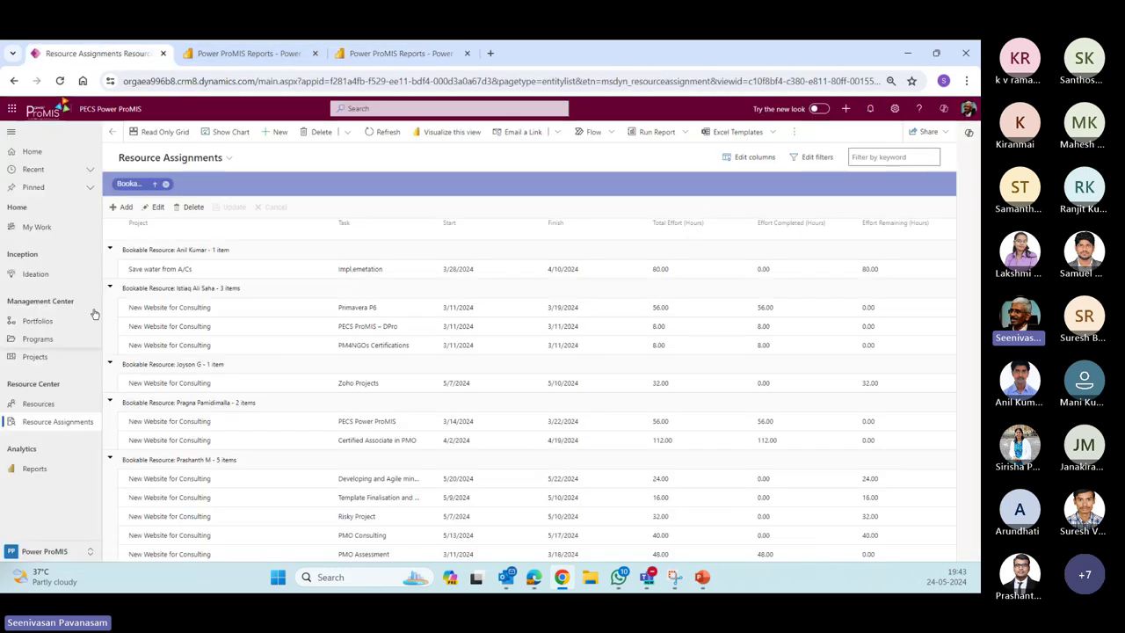
{"action": "left_click", "coordinate": [17, 227]}
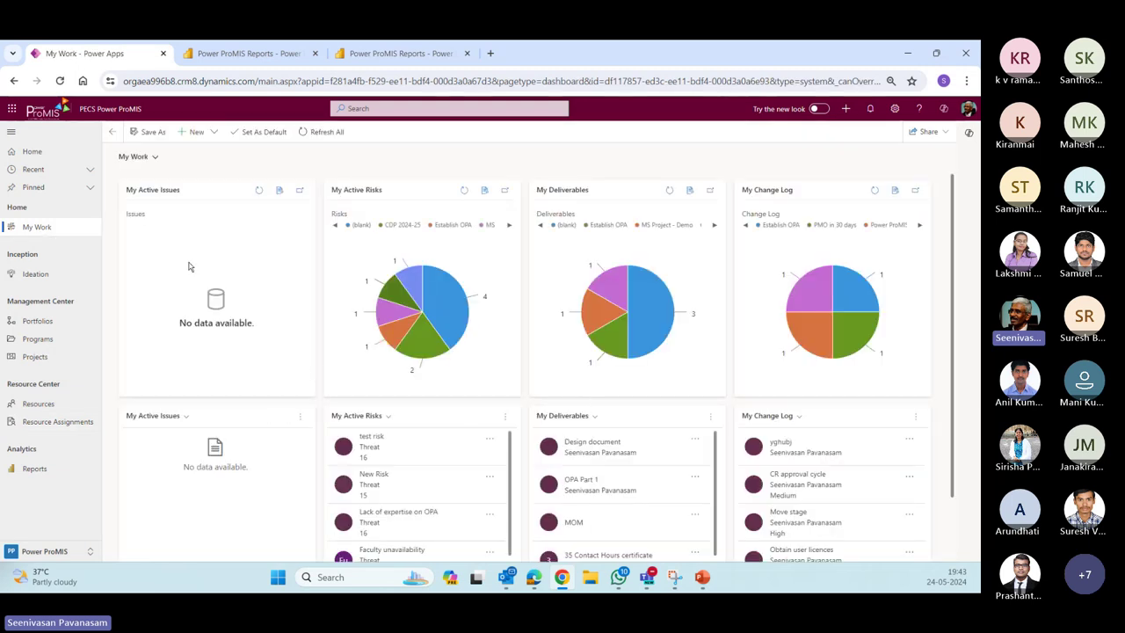
{"action": "mouse_move", "coordinate": [618, 284]}
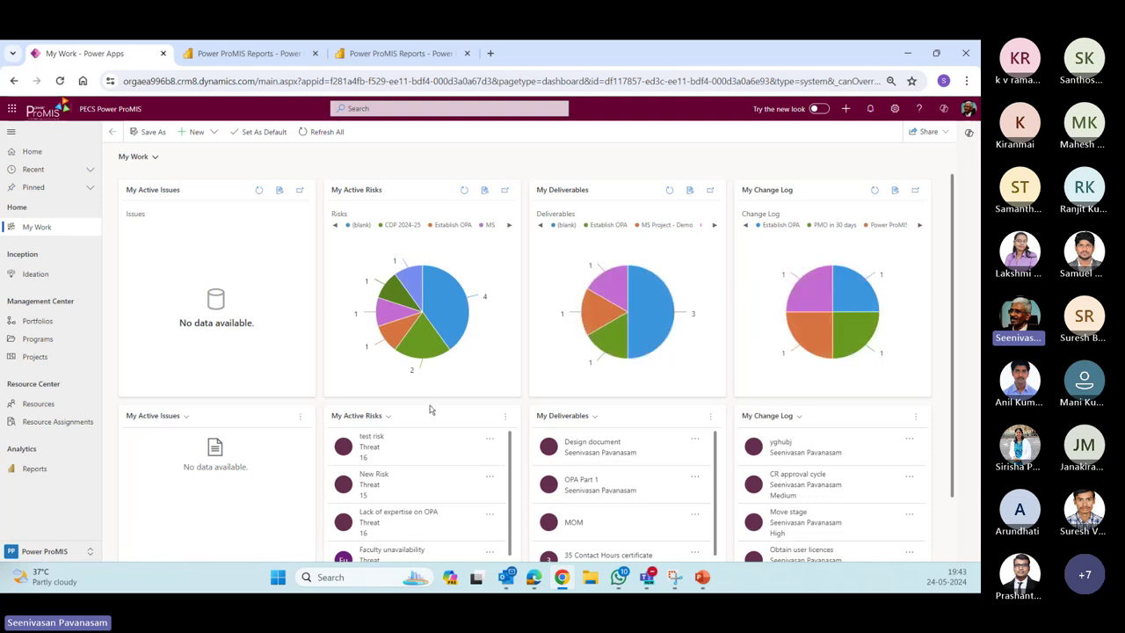
{"action": "scroll", "coordinate": [396, 413], "scroll_direction": "down", "scroll_amount": 1}
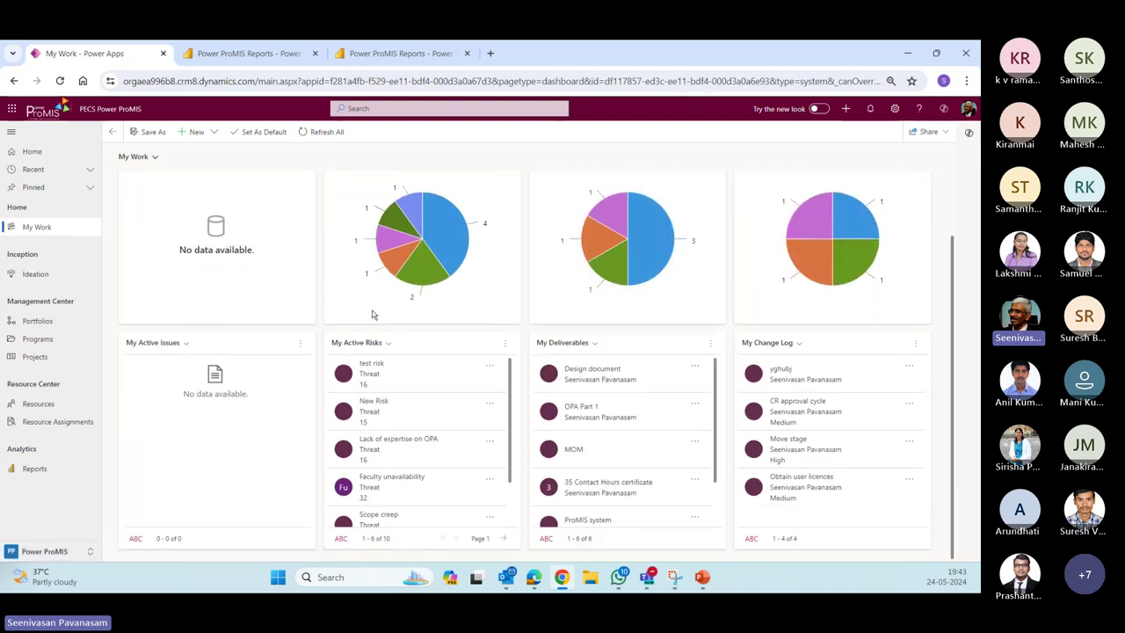
{"action": "scroll", "coordinate": [378, 310], "scroll_direction": "up", "scroll_amount": 1}
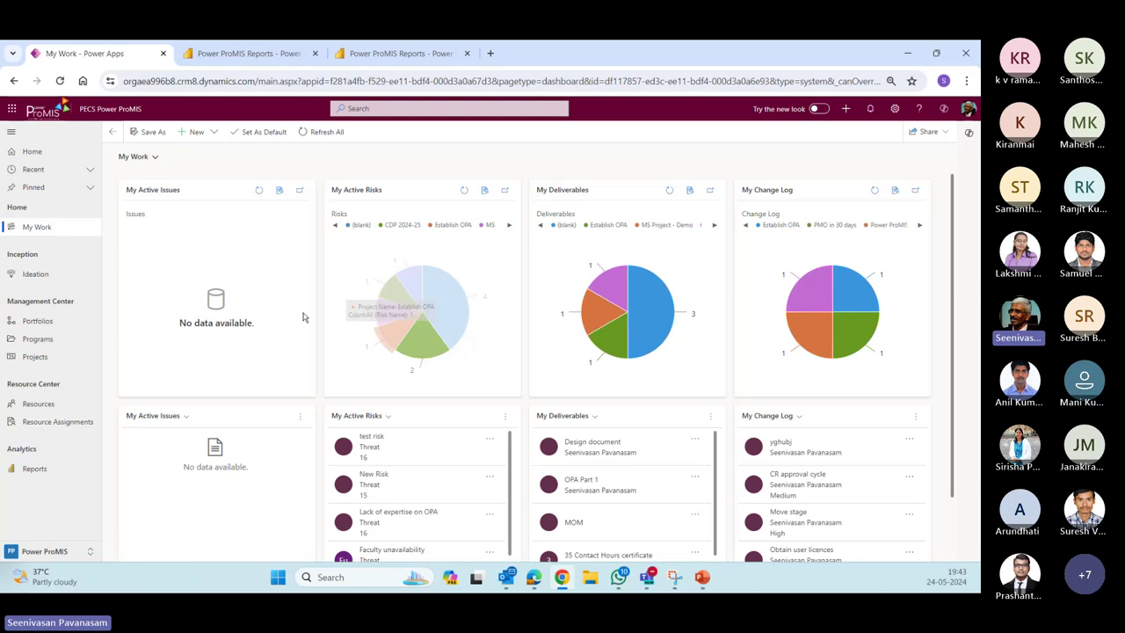
{"action": "mouse_move", "coordinate": [391, 341]}
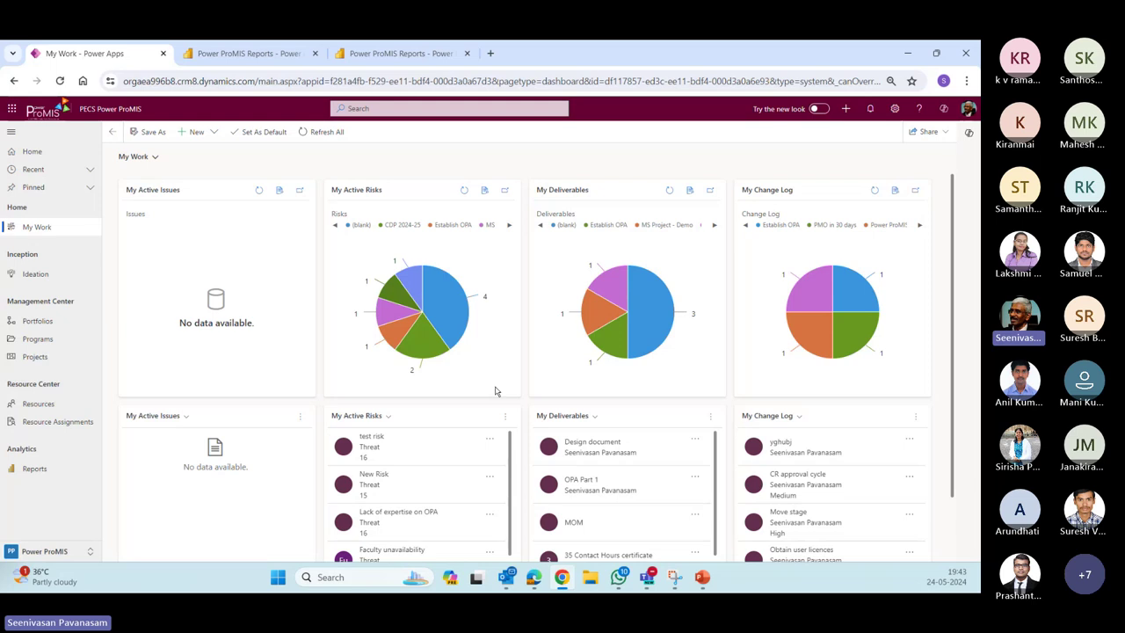
Step: Open the CDP 2024-2025 idea from the Ideation list and show its available process options
{"action": "left_click", "coordinate": [35, 356]}
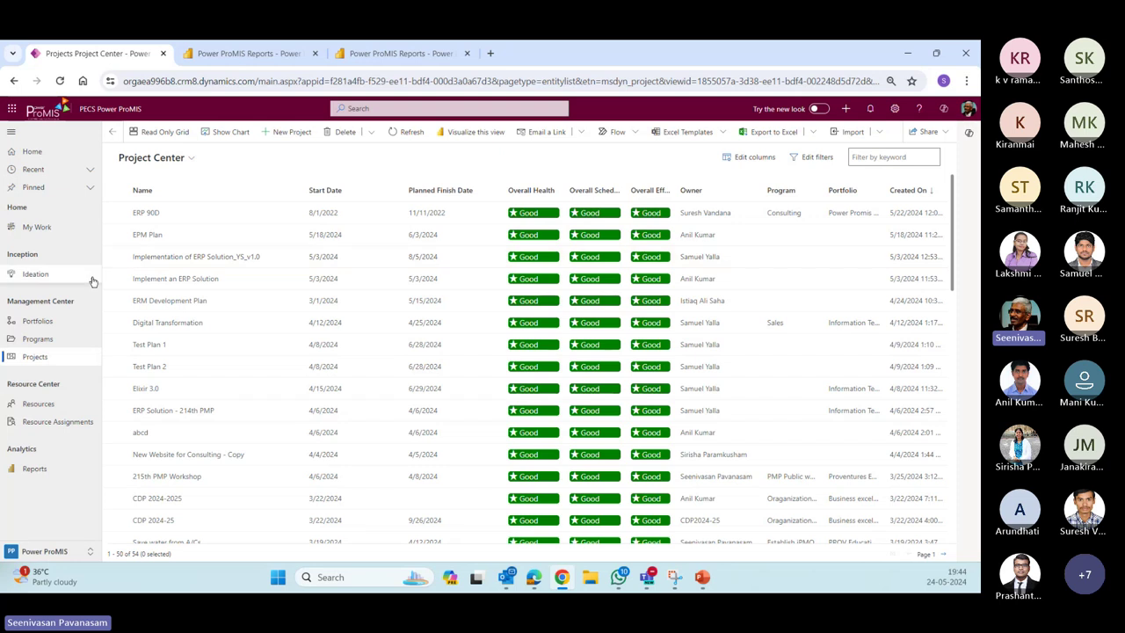
{"action": "left_click", "coordinate": [53, 274]}
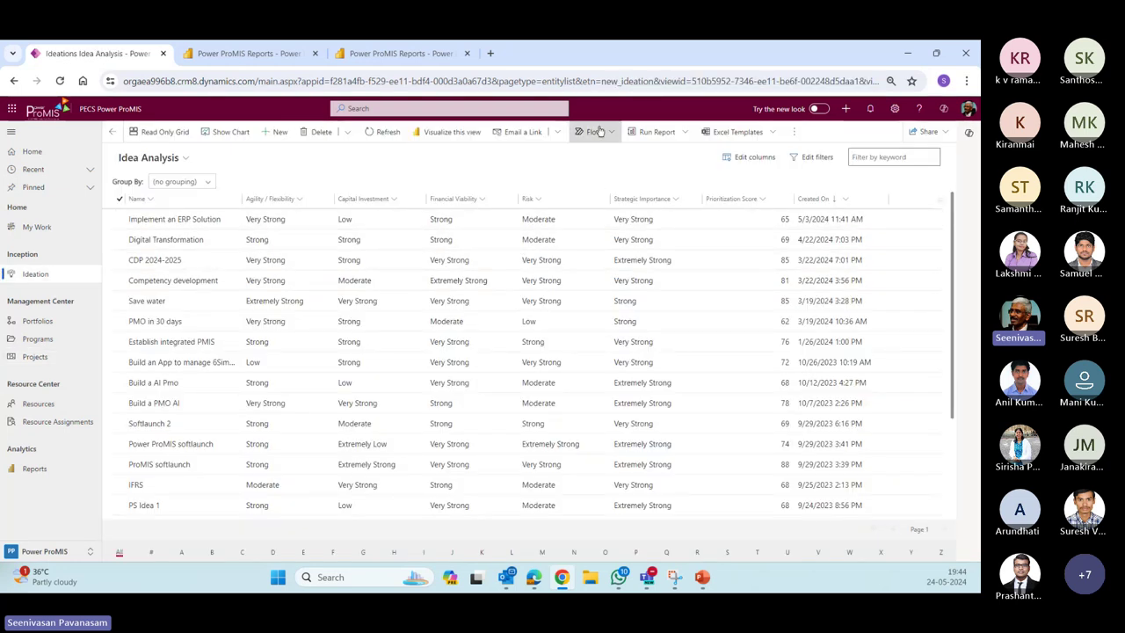
{"action": "left_click", "coordinate": [154, 259]}
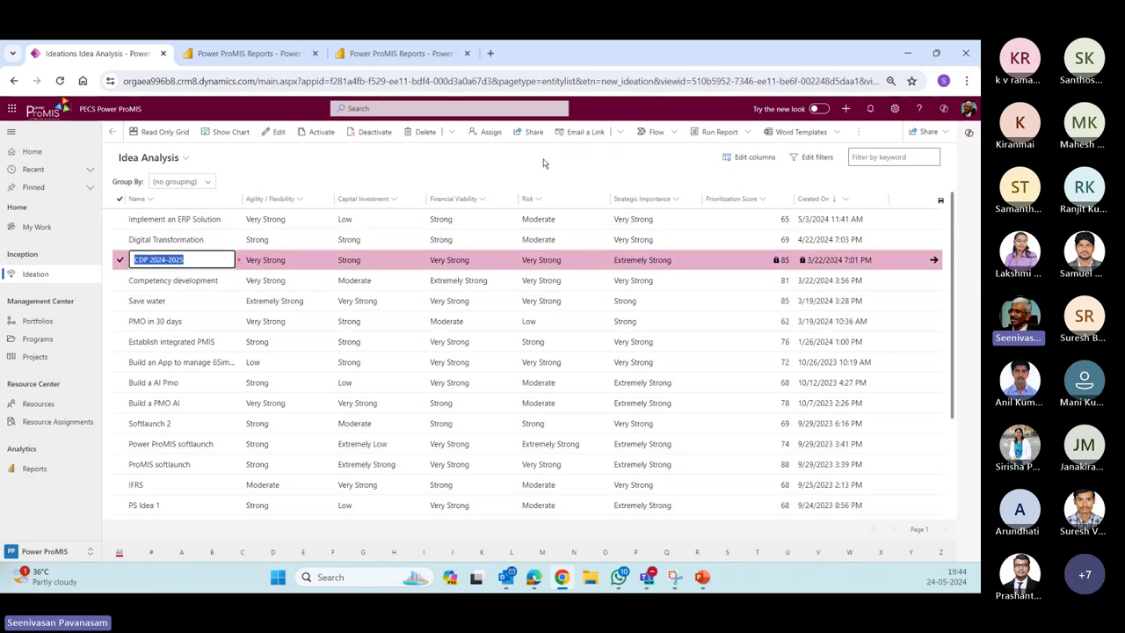
{"action": "key", "text": "Return"}
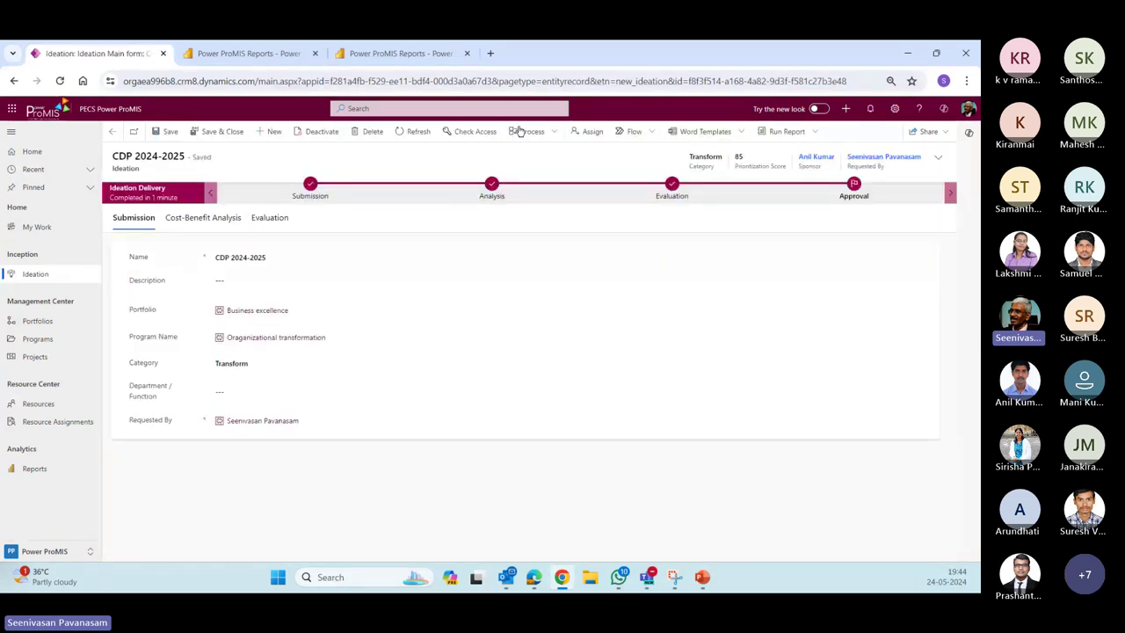
{"action": "left_click", "coordinate": [555, 133]}
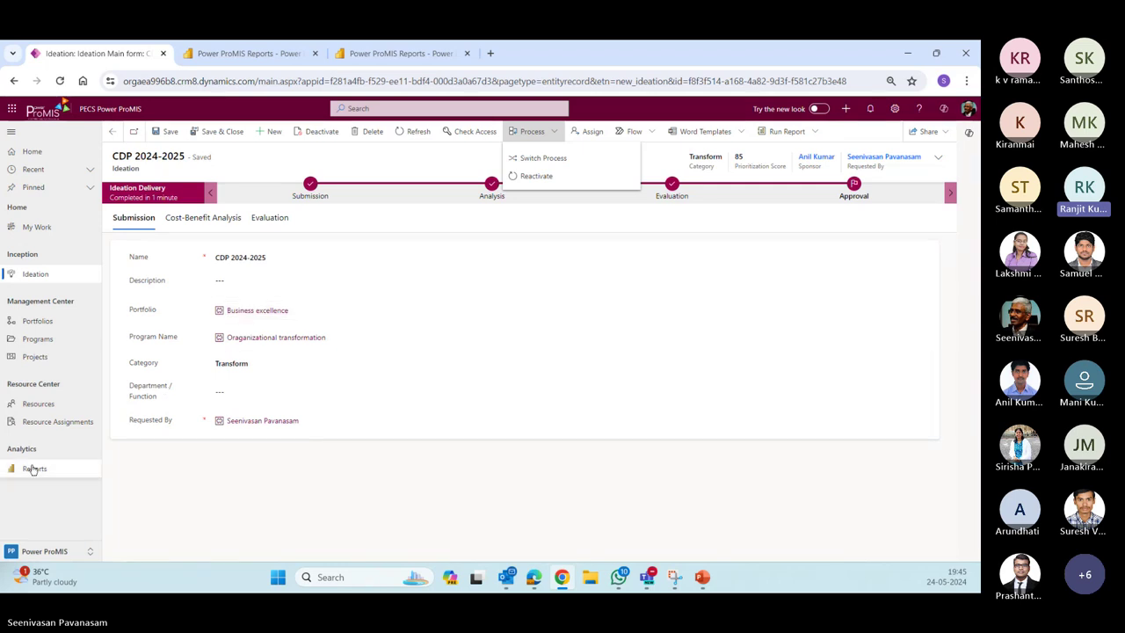
Step: Switch back to the Power BI reports and view the Portfolio Dashboard again
{"action": "left_click", "coordinate": [259, 55]}
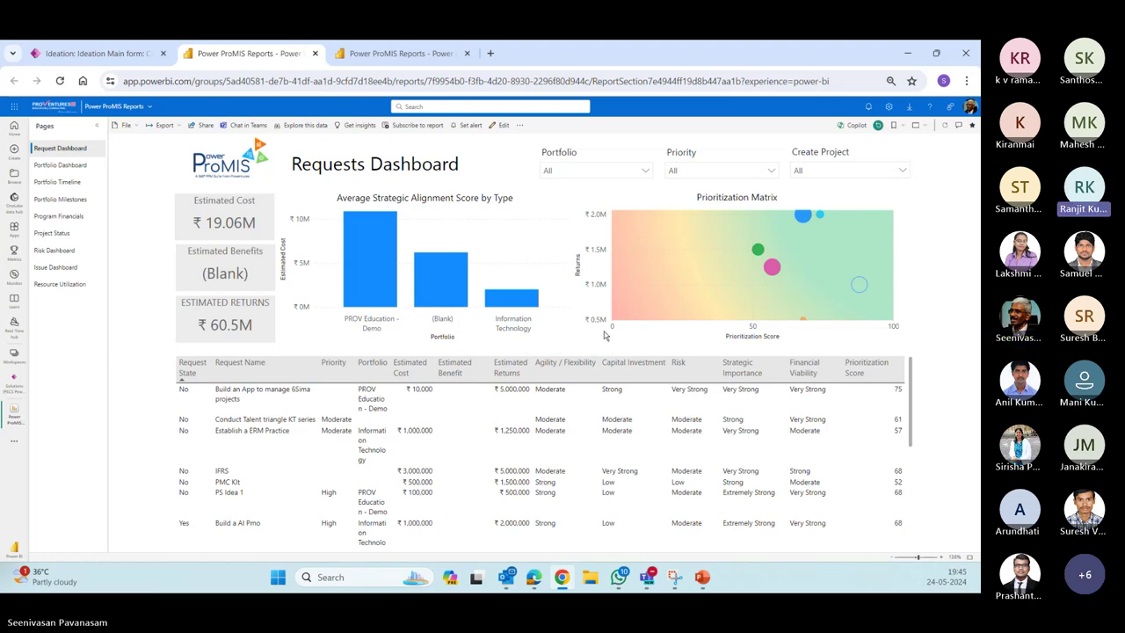
{"action": "left_click", "coordinate": [95, 166]}
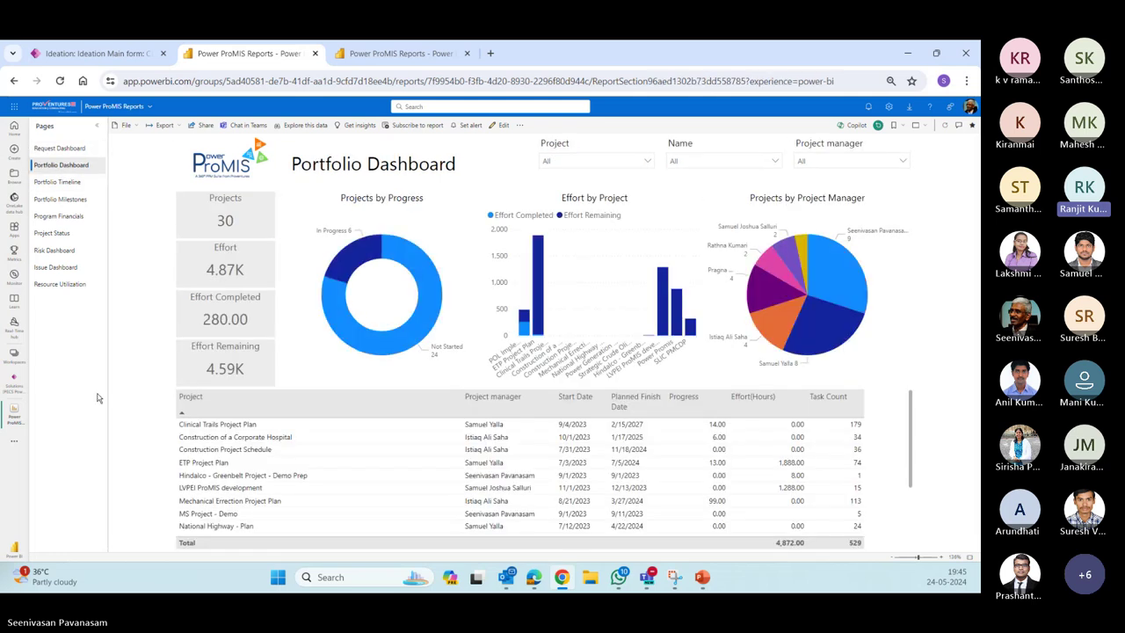